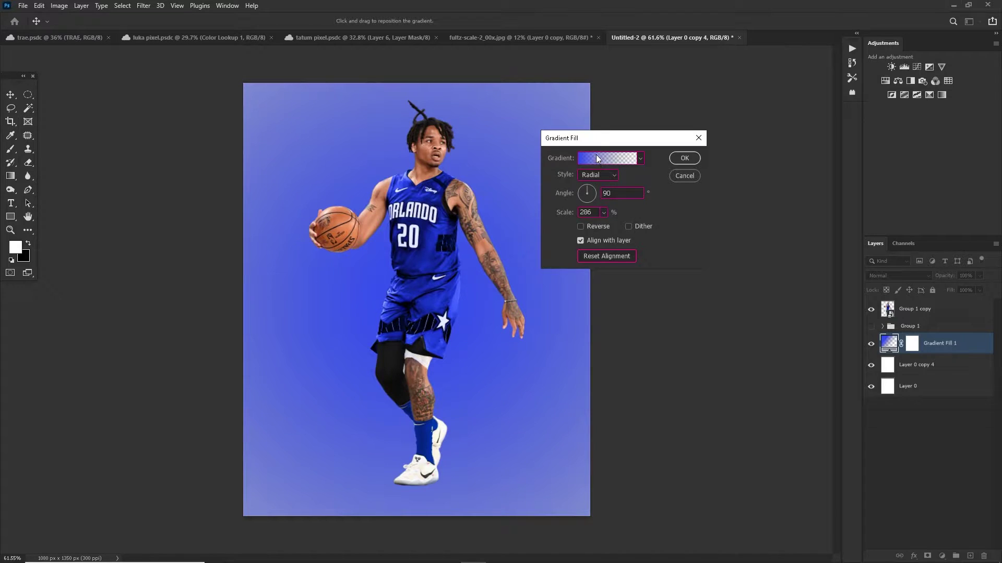
Open the gradient fill's gradient for editing and recolour its starting stop to a muted medium blue
{"action": "left_click", "coordinate": [597, 161]}
{"action": "double_click", "coordinate": [649, 334]}
{"action": "left_click_drag", "start_coordinate": [739, 235], "coordinate": [825, 212]}
{"action": "key", "text": "Return"}
{"action": "double_click", "coordinate": [650, 335]}
{"action": "left_click_drag", "start_coordinate": [810, 250], "coordinate": [866, 243]}
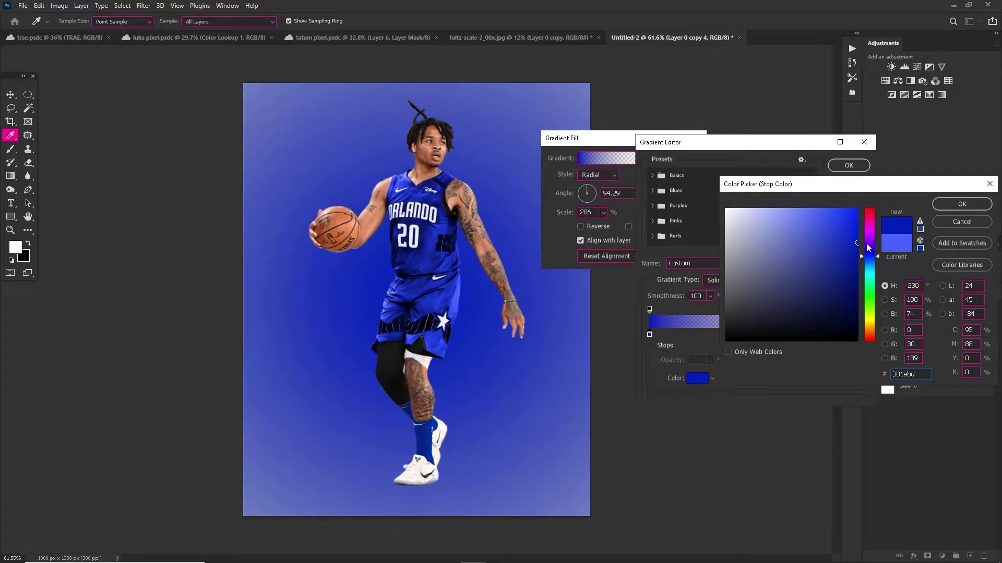
{"action": "left_click_drag", "start_coordinate": [833, 290], "coordinate": [809, 235]}
{"action": "left_click", "coordinate": [947, 210]}
Set the gradient's end colour to near-black and move its opacity stops, with the opaque one at about 35%
{"action": "double_click", "coordinate": [862, 336]}
{"action": "left_click", "coordinate": [760, 338]}
{"action": "left_click", "coordinate": [961, 204]}
{"action": "left_click", "coordinate": [837, 308]}
{"action": "left_click_drag", "start_coordinate": [837, 309], "coordinate": [862, 309]}
{"action": "left_click_drag", "start_coordinate": [649, 311], "coordinate": [728, 311]}
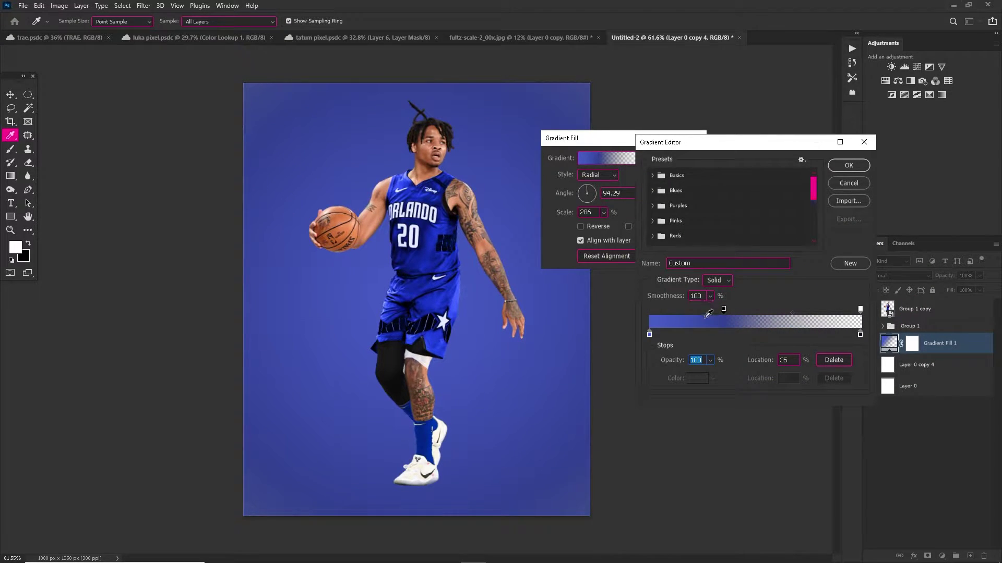
Set the gradient's starting colour to bright blue 2e4ef4 and its dark stop to near-black, and apply the gradient fill
{"action": "double_click", "coordinate": [649, 334]}
{"action": "mouse_move", "coordinate": [808, 237]}
{"action": "left_mouse_down"}
{"action": "mouse_move", "coordinate": [856, 214]}
{"action": "mouse_move", "coordinate": [833, 214]}
{"action": "left_mouse_up"}
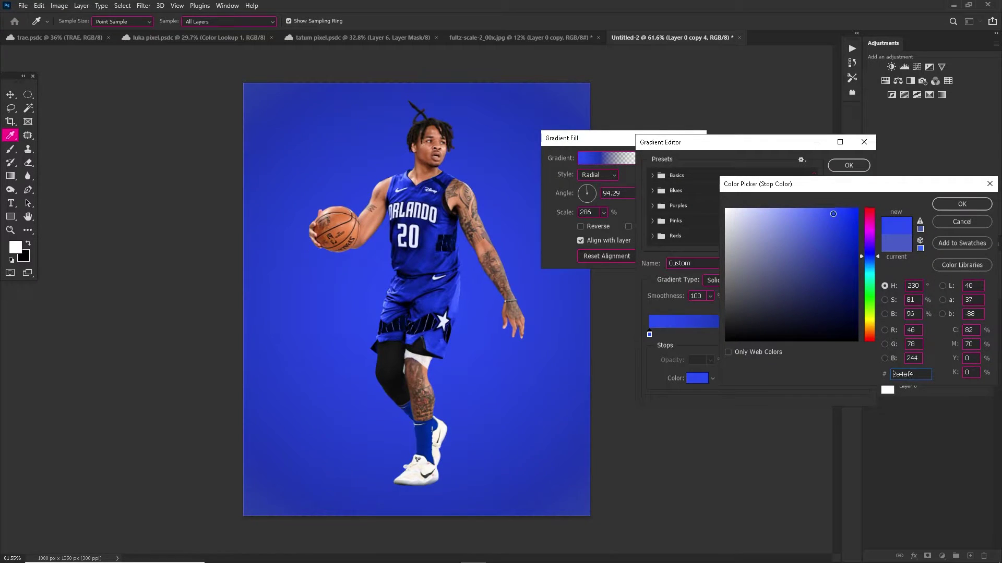
{"action": "left_click", "coordinate": [958, 204]}
{"action": "double_click", "coordinate": [837, 336]}
{"action": "left_click_drag", "start_coordinate": [804, 271], "coordinate": [828, 339]}
{"action": "left_click", "coordinate": [947, 209]}
{"action": "left_click", "coordinate": [849, 166]}
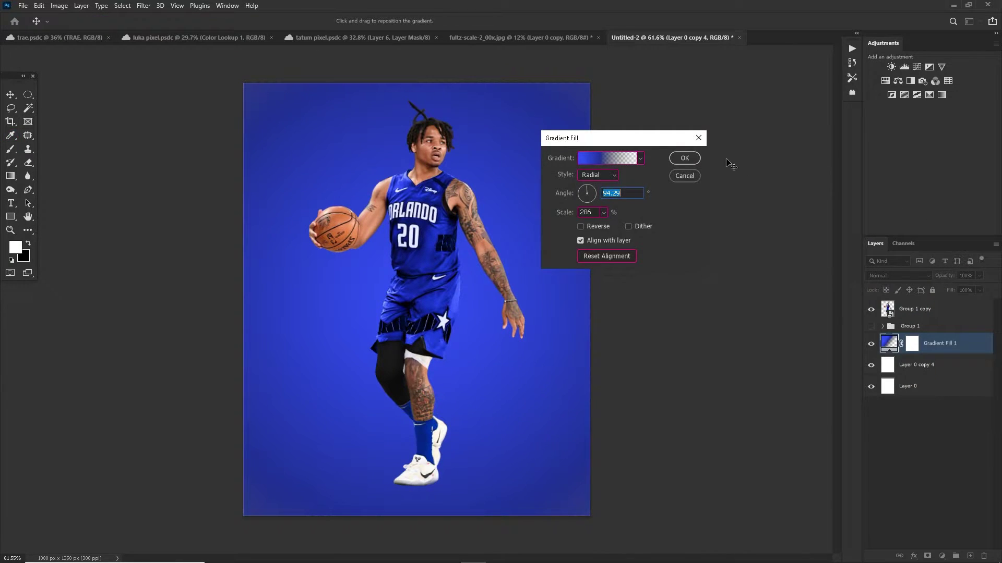
{"action": "left_click", "coordinate": [687, 156]}
Create a new layer above the gradient fill and choose a light blue foreground colour for the Brush
{"action": "left_click", "coordinate": [969, 556]}
{"action": "key", "text": "b"}
{"action": "left_click", "coordinate": [365, 262], "text": "alt"}
{"action": "left_click", "coordinate": [15, 246]}
{"action": "left_click", "coordinate": [767, 208]}
{"action": "left_click", "coordinate": [946, 205]}
Reduce the brush strength and paint a soft light-blue glow on the background behind the player
{"action": "left_click", "coordinate": [979, 290]}
{"action": "mouse_move", "coordinate": [404, 257]}
{"action": "left_mouse_down"}
{"action": "mouse_move", "coordinate": [468, 251]}
{"action": "mouse_move", "coordinate": [488, 219]}
{"action": "left_mouse_up"}
{"action": "left_click", "coordinate": [306, 21]}
{"action": "left_click_drag", "start_coordinate": [310, 32], "coordinate": [272, 33]}
{"action": "left_click", "coordinate": [406, 257]}
{"action": "mouse_move", "coordinate": [407, 257]}
{"action": "left_mouse_down"}
{"action": "mouse_move", "coordinate": [438, 367]}
{"action": "mouse_move", "coordinate": [385, 266]}
{"action": "mouse_move", "coordinate": [362, 327]}
{"action": "mouse_move", "coordinate": [382, 185]}
{"action": "mouse_move", "coordinate": [401, 232]}
{"action": "left_mouse_up"}
Duplicate the player cutout layer Group 1 copy
{"action": "key", "text": "v"}
{"action": "left_click", "coordinate": [920, 312]}
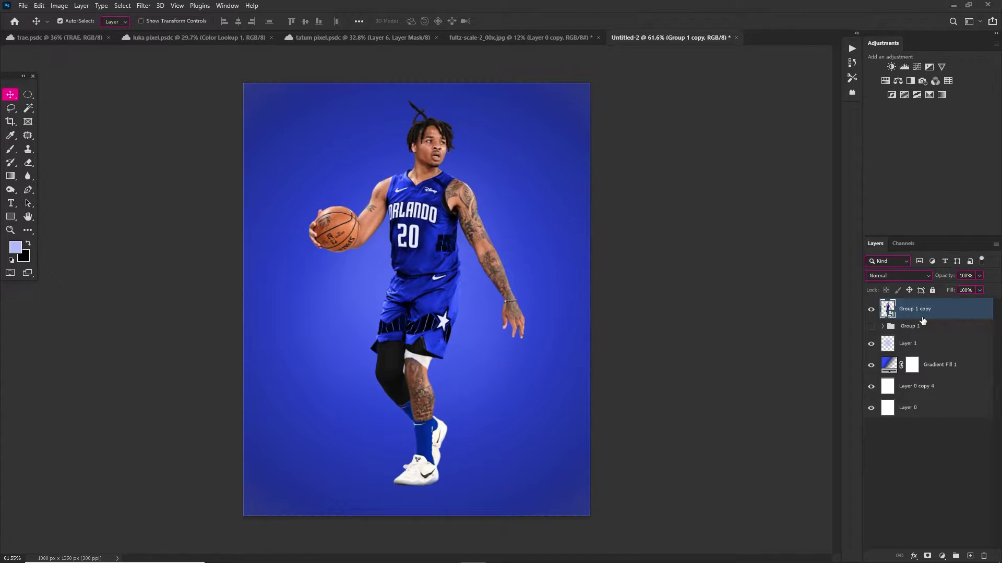
{"action": "key", "text": "ctrl+j"}
Group the glow layer with the gradient fill and name the group "background"
{"action": "left_click", "coordinate": [929, 370]}
{"action": "left_click", "coordinate": [926, 379], "text": "shift"}
{"action": "key", "text": "ctrl+g"}
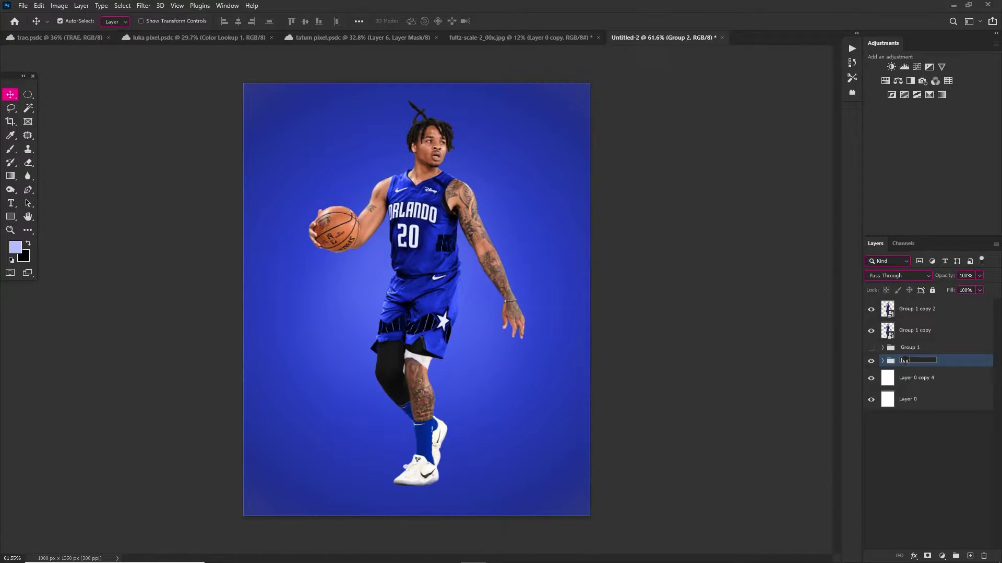
{"action": "key", "text": "Return"}
Place Group 1 beneath the background group and give it a red colour label
{"action": "mouse_move", "coordinate": [913, 348]}
{"action": "left_mouse_down"}
{"action": "mouse_move", "coordinate": [913, 379]}
{"action": "mouse_move", "coordinate": [910, 368]}
{"action": "left_mouse_up"}
{"action": "right_click", "coordinate": [918, 363]}
{"action": "left_click", "coordinate": [834, 504]}
Rename the uppermost player layer "skin method 1" and apply the Sharpen filter to it twice
{"action": "double_click", "coordinate": [908, 310]}
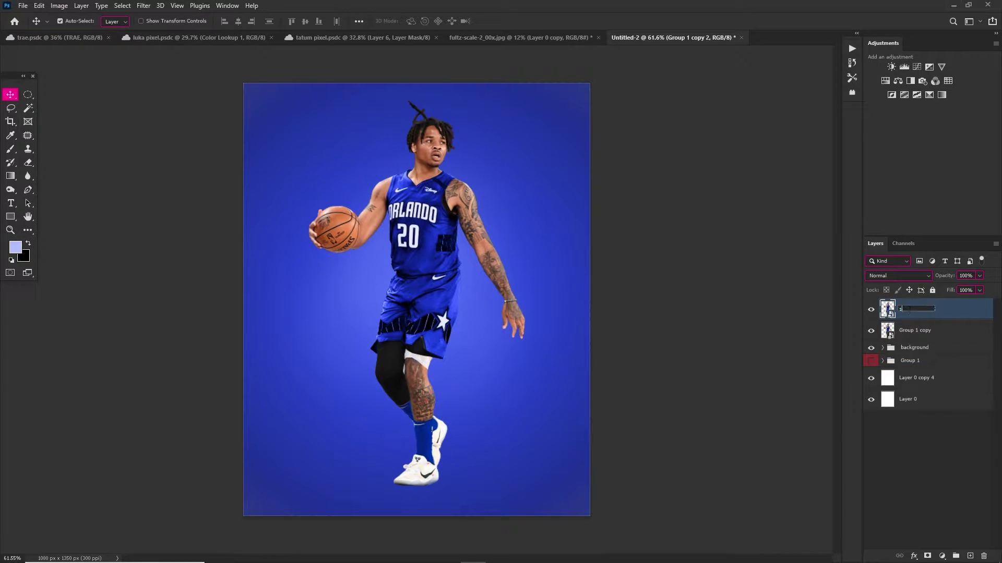
{"action": "left_click", "coordinate": [142, 6]}
{"action": "left_click", "coordinate": [294, 208]}
{"action": "left_click", "coordinate": [143, 5]}
{"action": "left_click", "coordinate": [295, 208]}
Add a Curves adjustment clipped to the skin method 1 layer and raise the curve to brighten the midtones
{"action": "scroll", "coordinate": [433, 195], "scroll_direction": "up", "scroll_amount": 3}
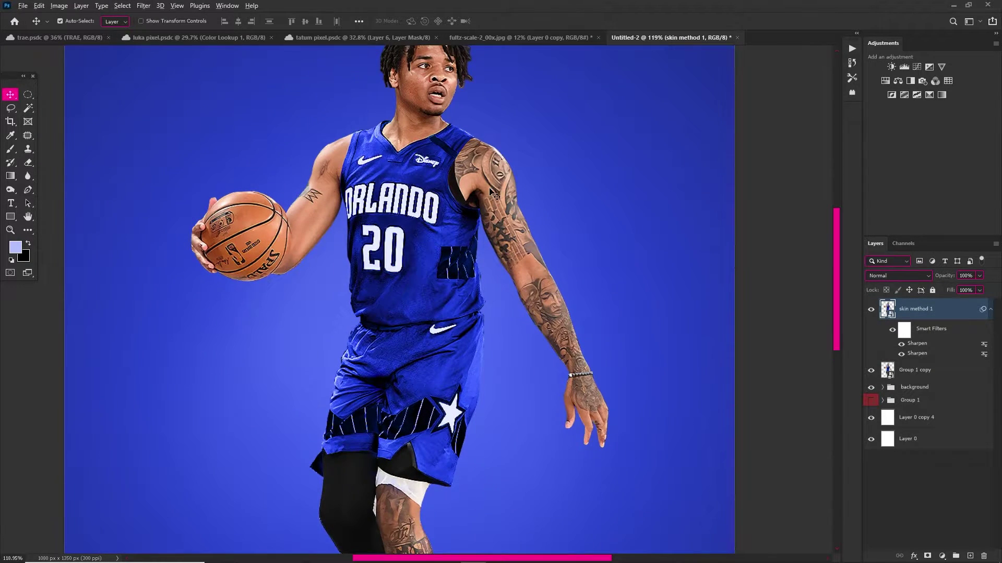
{"action": "scroll", "coordinate": [493, 194], "scroll_direction": "up", "scroll_amount": 2}
{"action": "left_click", "coordinate": [941, 557]}
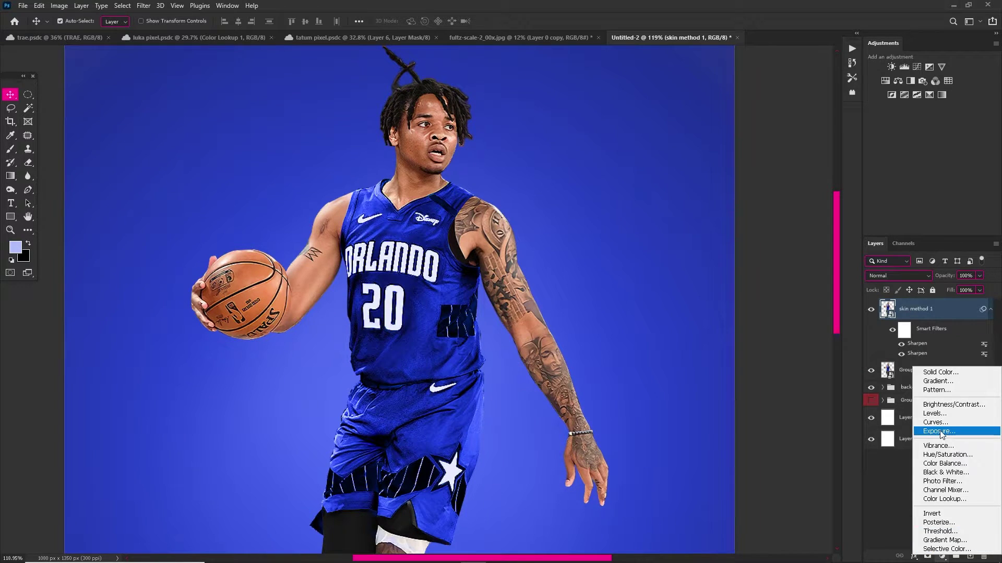
{"action": "left_click", "coordinate": [928, 431]}
{"action": "left_click_drag", "start_coordinate": [602, 292], "coordinate": [621, 275]}
{"action": "left_click_drag", "start_coordinate": [637, 256], "coordinate": [643, 243]}
{"action": "left_click_drag", "start_coordinate": [621, 274], "coordinate": [622, 267]}
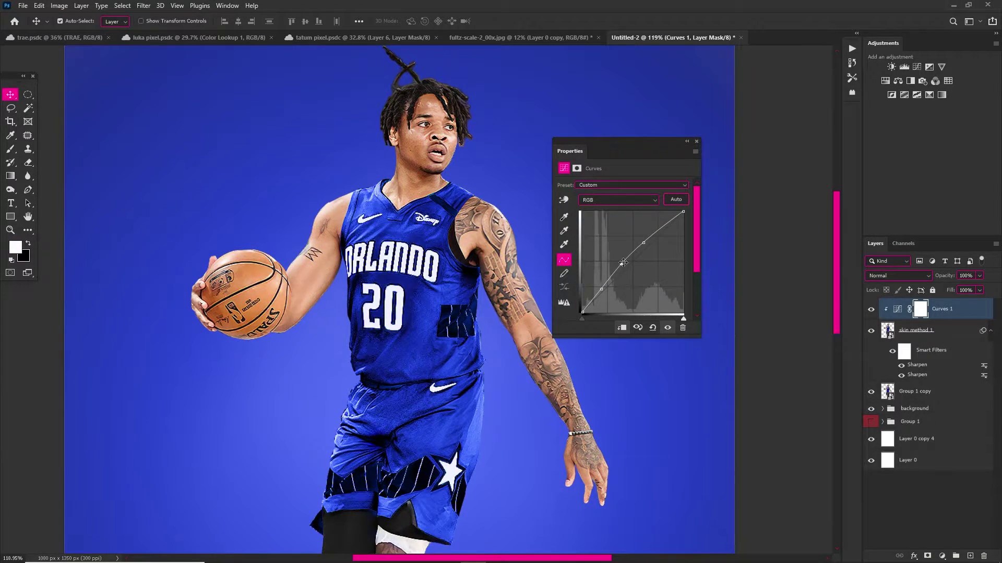
{"action": "left_click", "coordinate": [697, 141]}
Add a clipped Levels adjustment above the curves, darkening the midtones and setting the white input level to 231
{"action": "left_click", "coordinate": [941, 556]}
{"action": "left_click", "coordinate": [925, 396]}
{"action": "left_click_drag", "start_coordinate": [630, 262], "coordinate": [676, 260]}
{"action": "left_click_drag", "start_coordinate": [578, 262], "coordinate": [575, 262]}
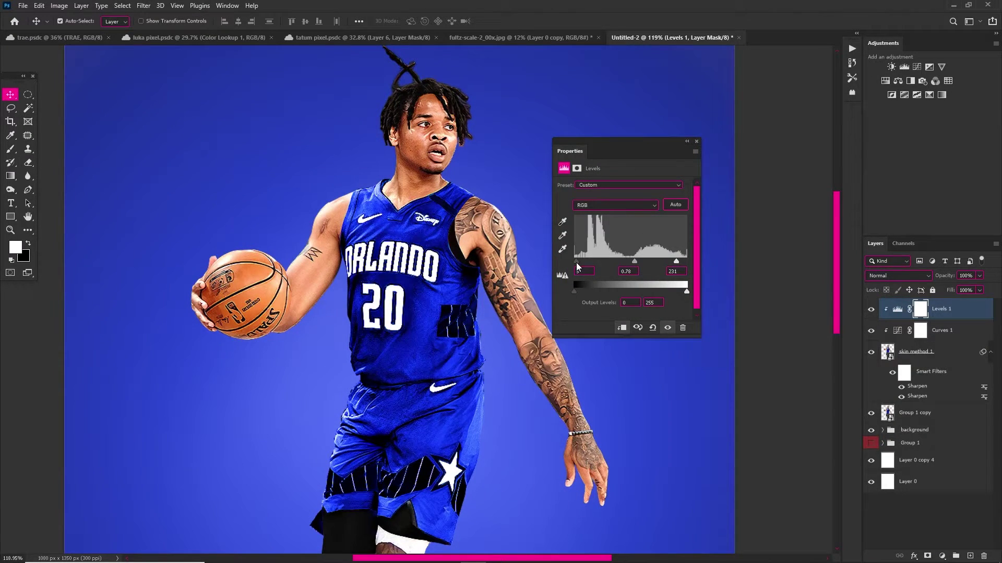
{"action": "key", "text": "ctrl+0"}
{"action": "left_click", "coordinate": [697, 141]}
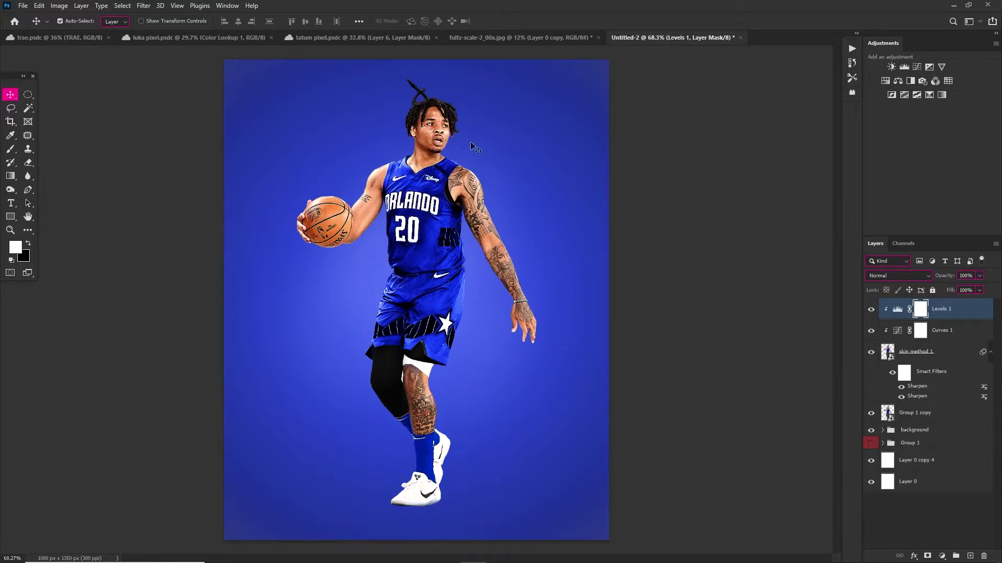
Group the sharpened player layer with its two adjustments as "skin method 1" and give the group a green colour label
{"action": "left_click", "coordinate": [935, 358], "text": "shift"}
{"action": "key", "text": "ctrl+g"}
{"action": "left_click", "coordinate": [915, 308]}
{"action": "type", "text": "skin method 1"}
{"action": "key", "text": "Return"}
{"action": "right_click", "coordinate": [915, 308]}
{"action": "left_click", "coordinate": [839, 531]}
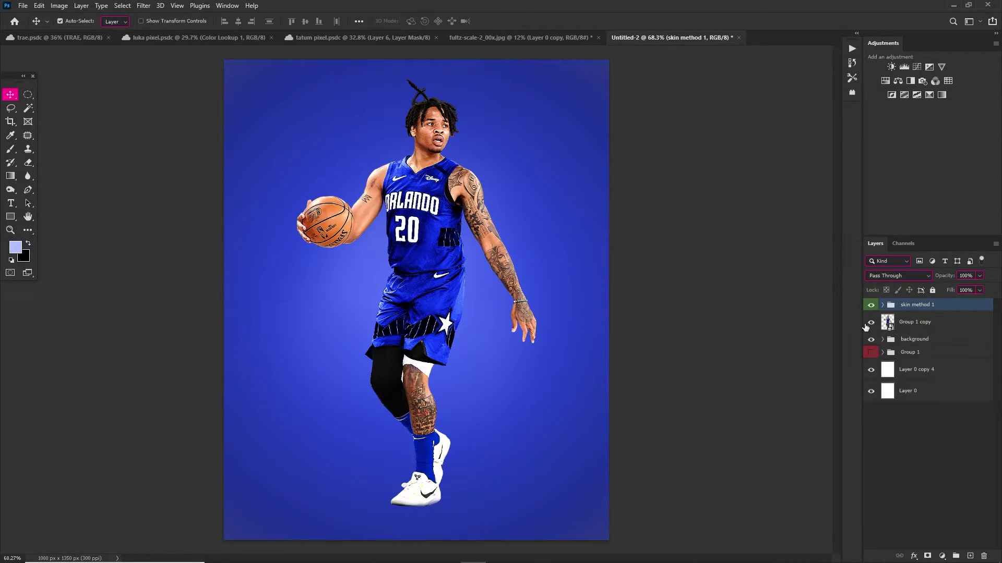
Hide the skin method 1 group and place Group 1 copy above it, renamed "methos 2"
{"action": "scroll", "coordinate": [334, 130], "scroll_direction": "up", "scroll_amount": 4}
{"action": "scroll", "coordinate": [423, 162], "scroll_direction": "down", "scroll_amount": 2}
{"action": "scroll", "coordinate": [424, 161], "scroll_direction": "up", "scroll_amount": 1}
{"action": "left_click_drag", "start_coordinate": [910, 322], "coordinate": [908, 304]}
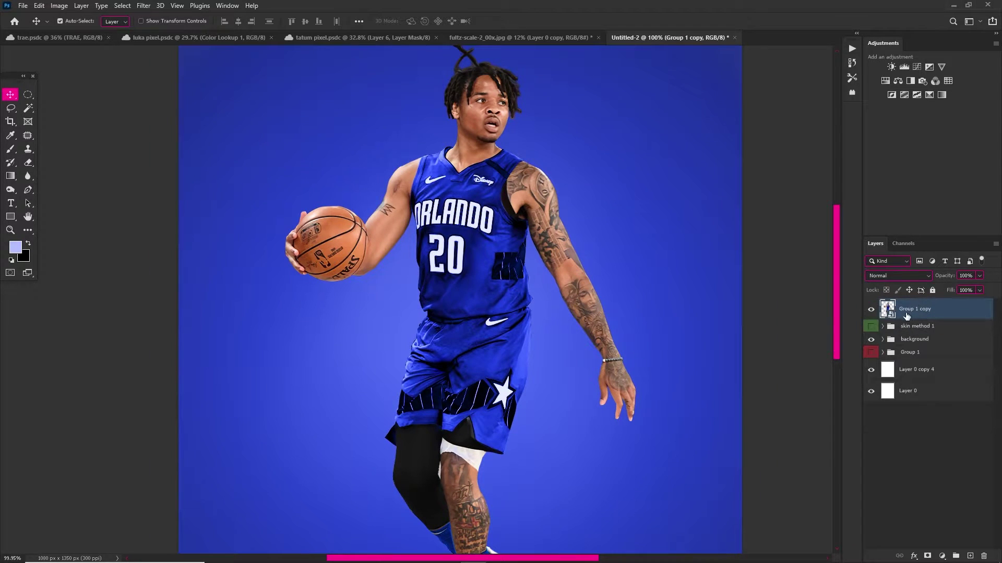
{"action": "type", "text": "methos 2"}
{"action": "key", "text": "Return"}
Apply the Topaz Adjust 5 filter to the methos 2 layer with the HDR Collection's Light Pop Smooth preset
{"action": "left_click", "coordinate": [140, 5]}
{"action": "mouse_move", "coordinate": [202, 242]}
{"action": "left_click", "coordinate": [298, 243]}
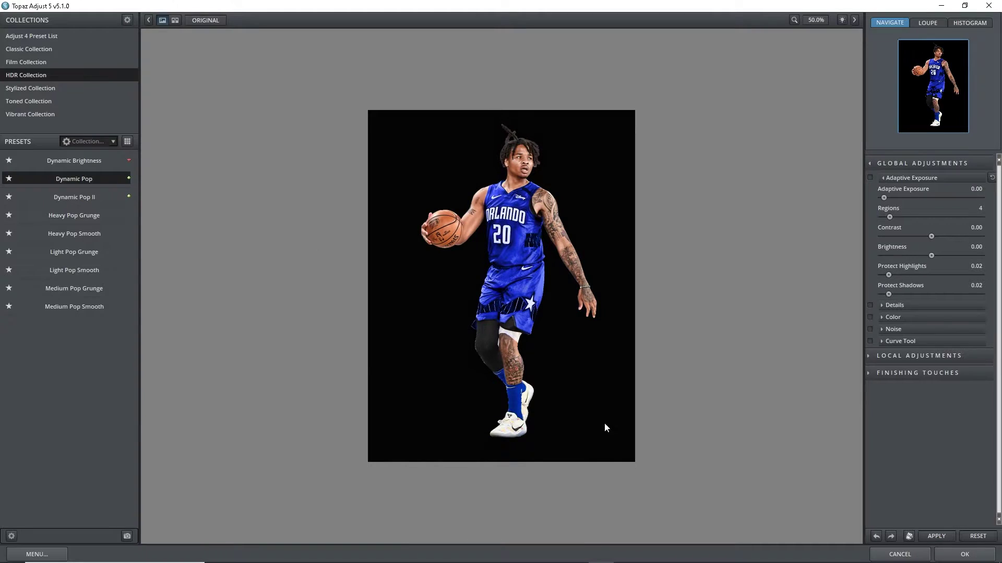
{"action": "left_click", "coordinate": [49, 270]}
{"action": "left_click", "coordinate": [964, 555]}
{"action": "scroll", "coordinate": [476, 193], "scroll_direction": "down", "scroll_amount": 3}
{"action": "scroll", "coordinate": [476, 193], "scroll_direction": "up", "scroll_amount": 3}
Add a Curves adjustment clipped to the methos 2 layer, with brighter highlights and slightly darker midtones
{"action": "left_click", "coordinate": [942, 556]}
{"action": "left_click", "coordinate": [929, 421]}
{"action": "left_click", "coordinate": [622, 327]}
{"action": "left_click_drag", "start_coordinate": [600, 296], "coordinate": [614, 280]}
{"action": "left_click_drag", "start_coordinate": [653, 243], "coordinate": [668, 220]}
{"action": "left_click_drag", "start_coordinate": [634, 264], "coordinate": [629, 270]}
{"action": "left_click", "coordinate": [698, 144]}
Add a clipped Levels adjustment above the methos 2 curves and set the Blue channel's midtone level to 1.11
{"action": "left_click", "coordinate": [942, 556]}
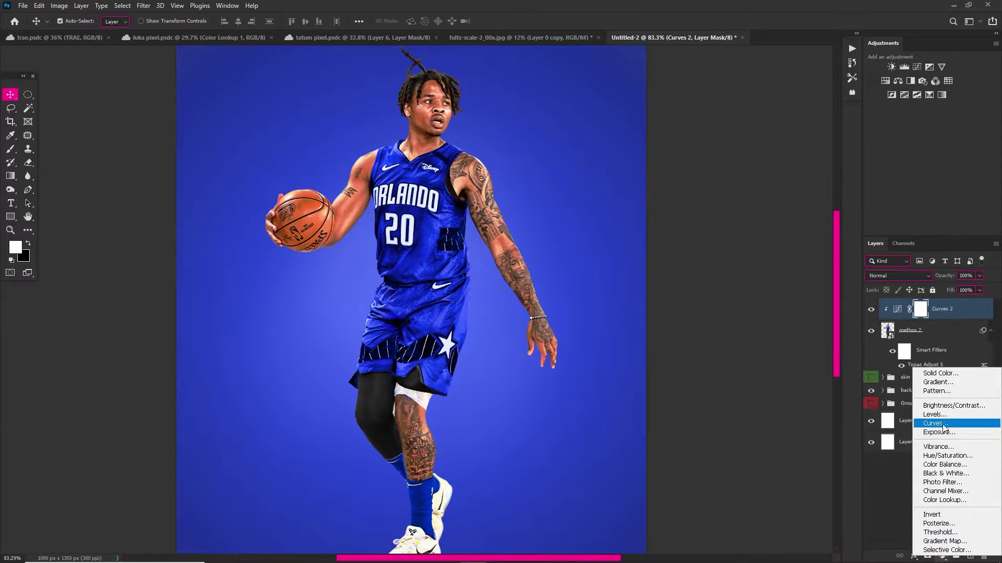
{"action": "left_click", "coordinate": [933, 417]}
{"action": "mouse_move", "coordinate": [625, 262]}
{"action": "left_mouse_down"}
{"action": "mouse_move", "coordinate": [582, 260]}
{"action": "mouse_move", "coordinate": [621, 264]}
{"action": "left_mouse_up"}
{"action": "left_click", "coordinate": [616, 205]}
{"action": "left_click", "coordinate": [618, 238]}
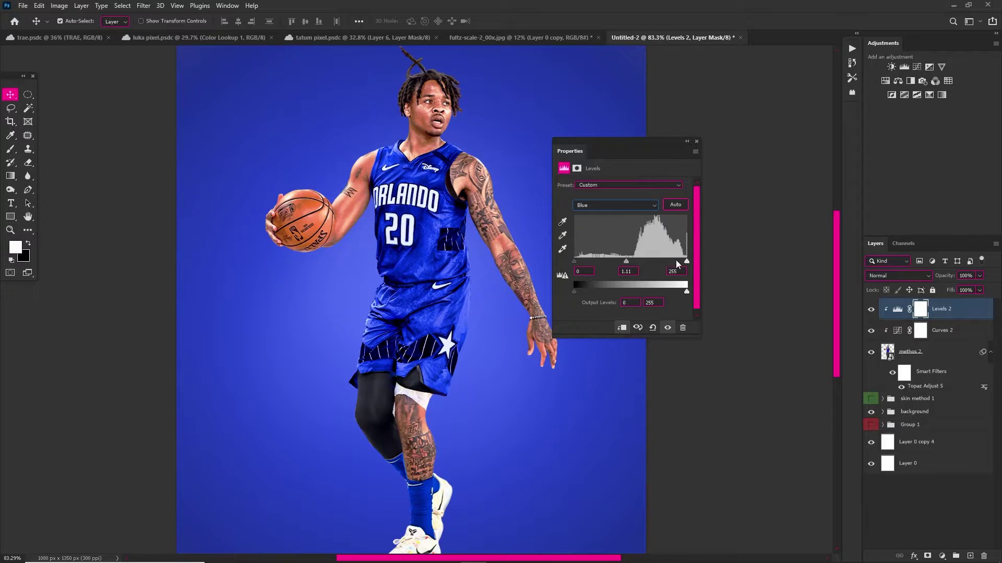
{"action": "left_click", "coordinate": [697, 142]}
Group the methos 2 layer with its Curves and Levels adjustments and name the group "method 2 skin"
{"action": "scroll", "coordinate": [386, 215], "scroll_direction": "down", "scroll_amount": 5}
{"action": "scroll", "coordinate": [375, 337], "scroll_direction": "up", "scroll_amount": 4}
{"action": "left_click", "coordinate": [912, 353], "text": "shift"}
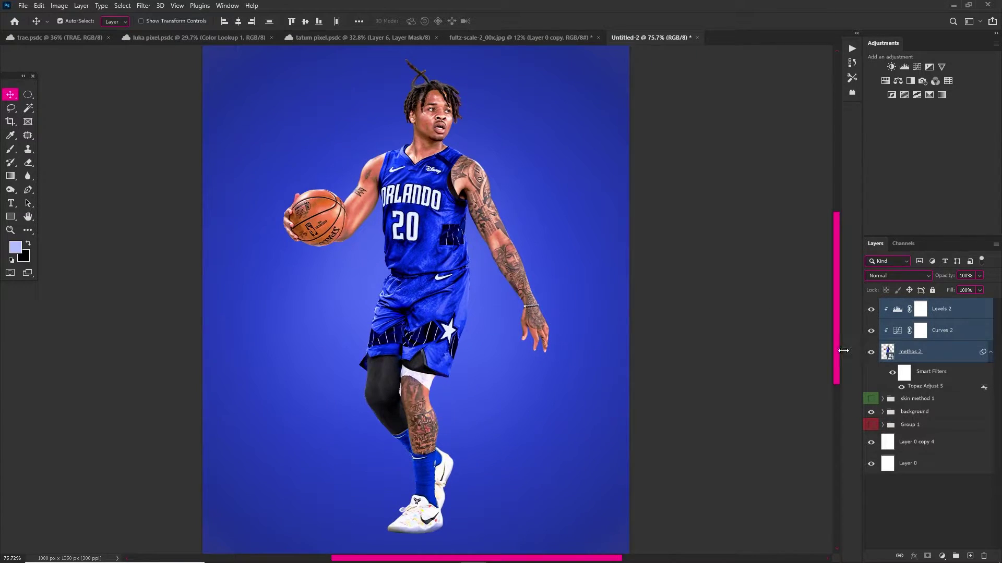
{"action": "key", "text": "ctrl+g"}
{"action": "left_click", "coordinate": [909, 303]}
{"action": "type", "text": "method 2 skin"}
{"action": "key", "text": "Return"}
Convert the method 2 skin group into a single smart object
{"action": "scroll", "coordinate": [501, 250], "scroll_direction": "down", "scroll_amount": 4}
{"action": "scroll", "coordinate": [417, 234], "scroll_direction": "up", "scroll_amount": 4}
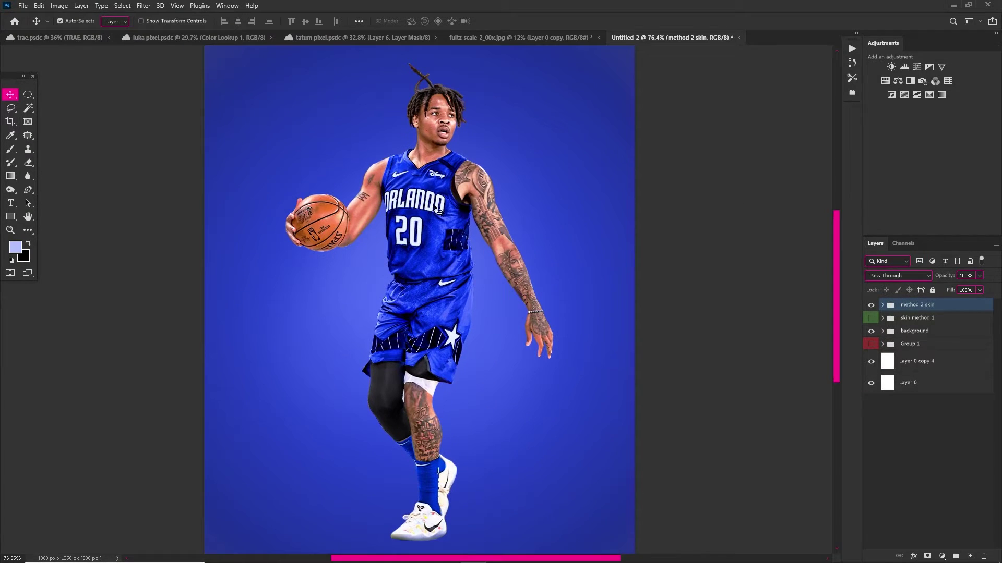
{"action": "left_click", "coordinate": [472, 181]}
{"action": "left_click", "coordinate": [908, 306]}
{"action": "left_click", "coordinate": [883, 306]}
{"action": "key", "text": "ctrl+alt+s"}
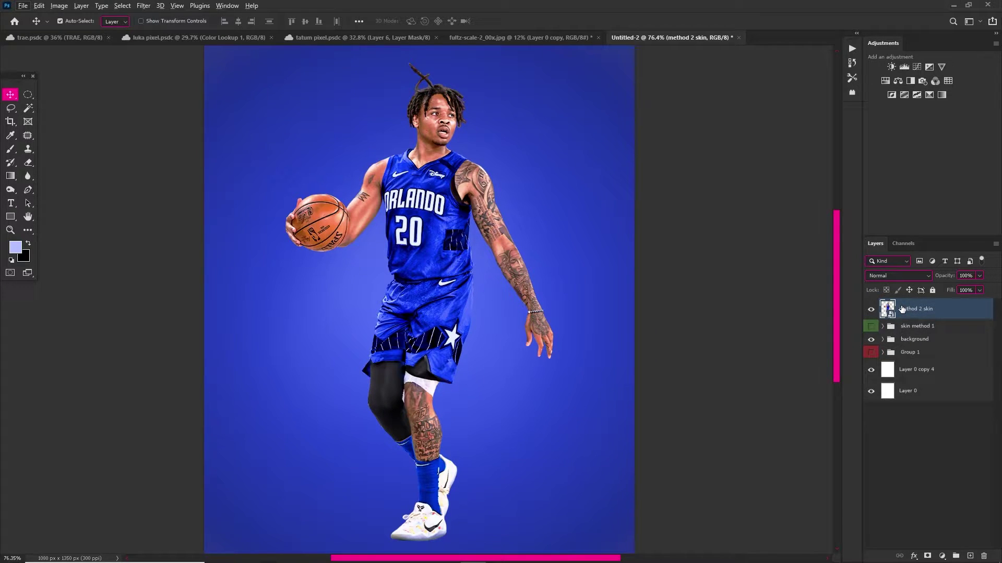
Select a narrow vertical strip of the shorts beside the star, about 27 by 167 px, with the Rectangular Marquee
{"action": "scroll", "coordinate": [386, 287], "scroll_direction": "up", "scroll_amount": 3}
{"action": "left_click", "coordinate": [27, 95]}
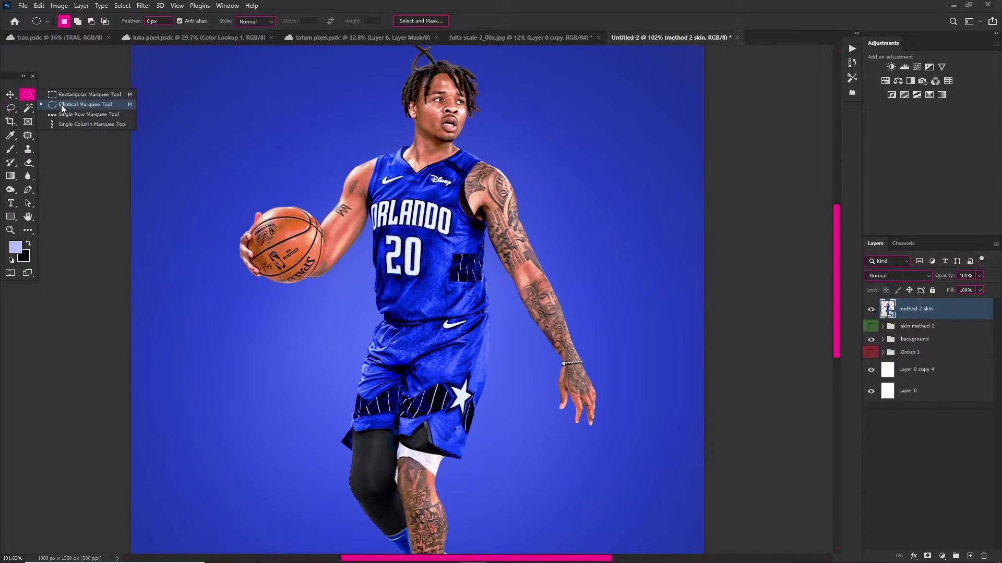
{"action": "left_click", "coordinate": [71, 95]}
{"action": "scroll", "coordinate": [489, 481], "scroll_direction": "up", "scroll_amount": 1}
{"action": "scroll", "coordinate": [489, 481], "scroll_direction": "up", "scroll_amount": 2}
{"action": "left_click_drag", "start_coordinate": [418, 321], "coordinate": [439, 463]}
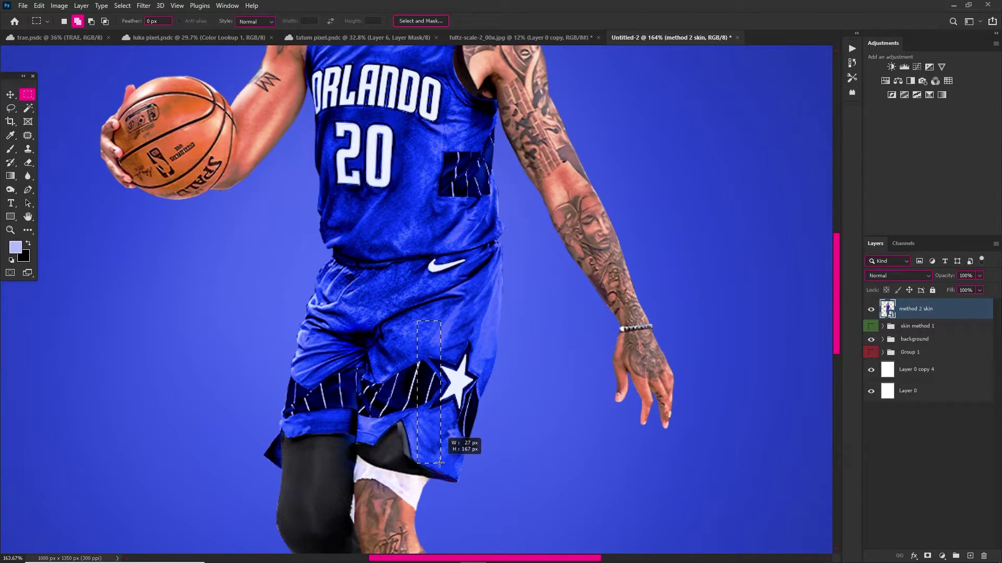
Copy the shorts strip to a new layer and stretch it horizontally across the full canvas width
{"action": "key", "text": "ctrl+j"}
{"action": "key", "text": "ctrl+t"}
{"action": "key", "text": "ctrl+0"}
{"action": "left_click_drag", "start_coordinate": [458, 394], "coordinate": [218, 394]}
{"action": "key", "text": "Return"}
Move the blue streak up to the canvas's upper part and place its layer beneath method 2 skin
{"action": "key", "text": "ctrl+t"}
{"action": "left_click_drag", "start_coordinate": [474, 398], "coordinate": [474, 132]}
{"action": "key", "text": "Return"}
{"action": "left_click_drag", "start_coordinate": [924, 310], "coordinate": [923, 335]}
Select a narrow vertical strip of the front shoe on the method 2 skin layer with the Rectangular Marquee
{"action": "left_click", "coordinate": [910, 312]}
{"action": "scroll", "coordinate": [425, 400], "scroll_direction": "up", "scroll_amount": 5}
{"action": "scroll", "coordinate": [432, 397], "scroll_direction": "down", "scroll_amount": 4}
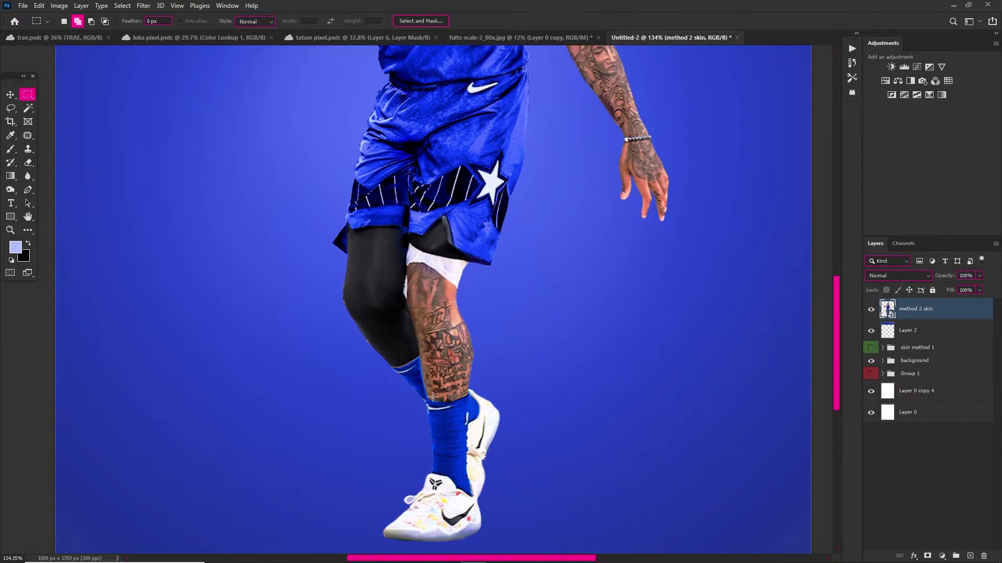
{"action": "scroll", "coordinate": [433, 398], "scroll_direction": "down", "scroll_amount": 1}
{"action": "left_click_drag", "start_coordinate": [386, 495], "coordinate": [410, 450]}
Copy the shoe strip to a new layer, stretch it across the full canvas width and move it up over the torso
{"action": "key", "text": "ctrl+j"}
{"action": "key", "text": "ctrl+t"}
{"action": "left_click_drag", "start_coordinate": [439, 490], "coordinate": [55, 485]}
{"action": "scroll", "coordinate": [174, 451], "scroll_direction": "down", "scroll_amount": 3}
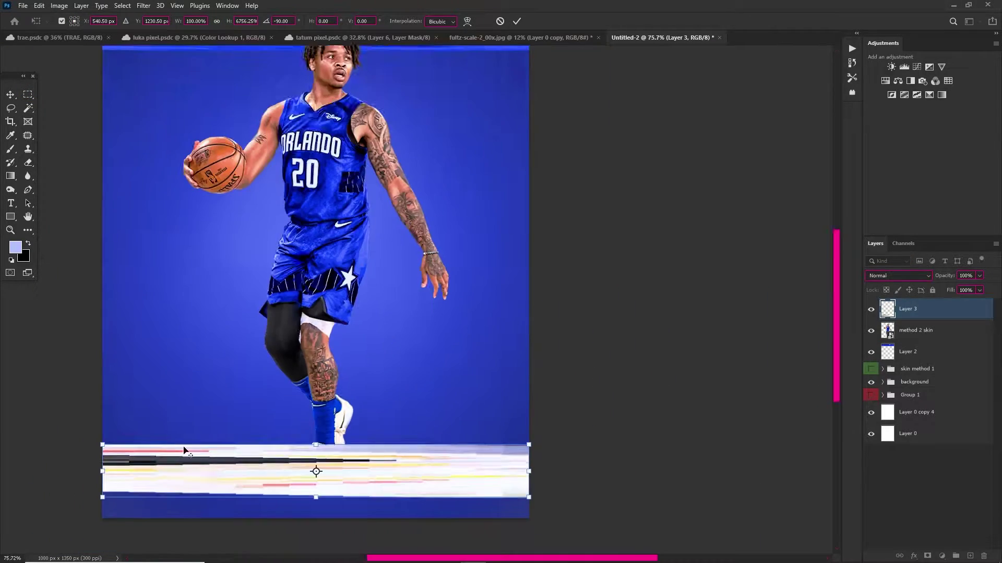
{"action": "scroll", "coordinate": [175, 451], "scroll_direction": "down", "scroll_amount": 2}
{"action": "left_click_drag", "start_coordinate": [438, 469], "coordinate": [451, 278]}
{"action": "key", "text": "Return"}
Place the white streak's layer beneath method 2 skin and position the white and blue streaks directly against each other
{"action": "left_click_drag", "start_coordinate": [507, 136], "coordinate": [513, 171]}
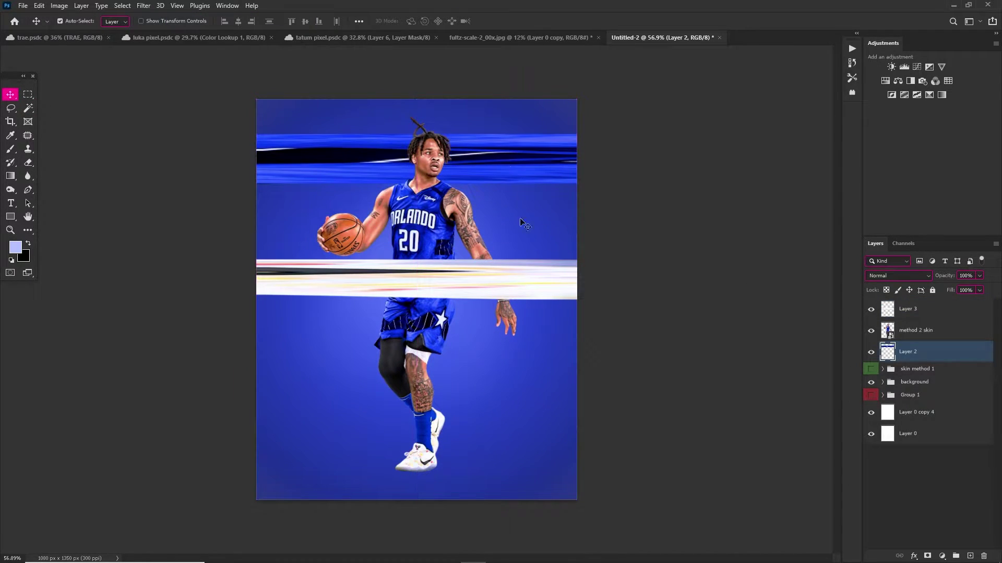
{"action": "left_click_drag", "start_coordinate": [908, 309], "coordinate": [910, 340]}
{"action": "left_click_drag", "start_coordinate": [545, 286], "coordinate": [534, 210]}
{"action": "mouse_move", "coordinate": [523, 161]}
{"action": "left_mouse_down"}
{"action": "mouse_move", "coordinate": [523, 142]}
{"action": "mouse_move", "coordinate": [521, 152]}
{"action": "left_mouse_up"}
{"action": "left_click_drag", "start_coordinate": [515, 206], "coordinate": [516, 199]}
{"action": "scroll", "coordinate": [478, 170], "scroll_direction": "up", "scroll_amount": 5}
Copy a narrow vertical strip of the player's neck and upper jersey from method 2 skin to a new layer
{"action": "left_click", "coordinate": [498, 200]}
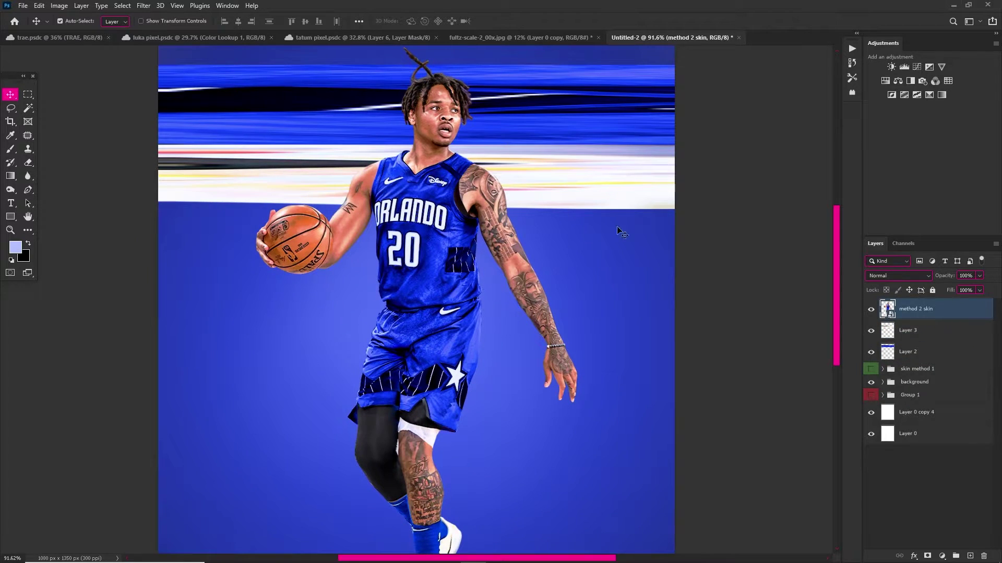
{"action": "left_click", "coordinate": [28, 94]}
{"action": "scroll", "coordinate": [461, 164], "scroll_direction": "up", "scroll_amount": 2}
{"action": "left_click_drag", "start_coordinate": [428, 148], "coordinate": [441, 233]}
{"action": "key", "text": "ctrl+j"}
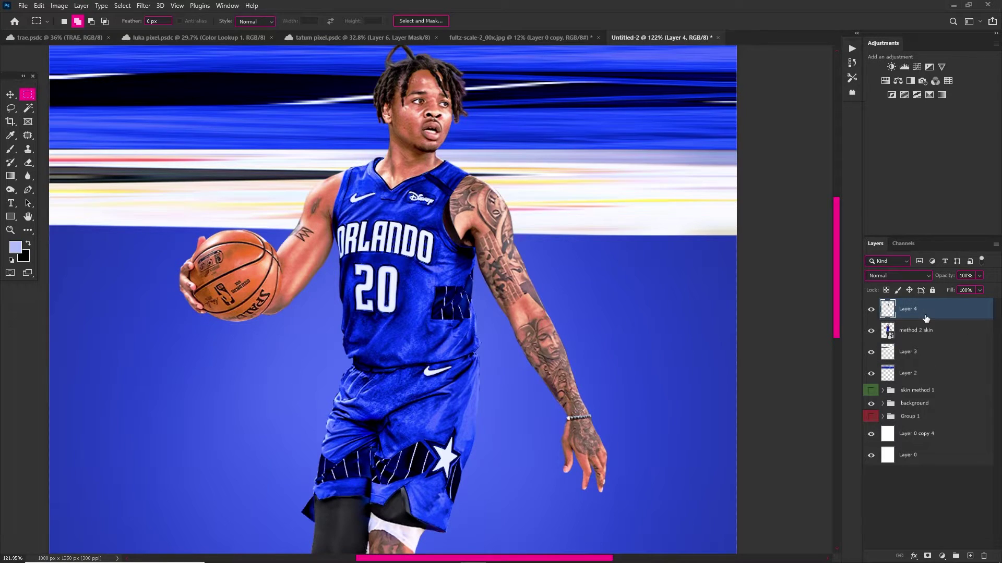
Stretch the neck-and-jersey strip in both directions to the canvas edges and move it down below the white streak
{"action": "key", "text": "ctrl+t"}
{"action": "left_click_drag", "start_coordinate": [442, 179], "coordinate": [736, 180]}
{"action": "left_click_drag", "start_coordinate": [429, 180], "coordinate": [47, 179]}
{"action": "left_click_drag", "start_coordinate": [277, 177], "coordinate": [277, 268]}
{"action": "key", "text": "Return"}
Place Layer 4 beneath method 2 skin and align its streak directly under the white one
{"action": "left_click_drag", "start_coordinate": [939, 310], "coordinate": [942, 340]}
{"action": "key", "text": "v"}
{"action": "mouse_move", "coordinate": [615, 288]}
{"action": "left_mouse_down"}
{"action": "mouse_move", "coordinate": [623, 307]}
{"action": "mouse_move", "coordinate": [622, 298]}
{"action": "left_mouse_up"}
Duplicate the three streak layers, Layer 2 through Layer 4, together
{"action": "scroll", "coordinate": [428, 236], "scroll_direction": "down", "scroll_amount": 6}
{"action": "left_click", "coordinate": [924, 369], "text": "shift"}
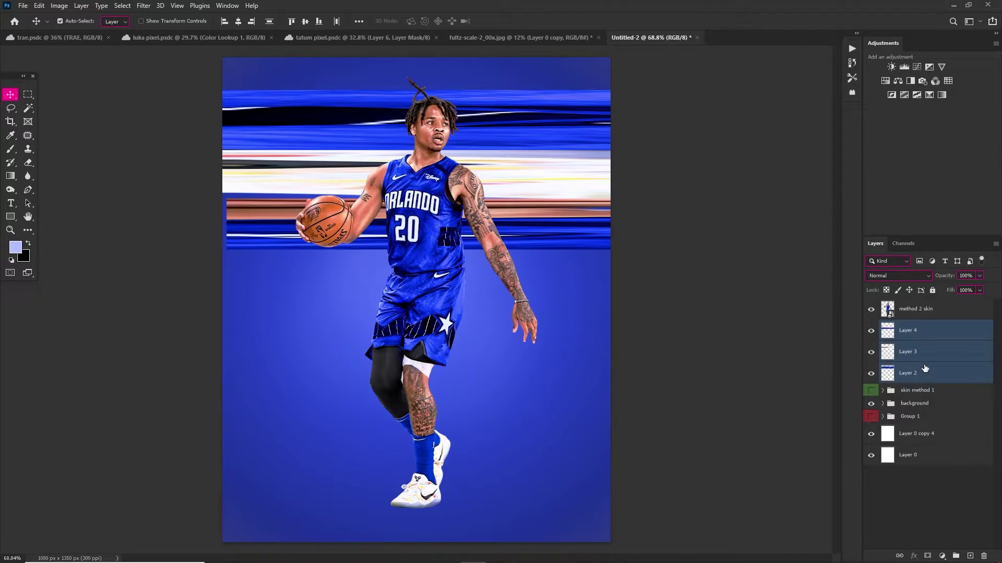
{"action": "key", "text": "F2"}
{"action": "key", "text": "ctrl+z"}
{"action": "key", "text": "ctrl+j"}
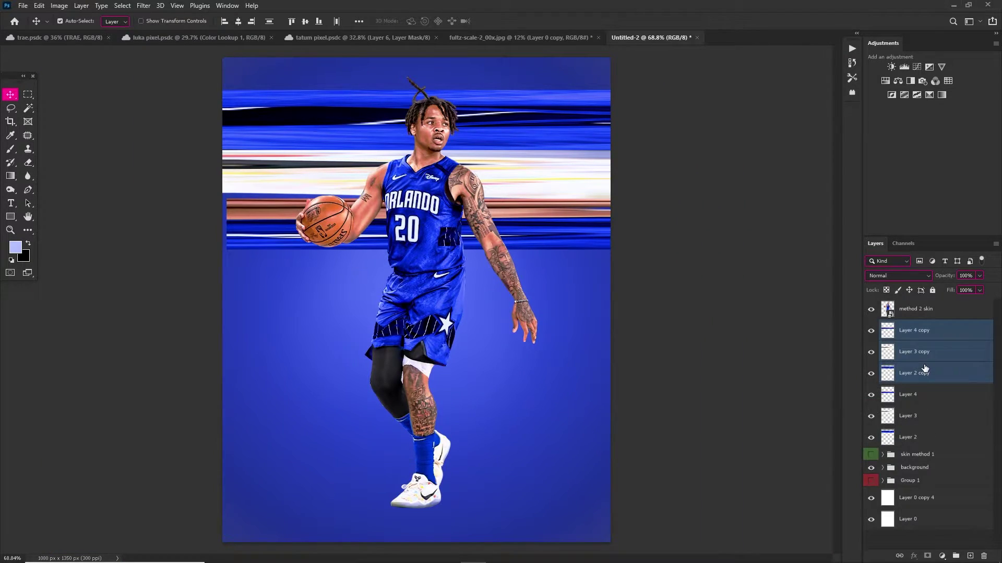
Combine the duplicated streak layers into one smart object and group Layer 2 through Layer 4 as "extra pixels"
{"action": "key", "text": "F2"}
{"action": "left_click_drag", "start_coordinate": [871, 354], "coordinate": [871, 395]}
{"action": "left_click", "coordinate": [912, 353]}
{"action": "left_click", "coordinate": [917, 402], "text": "shift"}
{"action": "key", "text": "ctrl+g"}
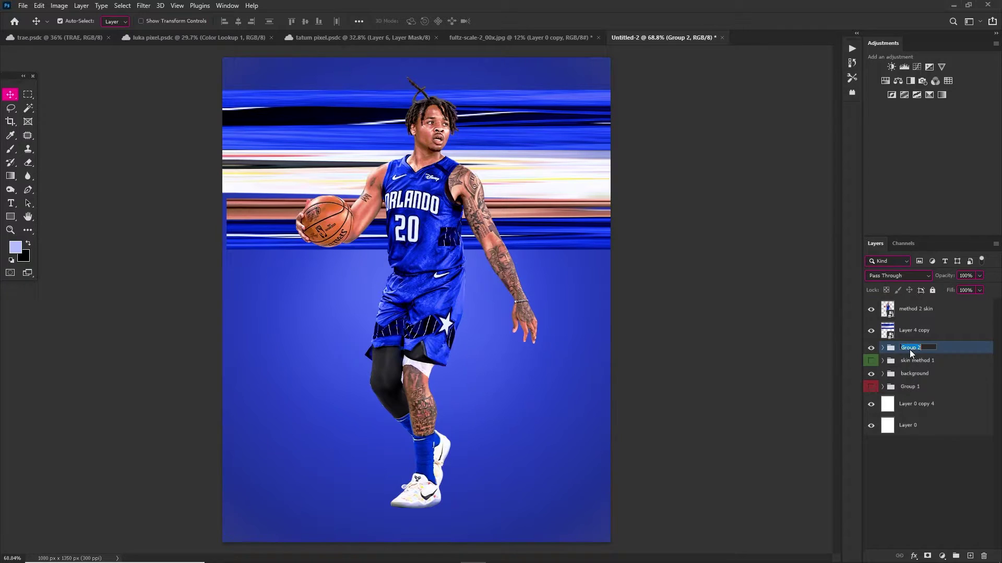
{"action": "key", "text": "Return"}
Rename the combined streak layer "picel ball"
{"action": "double_click", "coordinate": [910, 330]}
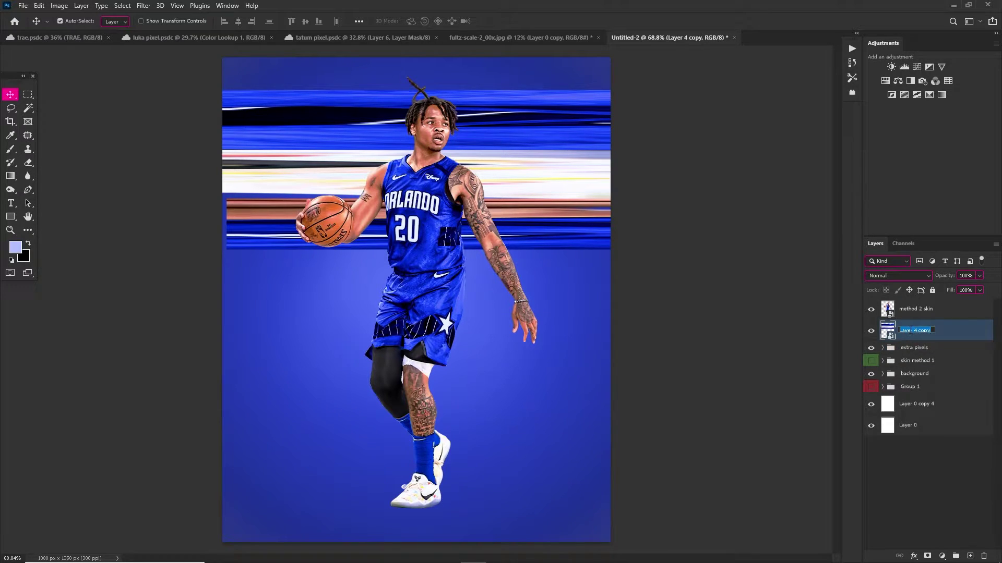
{"action": "type", "text": "picel ball"}
{"action": "key", "text": "Return"}
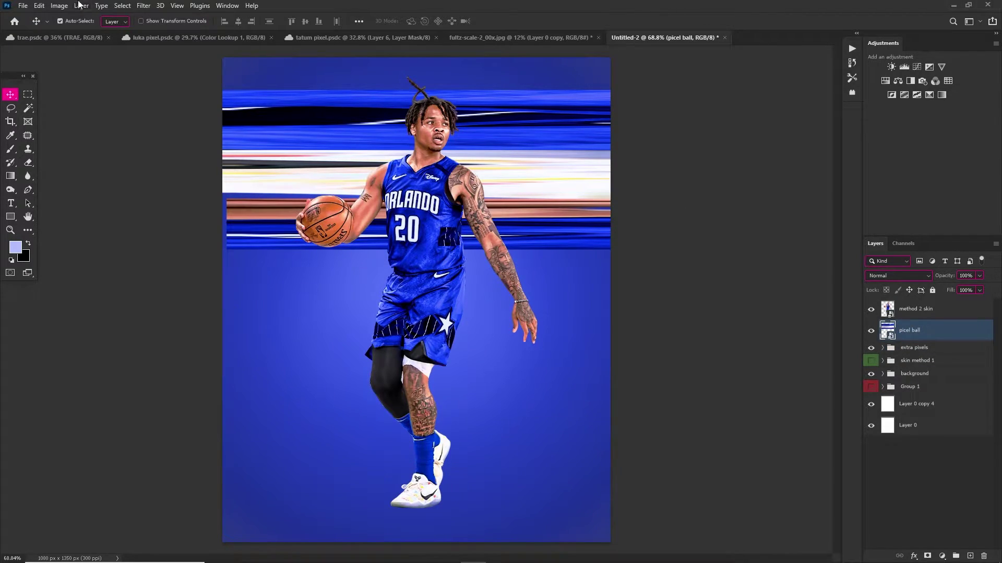
Apply the Polar Coordinates filter to picel ball using Rectangular to Polar, and convert the layer to a smart object
{"action": "left_click", "coordinate": [143, 5]}
{"action": "mouse_move", "coordinate": [172, 145]}
{"action": "left_click", "coordinate": [295, 178]}
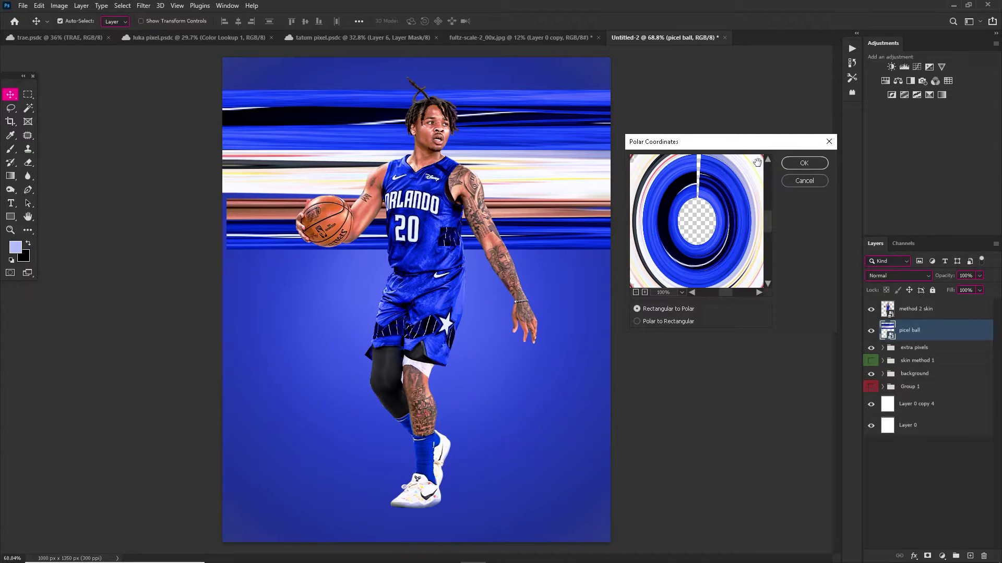
{"action": "left_click", "coordinate": [804, 164]}
{"action": "right_click", "coordinate": [913, 330]}
{"action": "left_click", "coordinate": [798, 211]}
Widen the polar streaks into a round circle, scale it down and place it behind the player's ball arm
{"action": "key", "text": "ctrl+t"}
{"action": "left_click_drag", "start_coordinate": [610, 300], "coordinate": [757, 298]}
{"action": "left_click_drag", "start_coordinate": [576, 270], "coordinate": [471, 139]}
{"action": "left_click_drag", "start_coordinate": [136, 183], "coordinate": [164, 182]}
{"action": "left_click_drag", "start_coordinate": [367, 181], "coordinate": [281, 171]}
{"action": "key", "text": "Return"}
Apply a Pinch filter to the picel ball circle with an adjusted amount
{"action": "scroll", "coordinate": [301, 117], "scroll_direction": "up", "scroll_amount": 4}
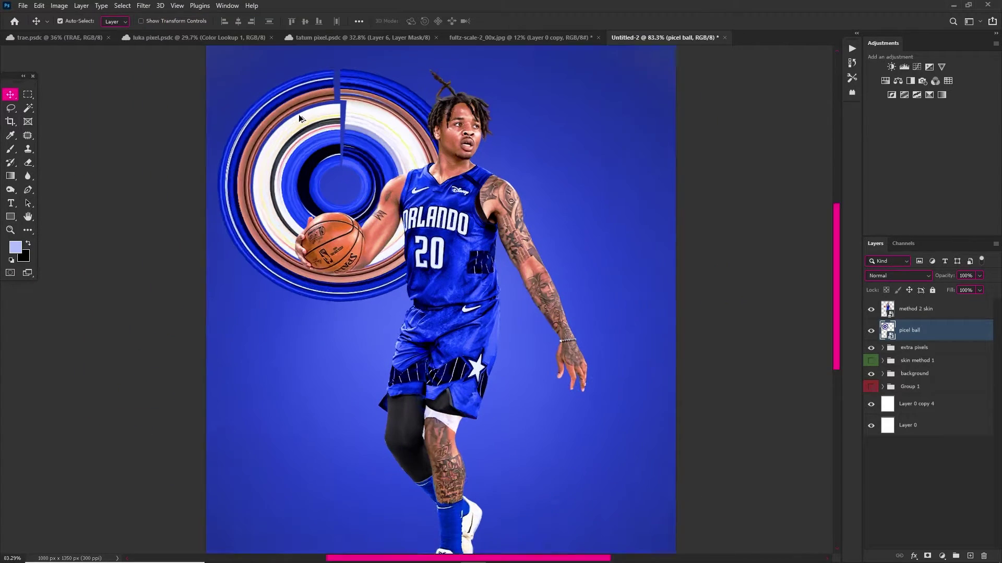
{"action": "left_click", "coordinate": [143, 7]}
{"action": "mouse_move", "coordinate": [169, 159]}
{"action": "left_click", "coordinate": [288, 168]}
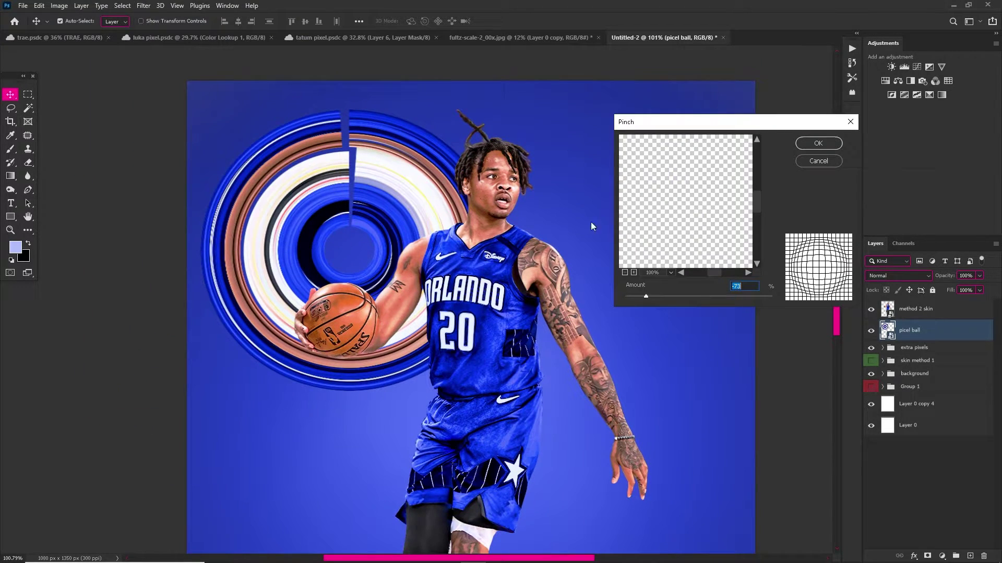
{"action": "mouse_move", "coordinate": [645, 297]}
{"action": "left_mouse_down"}
{"action": "mouse_move", "coordinate": [680, 299]}
{"action": "mouse_move", "coordinate": [655, 296]}
{"action": "left_mouse_up"}
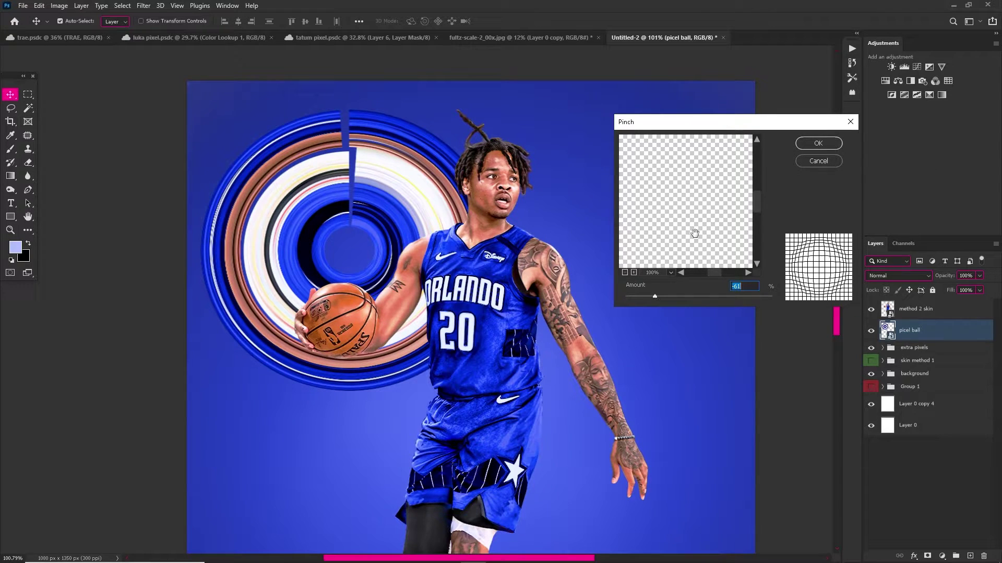
{"action": "left_click", "coordinate": [624, 272]}
{"action": "left_click", "coordinate": [681, 273]}
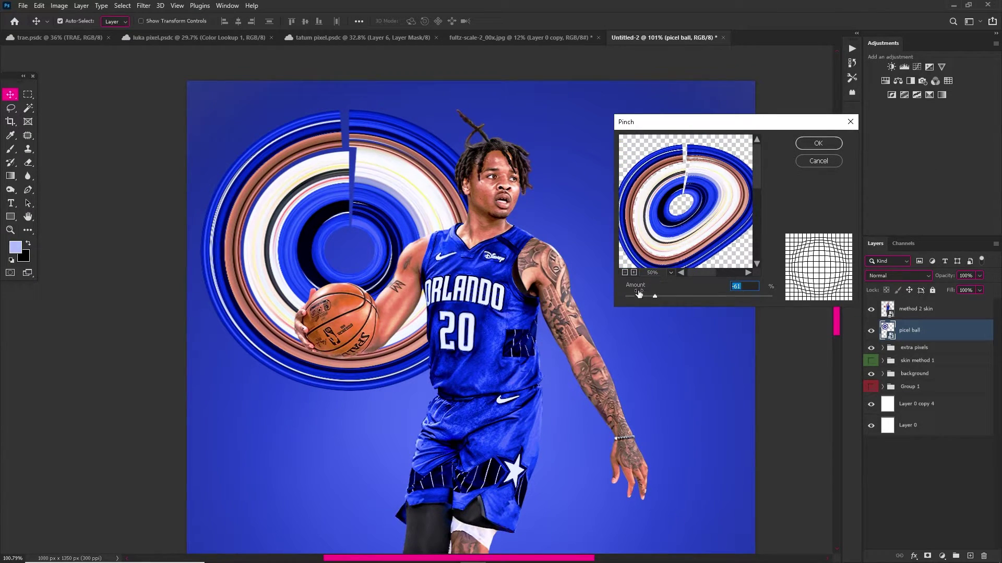
{"action": "left_click_drag", "start_coordinate": [669, 299], "coordinate": [702, 298]}
{"action": "left_click", "coordinate": [816, 144]}
Move the picel ball circle slightly down and closer behind the player's arm
{"action": "scroll", "coordinate": [373, 149], "scroll_direction": "down", "scroll_amount": 5}
{"action": "left_click_drag", "start_coordinate": [373, 147], "coordinate": [335, 139]}
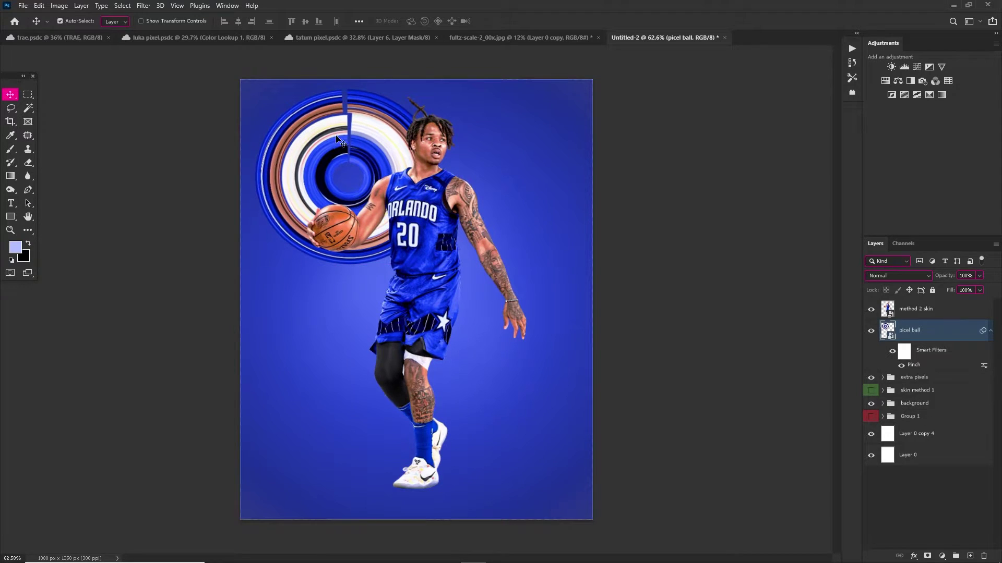
{"action": "left_click_drag", "start_coordinate": [349, 134], "coordinate": [358, 156]}
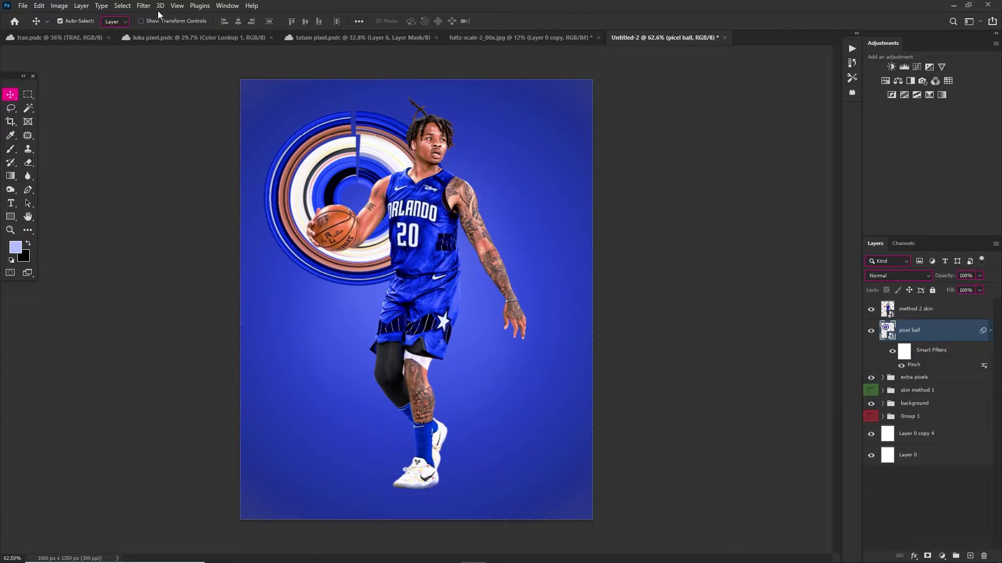
Liquify picel ball with the backdrop hidden and a size 40 brush, pushing the ring edges together across the vertical gap
{"action": "left_click", "coordinate": [143, 6]}
{"action": "left_click", "coordinate": [167, 101]}
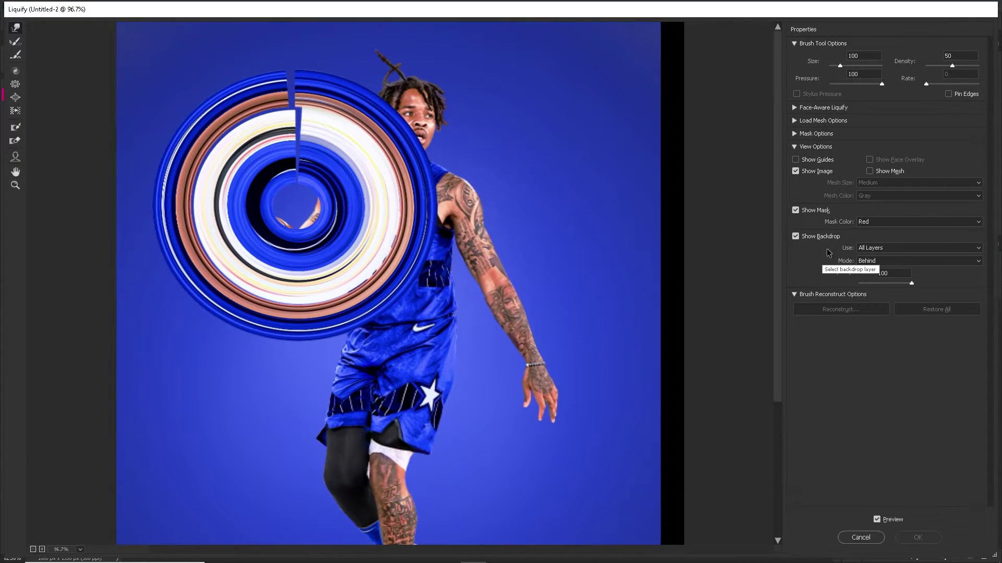
{"action": "left_click", "coordinate": [795, 236]}
{"action": "scroll", "coordinate": [234, 149], "scroll_direction": "up", "scroll_amount": 2}
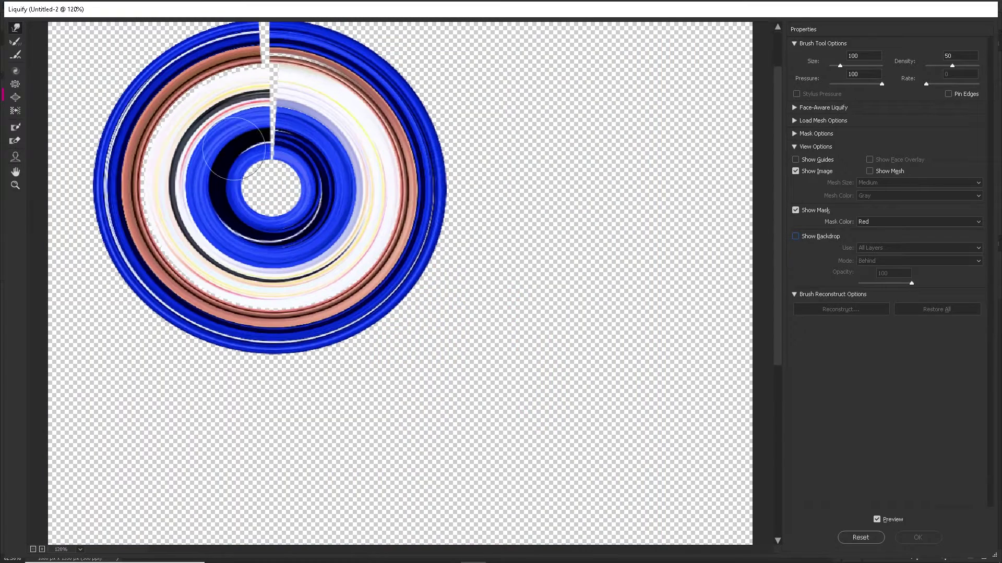
{"action": "key", "text": "bracketleft"}
{"action": "left_click_drag", "start_coordinate": [281, 149], "coordinate": [268, 144]}
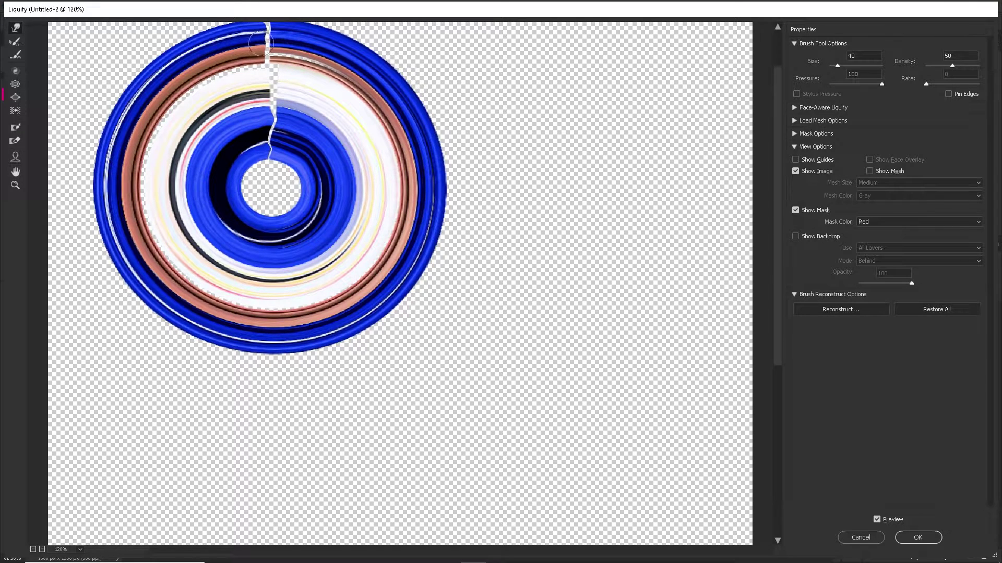
{"action": "left_click", "coordinate": [918, 537]}
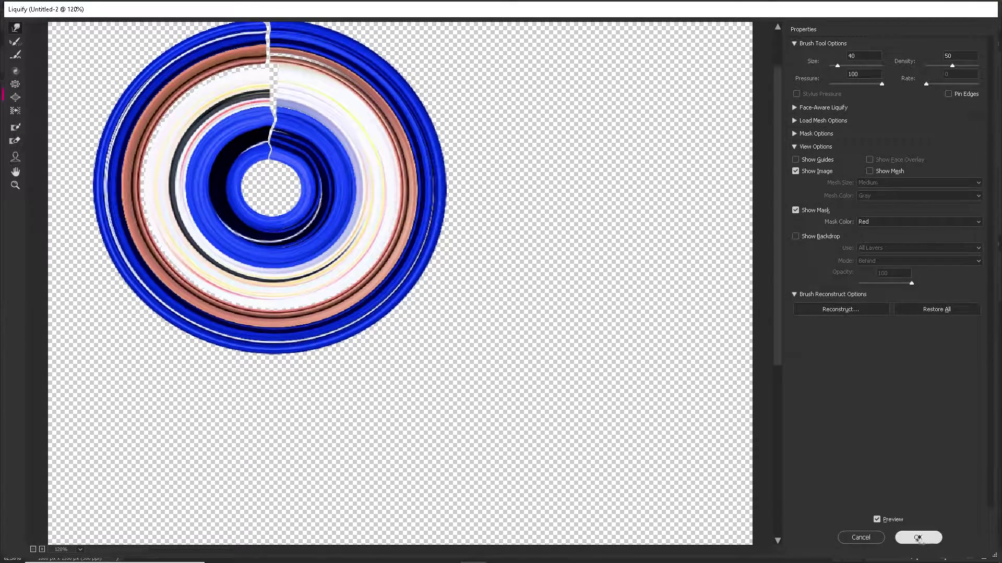
Stretch the picel ball circle slightly wider
{"action": "right_click", "coordinate": [965, 329]}
{"action": "left_click", "coordinate": [966, 329]}
{"action": "key", "text": "ctrl+t"}
{"action": "left_click_drag", "start_coordinate": [601, 187], "coordinate": [623, 188]}
{"action": "key", "text": "Return"}
Hide the method 2 skin layer and rasterize picel ball
{"action": "left_click", "coordinate": [871, 309]}
{"action": "right_click", "coordinate": [923, 326]}
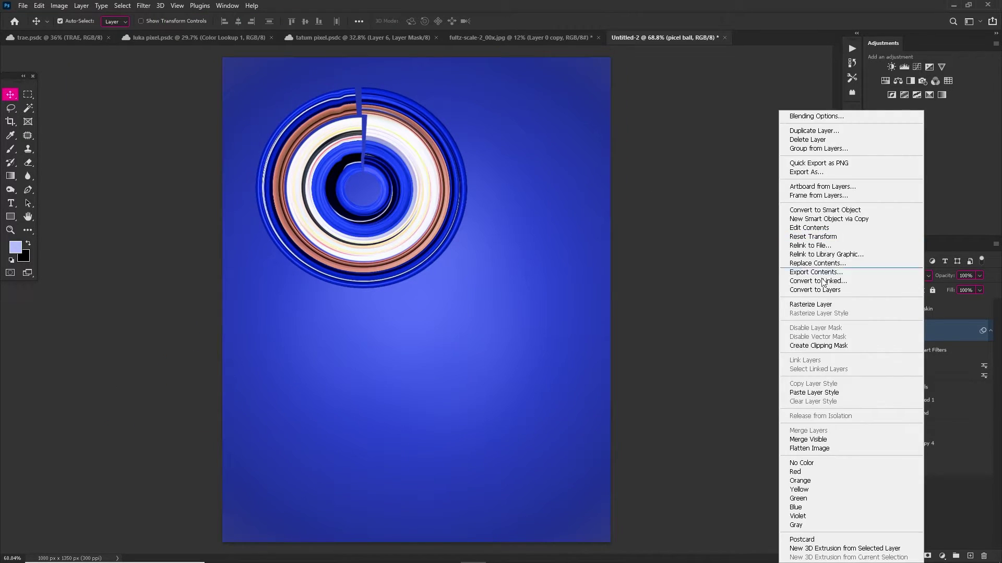
{"action": "left_click", "coordinate": [816, 304]}
Clone Stamp the inner blue and black rings of picel ball across the lower part of the vertical gap
{"action": "scroll", "coordinate": [346, 107], "scroll_direction": "up", "scroll_amount": 6}
{"action": "left_click", "coordinate": [27, 148]}
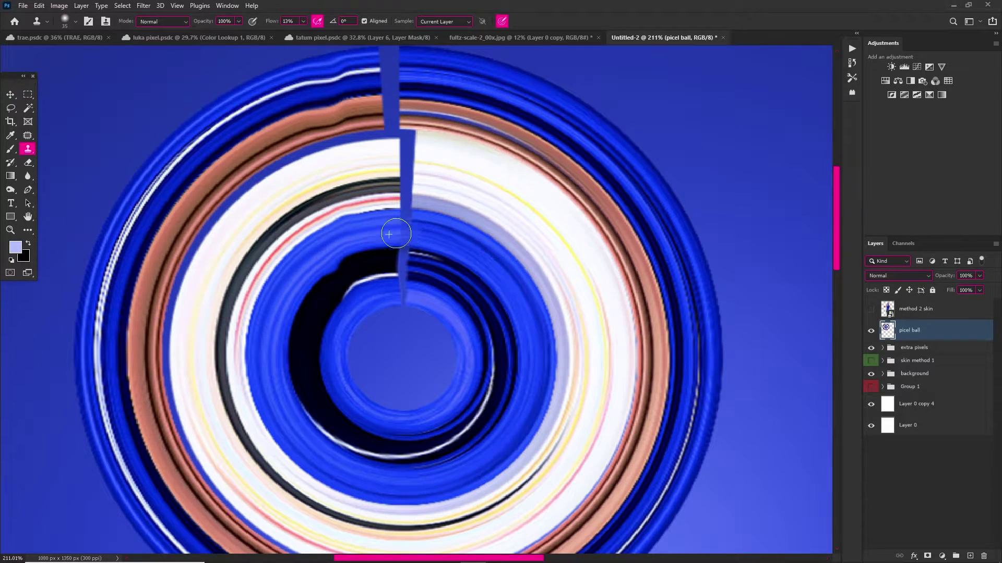
{"action": "left_click_drag", "start_coordinate": [366, 225], "coordinate": [378, 221]}
{"action": "left_click_drag", "start_coordinate": [375, 256], "coordinate": [404, 252]}
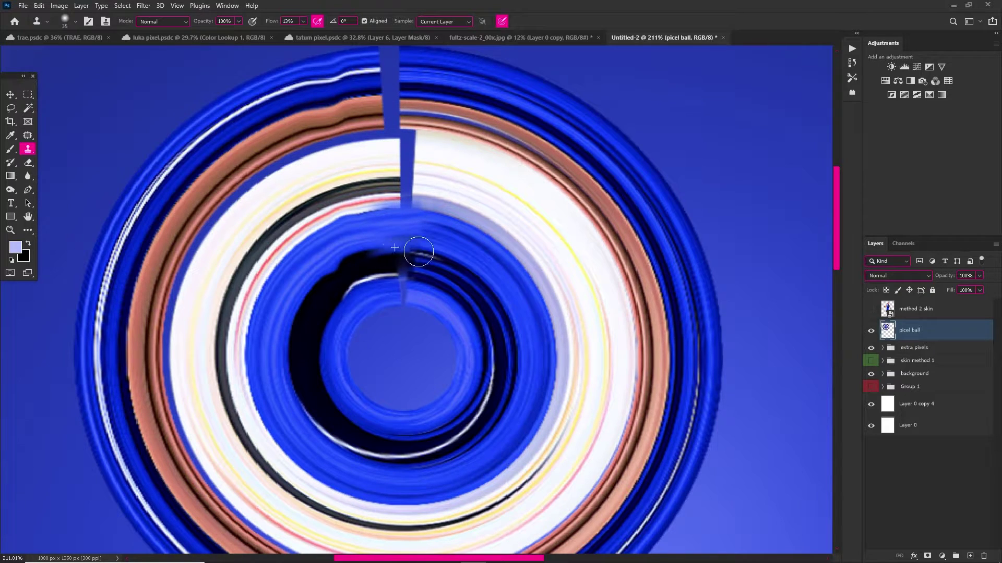
{"action": "left_click_drag", "start_coordinate": [379, 287], "coordinate": [399, 290]}
{"action": "left_click_drag", "start_coordinate": [381, 156], "coordinate": [399, 154]}
Raise the Clone Stamp flow to 100% and clone the white, black and red rings across the middle of the gap
{"action": "left_click_drag", "start_coordinate": [306, 34], "coordinate": [356, 35]}
{"action": "left_click", "coordinate": [377, 182], "text": "alt"}
{"action": "mouse_move", "coordinate": [407, 184]}
{"action": "left_mouse_down"}
{"action": "mouse_move", "coordinate": [419, 196]}
{"action": "mouse_move", "coordinate": [405, 202]}
{"action": "mouse_move", "coordinate": [466, 206]}
{"action": "left_mouse_up"}
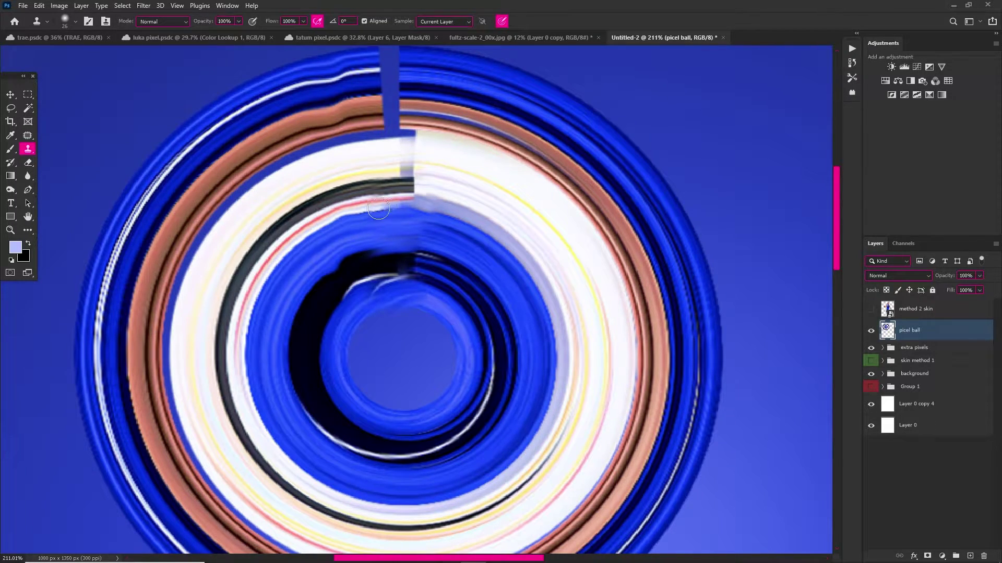
Clone the brown and outer blue rings across the upper part of the gap
{"action": "right_click", "coordinate": [11, 150]}
{"action": "left_click", "coordinate": [52, 183]}
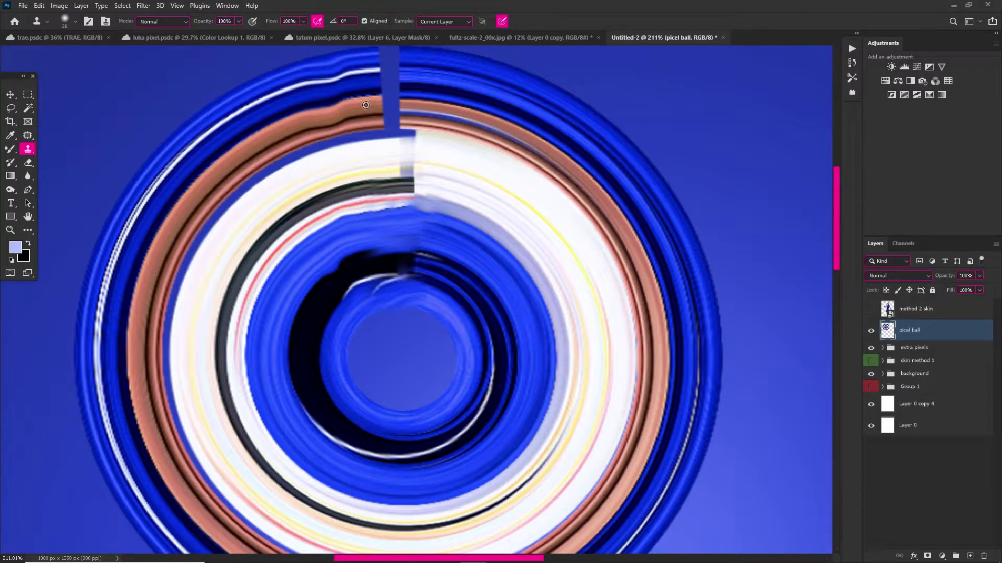
{"action": "mouse_move", "coordinate": [390, 107]}
{"action": "left_mouse_down"}
{"action": "mouse_move", "coordinate": [354, 124]}
{"action": "mouse_move", "coordinate": [400, 126]}
{"action": "mouse_move", "coordinate": [368, 90]}
{"action": "mouse_move", "coordinate": [412, 90]}
{"action": "mouse_move", "coordinate": [360, 72]}
{"action": "left_mouse_up"}
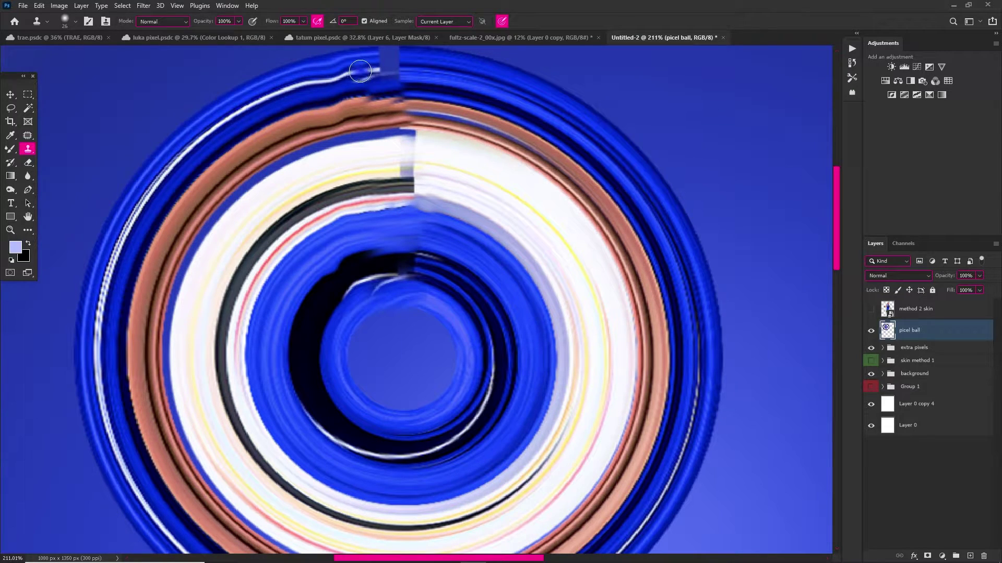
{"action": "scroll", "coordinate": [424, 51], "scroll_direction": "up", "scroll_amount": 1}
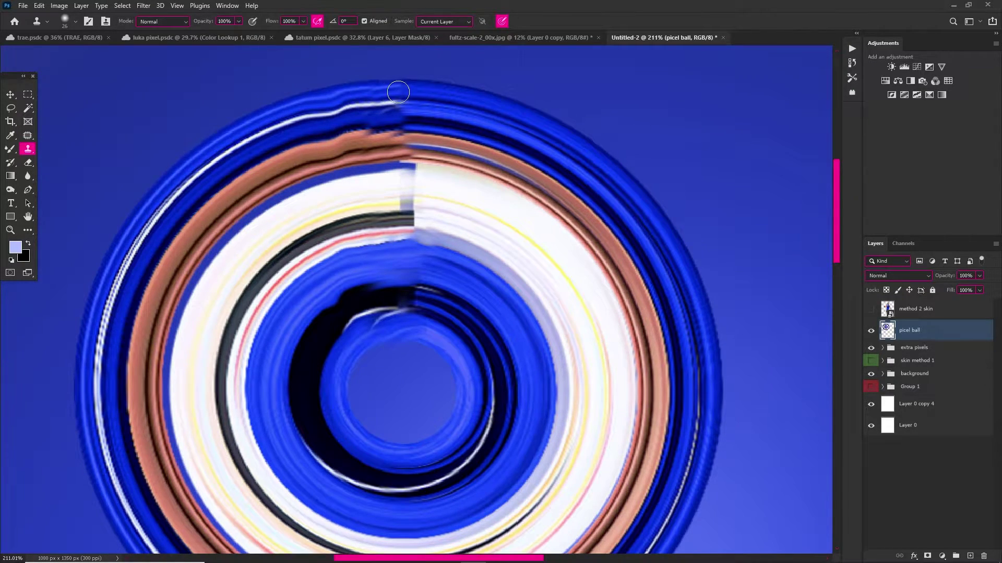
Show the method 2 skin layer again
{"action": "scroll", "coordinate": [398, 92], "scroll_direction": "down", "scroll_amount": 5}
{"action": "left_click", "coordinate": [920, 313]}
{"action": "left_click", "coordinate": [871, 309]}
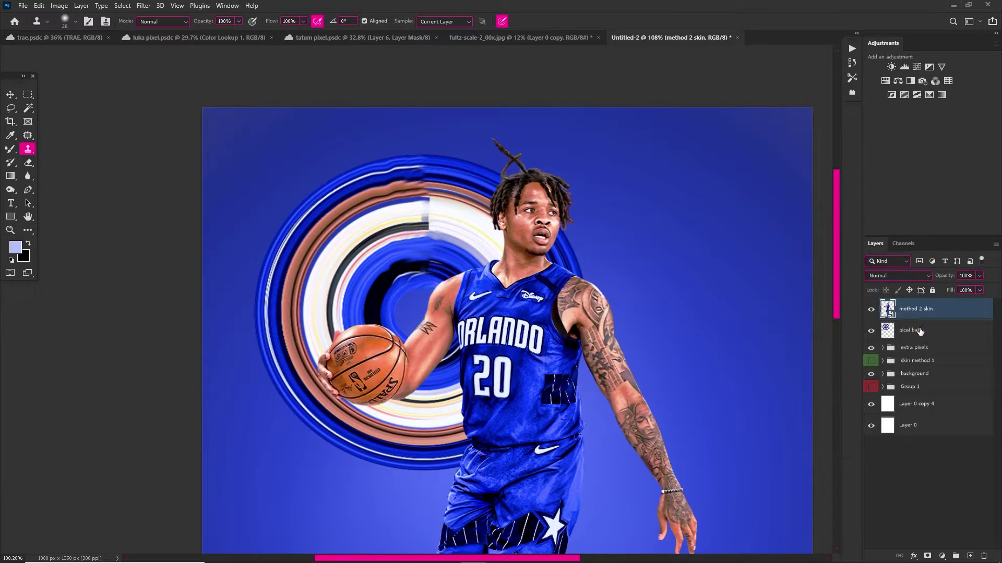
Center the picel ball circle behind the player's torso and rotate it about 13 degrees clockwise
{"action": "left_click", "coordinate": [921, 331]}
{"action": "key", "text": "ctrl+t"}
{"action": "left_click_drag", "start_coordinate": [510, 247], "coordinate": [598, 312]}
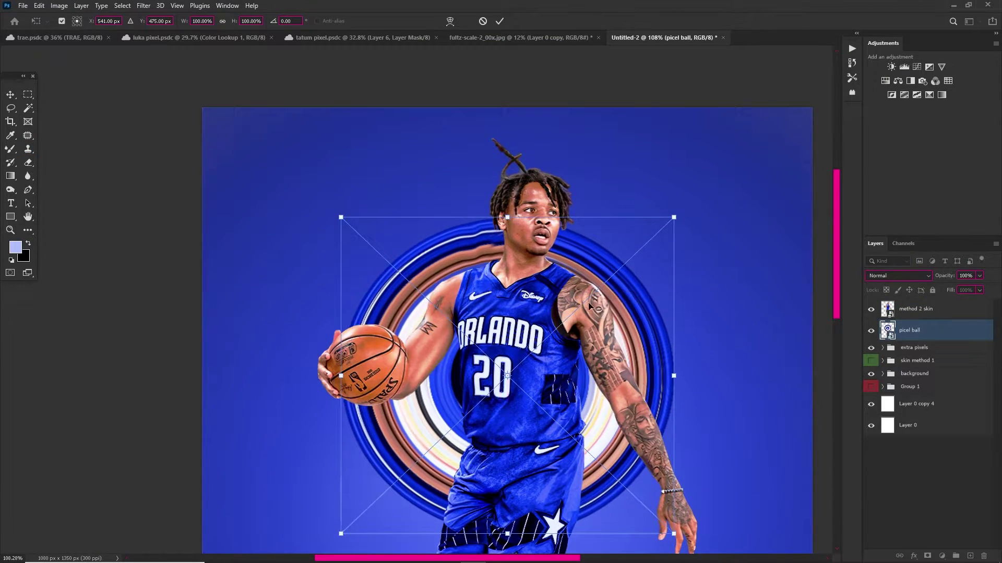
{"action": "scroll", "coordinate": [598, 312], "scroll_direction": "down", "scroll_amount": 3}
{"action": "left_click_drag", "start_coordinate": [556, 186], "coordinate": [538, 230]}
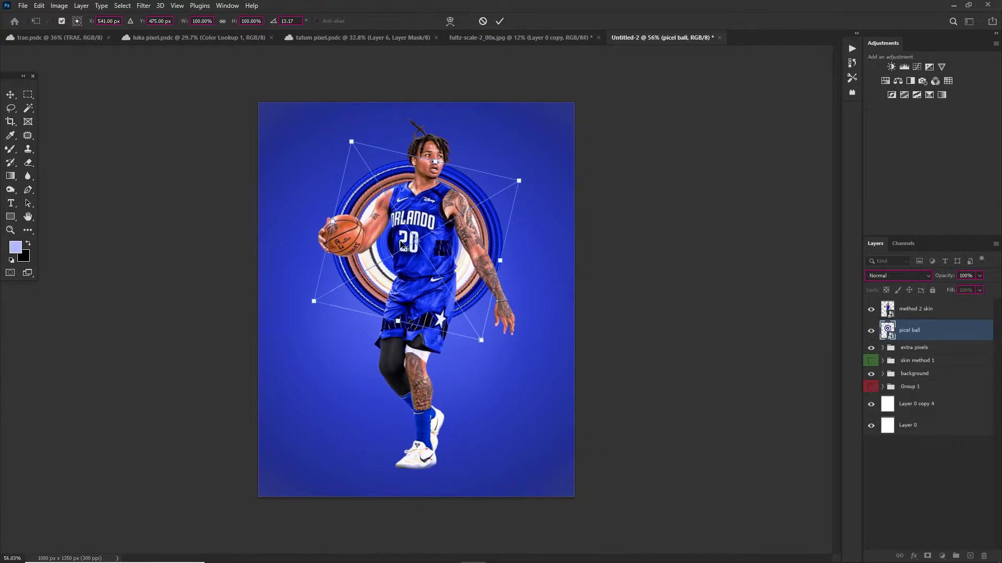
{"action": "key", "text": "Return"}
Duplicate the method 2 skin layer and apply Topaz DeNoise to the copy with the JPEG - light preset
{"action": "scroll", "coordinate": [412, 250], "scroll_direction": "up", "scroll_amount": 2}
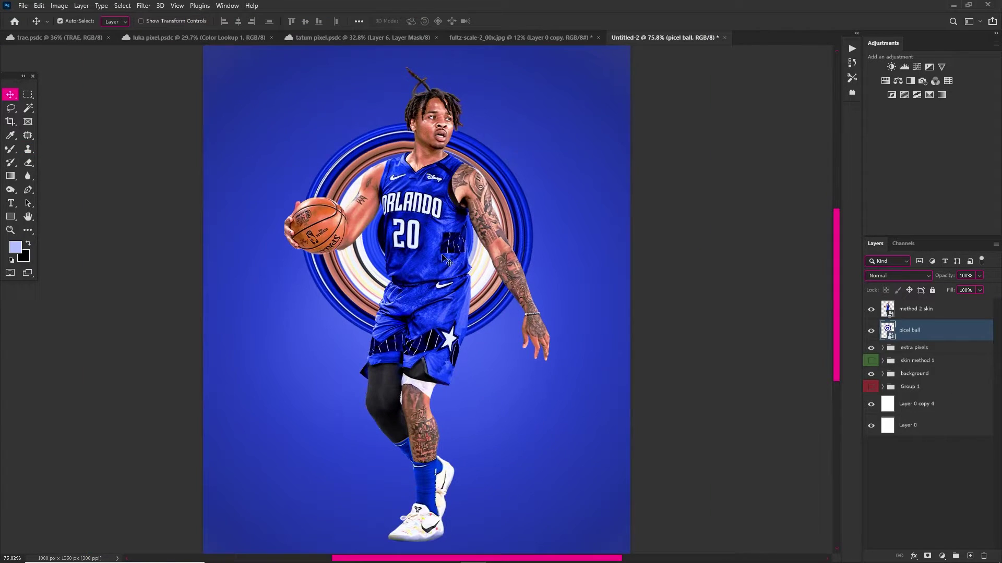
{"action": "left_click", "coordinate": [448, 257]}
{"action": "scroll", "coordinate": [448, 258], "scroll_direction": "down", "scroll_amount": 1}
{"action": "key", "text": "ctrl+j"}
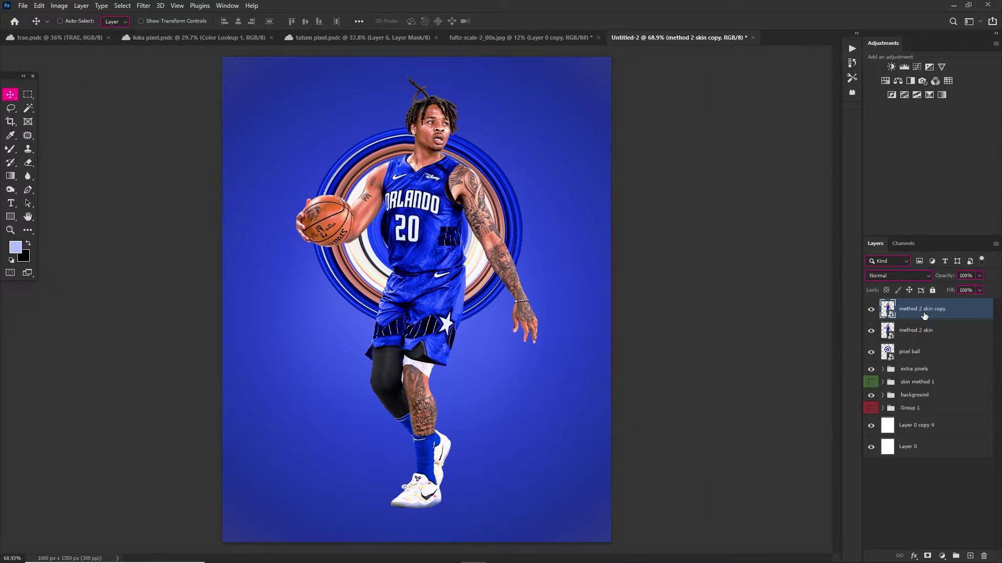
{"action": "left_click", "coordinate": [144, 6]}
{"action": "mouse_move", "coordinate": [202, 246]}
{"action": "left_click", "coordinate": [293, 244]}
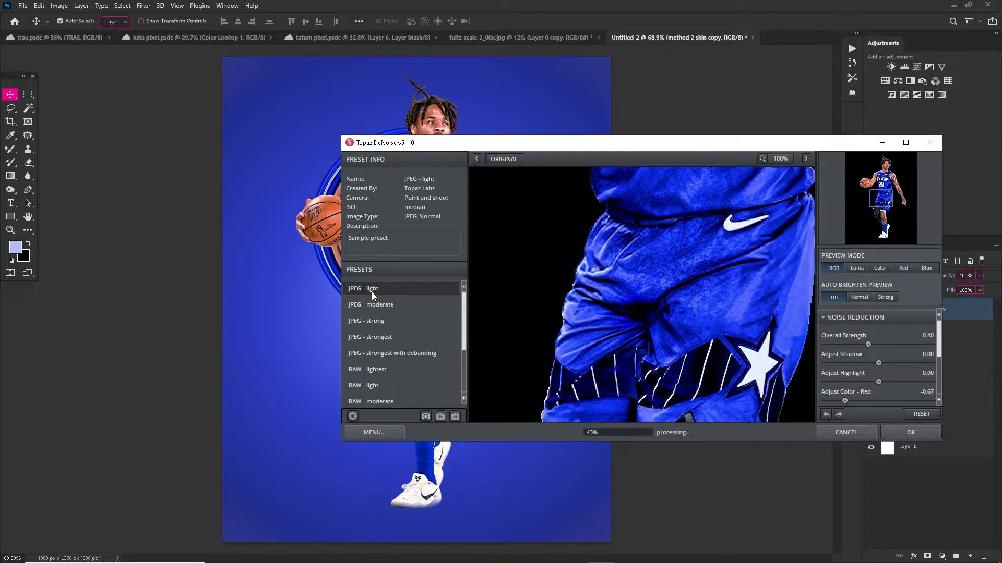
{"action": "left_click_drag", "start_coordinate": [886, 184], "coordinate": [887, 185]}
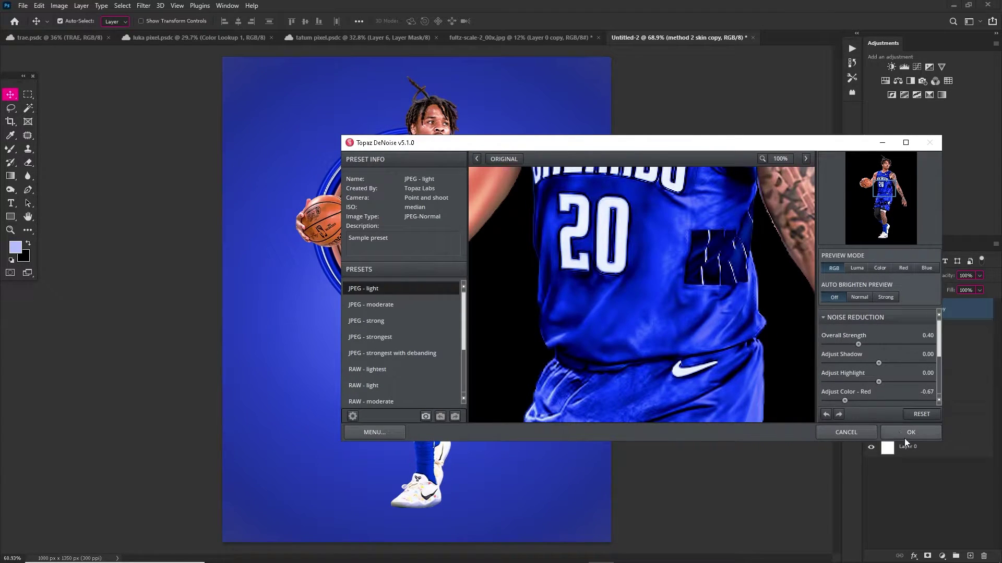
{"action": "left_click", "coordinate": [908, 437]}
Add a black mask to method 2 skin copy and brush white over the jersey and shorts to reveal the denoising
{"action": "left_click", "coordinate": [927, 556], "text": "alt"}
{"action": "key", "text": "b"}
{"action": "left_click", "coordinate": [8, 151]}
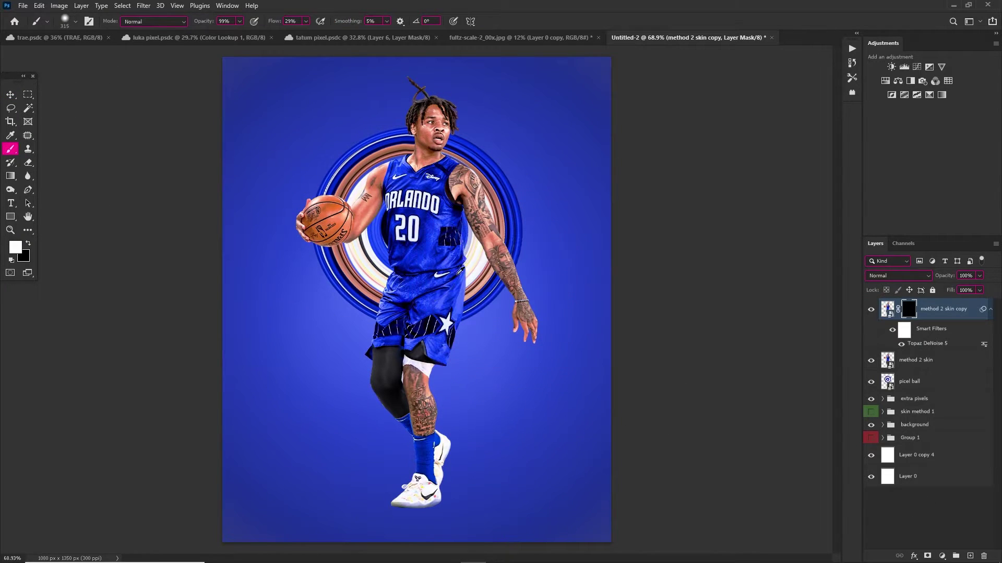
{"action": "mouse_move", "coordinate": [414, 263]}
{"action": "left_mouse_down"}
{"action": "mouse_move", "coordinate": [438, 287]}
{"action": "mouse_move", "coordinate": [407, 279]}
{"action": "left_mouse_up"}
{"action": "mouse_move", "coordinate": [418, 238]}
{"action": "left_mouse_down"}
{"action": "mouse_move", "coordinate": [404, 223]}
{"action": "mouse_move", "coordinate": [444, 331]}
{"action": "mouse_move", "coordinate": [419, 248]}
{"action": "mouse_move", "coordinate": [432, 136]}
{"action": "left_mouse_up"}
Add a layer mask to method 2 skin and set up a black brush at 100% flow to clean the player's edges
{"action": "scroll", "coordinate": [420, 222], "scroll_direction": "up", "scroll_amount": 9}
{"action": "scroll", "coordinate": [371, 100], "scroll_direction": "down", "scroll_amount": 4}
{"action": "scroll", "coordinate": [404, 348], "scroll_direction": "up", "scroll_amount": 5}
{"action": "left_click", "coordinate": [914, 360]}
{"action": "left_click", "coordinate": [927, 556]}
{"action": "key", "text": "x"}
{"action": "left_click_drag", "start_coordinate": [307, 35], "coordinate": [344, 33]}
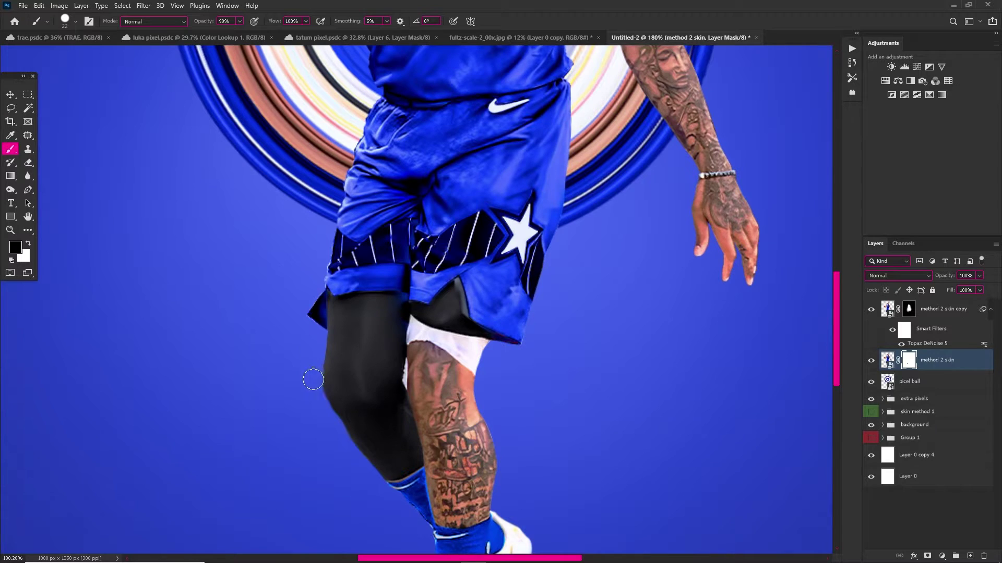
Hide the extra pixels group
{"action": "left_click", "coordinate": [871, 426]}
{"action": "left_click", "coordinate": [871, 425]}
{"action": "scroll", "coordinate": [248, 257], "scroll_direction": "down", "scroll_amount": 8}
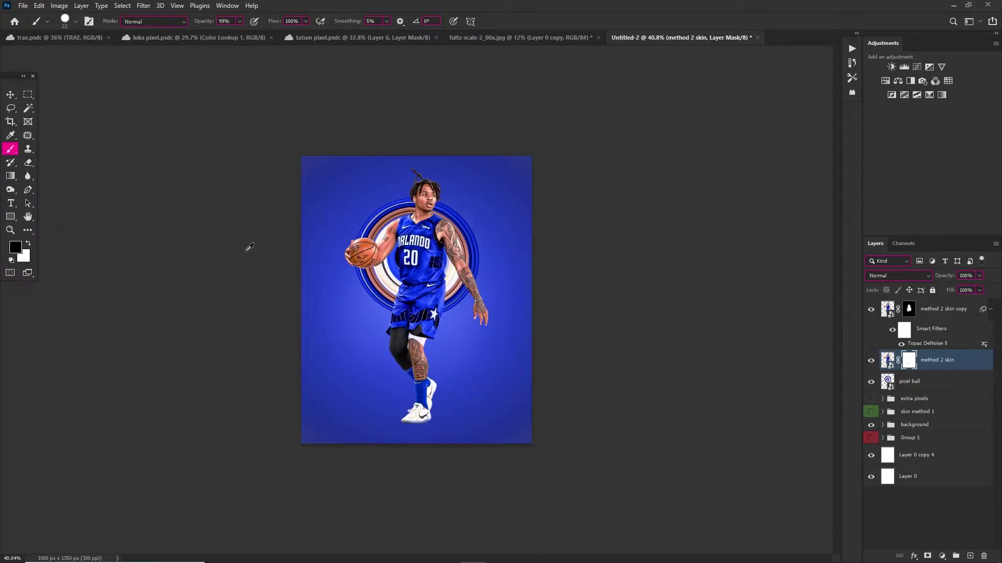
Add a new layer named "shadow ground" between picel ball and method 2 skin
{"action": "key", "text": "v"}
{"action": "scroll", "coordinate": [475, 256], "scroll_direction": "up", "scroll_amount": 1}
{"action": "left_click", "coordinate": [944, 312]}
{"action": "left_click", "coordinate": [947, 360]}
{"action": "left_click", "coordinate": [949, 382]}
{"action": "left_click", "coordinate": [970, 556]}
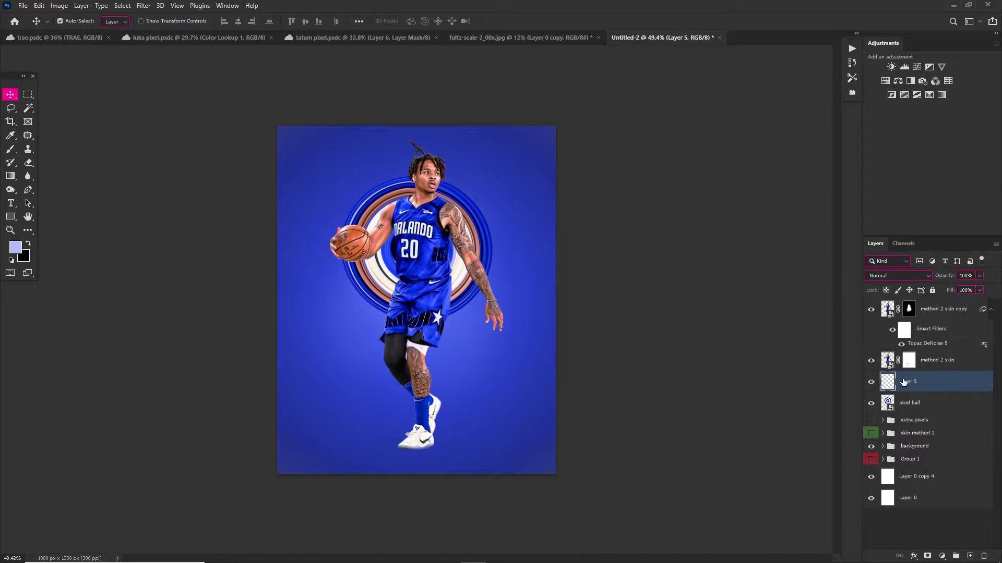
{"action": "left_click", "coordinate": [903, 380]}
{"action": "type", "text": "shadow ground"}
{"action": "key", "text": "Return"}
Draw a thin, wide elliptical selection beneath the player's shoes
{"action": "scroll", "coordinate": [459, 407], "scroll_direction": "up", "scroll_amount": 7}
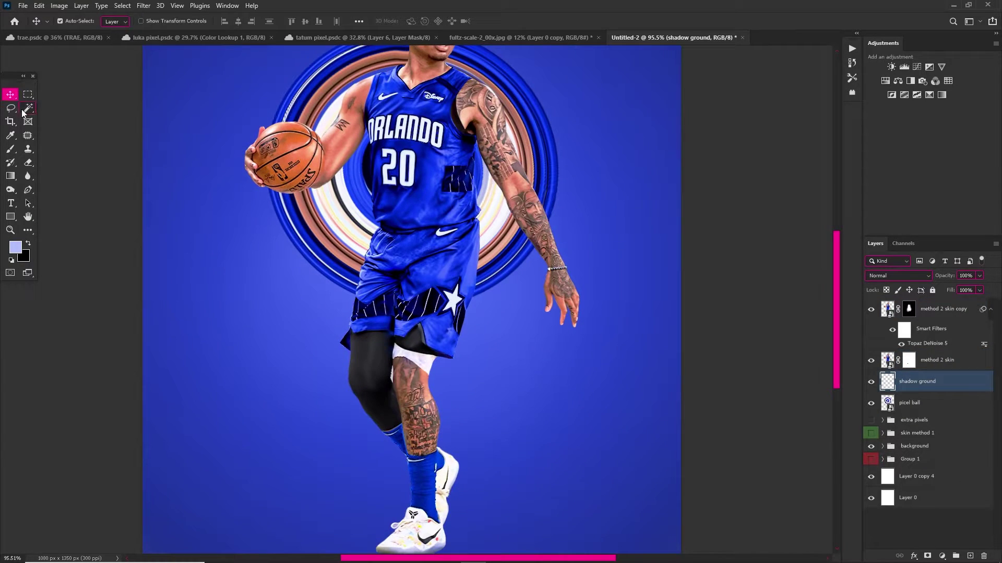
{"action": "left_click", "coordinate": [27, 94]}
{"action": "left_click", "coordinate": [92, 104]}
{"action": "scroll", "coordinate": [394, 509], "scroll_direction": "down", "scroll_amount": 4}
{"action": "mouse_move", "coordinate": [358, 497]}
{"action": "left_mouse_down"}
{"action": "mouse_move", "coordinate": [522, 504]}
{"action": "mouse_move", "coordinate": [499, 505]}
{"action": "left_mouse_up"}
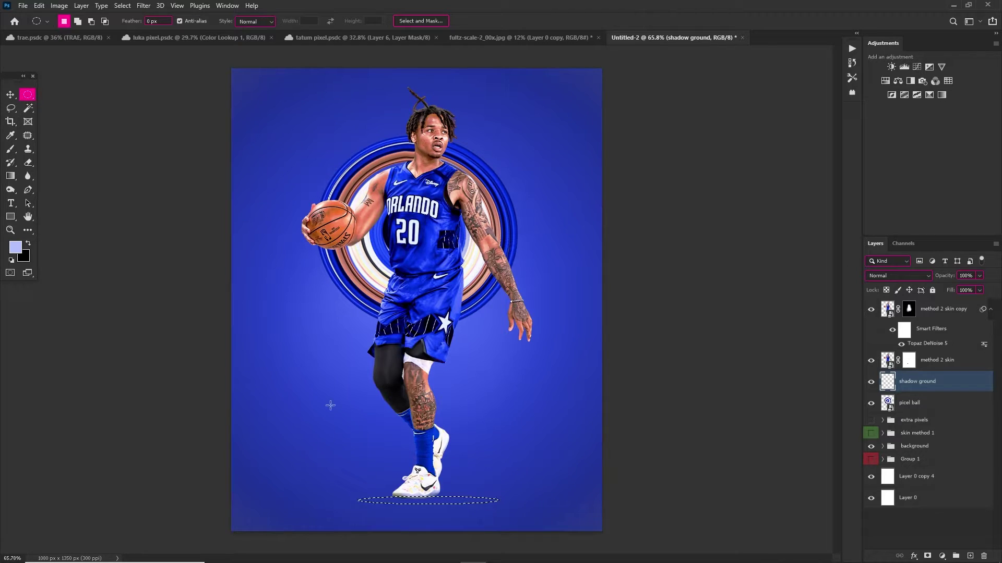
Fill the elliptical selection on shadow ground with black using the Paint Bucket
{"action": "left_click", "coordinate": [29, 243]}
{"action": "key", "text": "shift+g"}
{"action": "left_click", "coordinate": [453, 502]}
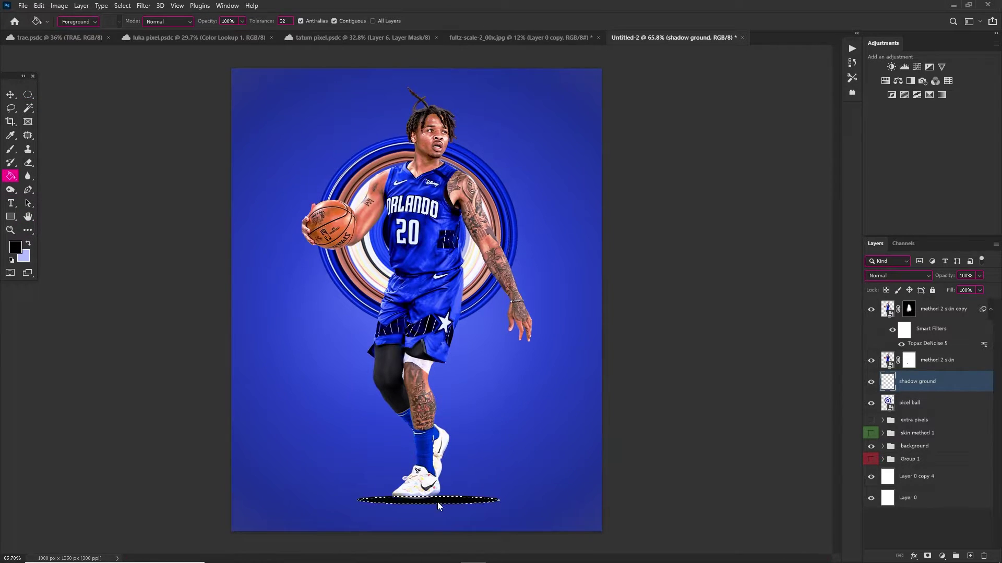
Apply a Gaussian Blur with a 9.6-pixel radius to the black ellipse on shadow ground
{"action": "scroll", "coordinate": [493, 496], "scroll_direction": "up", "scroll_amount": 3}
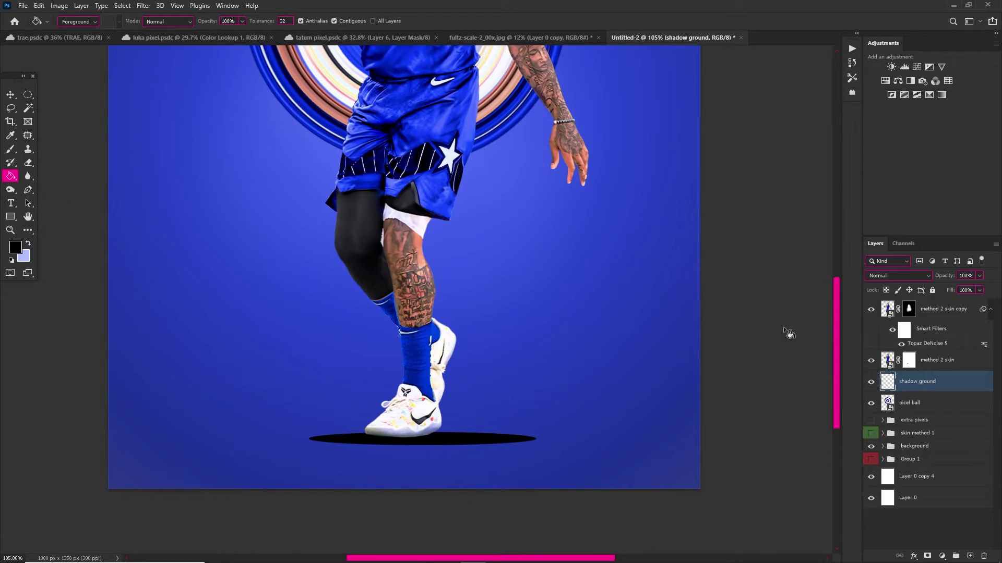
{"action": "left_click", "coordinate": [143, 5]}
{"action": "mouse_move", "coordinate": [240, 140]}
{"action": "left_click", "coordinate": [283, 148]}
{"action": "left_click", "coordinate": [143, 5]}
{"action": "left_click", "coordinate": [298, 178]}
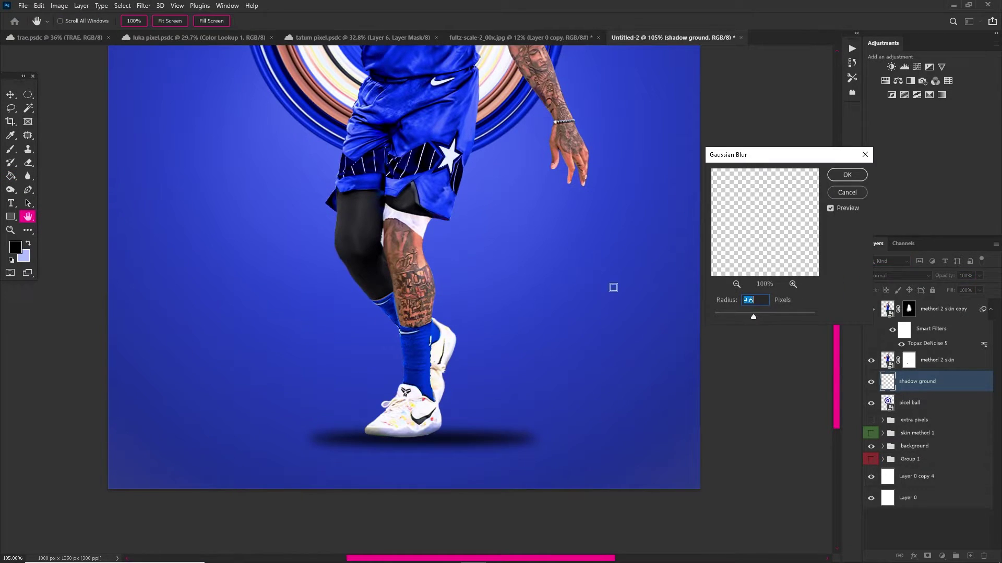
{"action": "left_click", "coordinate": [847, 176]}
Add a layer mask to shadow ground and fade the shadow with a large soft black brush at 29% flow
{"action": "left_click", "coordinate": [928, 556]}
{"action": "key", "text": "b"}
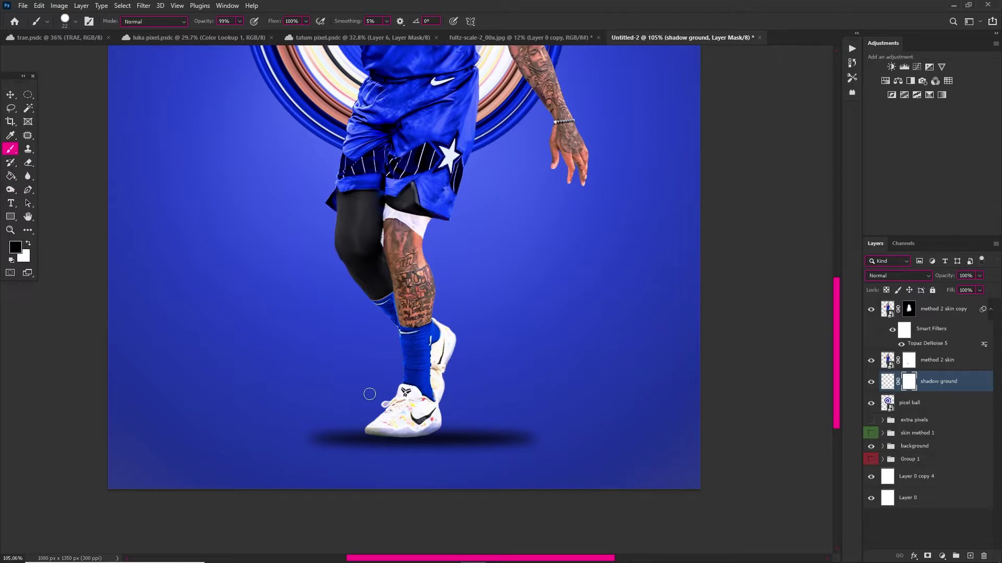
{"action": "left_click_drag", "start_coordinate": [258, 34], "coordinate": [272, 33]}
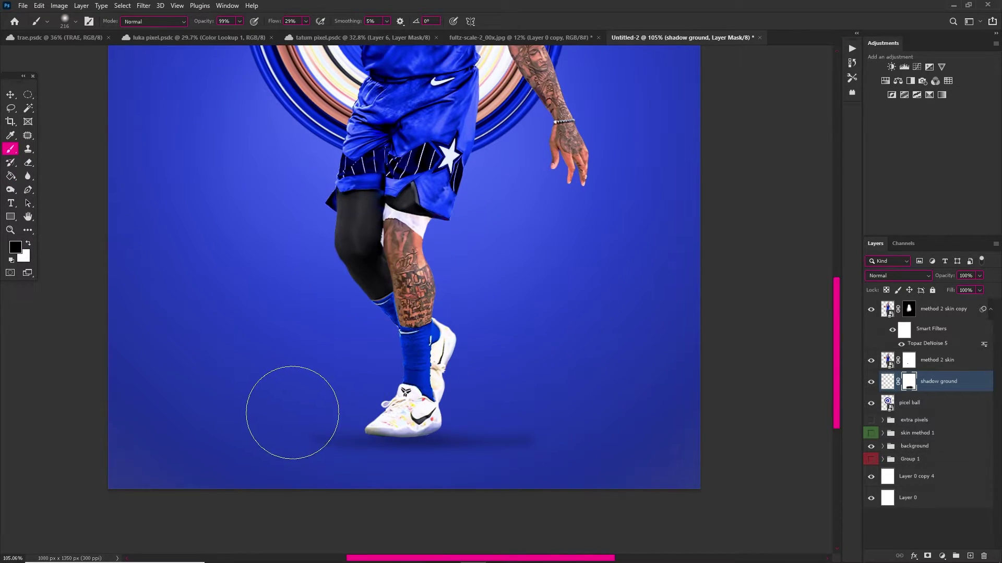
Restore the shadow directly beneath the shoes by painting its mask with a smaller soft white brush
{"action": "key", "text": "x"}
{"action": "key", "text": "bracketleft"}
{"action": "key", "text": "bracketleft"}
{"action": "key", "text": "bracketleft"}
{"action": "key", "text": "bracketleft"}
{"action": "left_click_drag", "start_coordinate": [405, 436], "coordinate": [422, 437]}
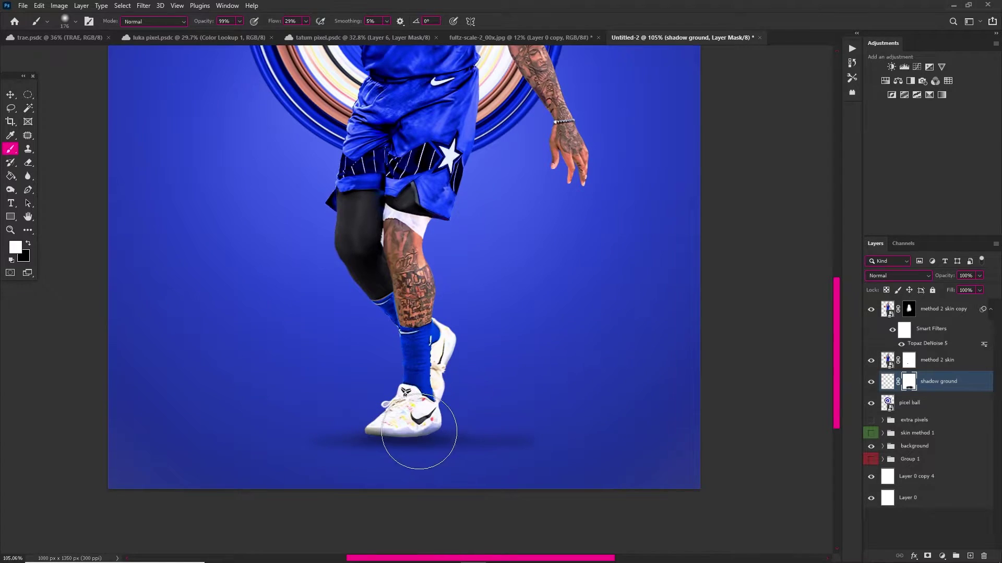
Adjust the shadow on shadow ground beneath the player's shoes with Free Transform
{"action": "scroll", "coordinate": [423, 437], "scroll_direction": "down", "scroll_amount": 6}
{"action": "left_click", "coordinate": [888, 381]}
{"action": "scroll", "coordinate": [418, 361], "scroll_direction": "up", "scroll_amount": 4}
{"action": "scroll", "coordinate": [431, 459], "scroll_direction": "down", "scroll_amount": 1}
{"action": "key", "text": "ctrl+t"}
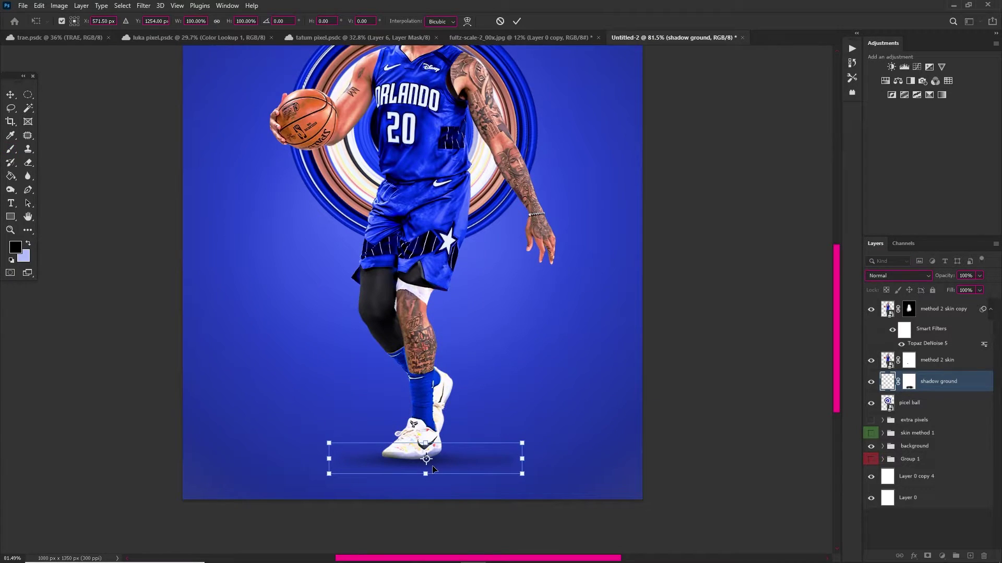
{"action": "key", "text": "Return"}
{"action": "key", "text": "b"}
{"action": "scroll", "coordinate": [432, 468], "scroll_direction": "down", "scroll_amount": 2}
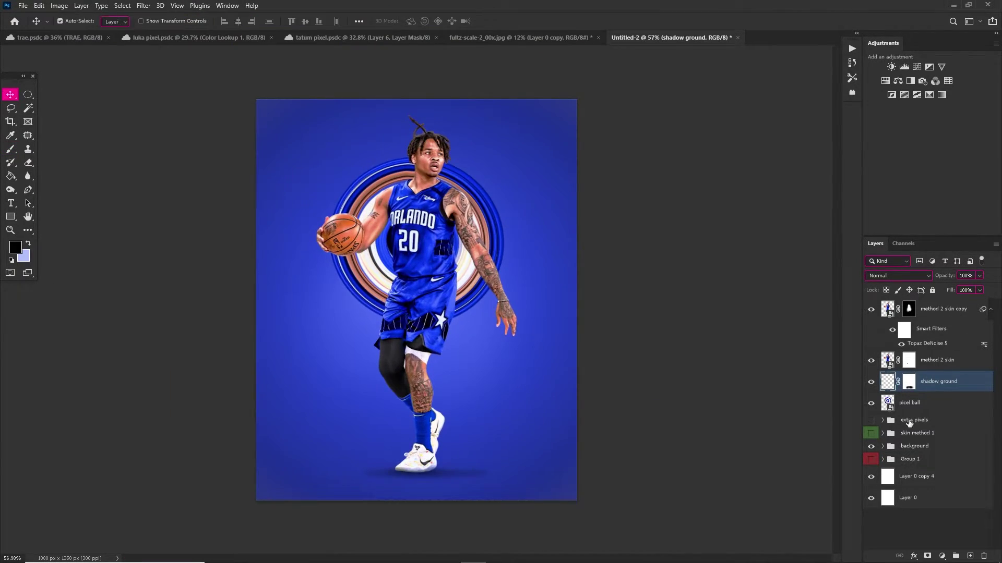
Add a new layer above method 2 skin copy, fill it with white and set its blend mode to Linear Dodge (Add)
{"action": "left_click", "coordinate": [942, 309]}
{"action": "left_click", "coordinate": [970, 556]}
{"action": "left_click", "coordinate": [10, 176]}
{"action": "left_click", "coordinate": [294, 178]}
{"action": "left_click", "coordinate": [898, 275]}
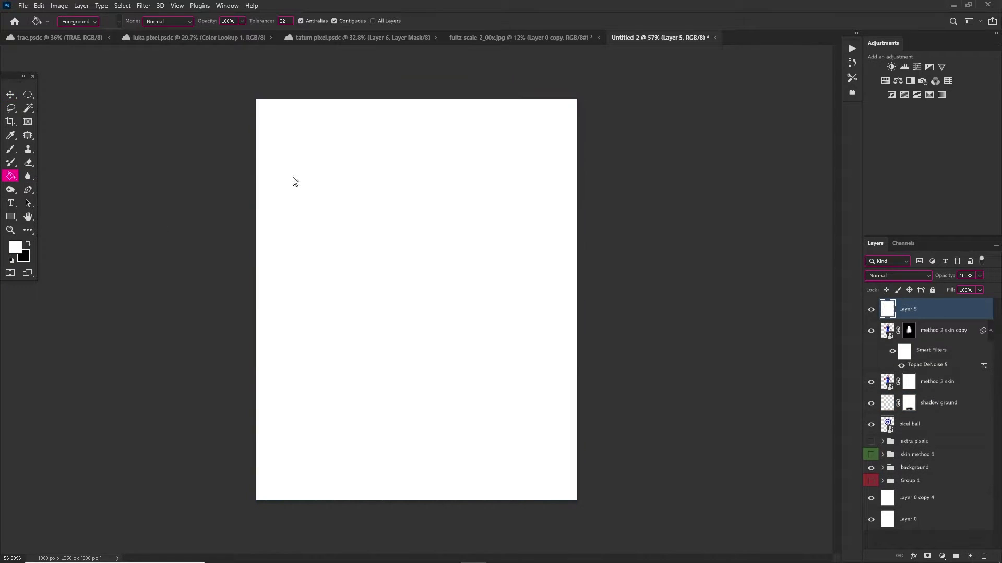
{"action": "left_click", "coordinate": [908, 380]}
Mask Layer 5 with a black-to-white linear gradient that keeps the glow at the poster's left edge, refining it with a large soft black brush
{"action": "left_click", "coordinate": [927, 556]}
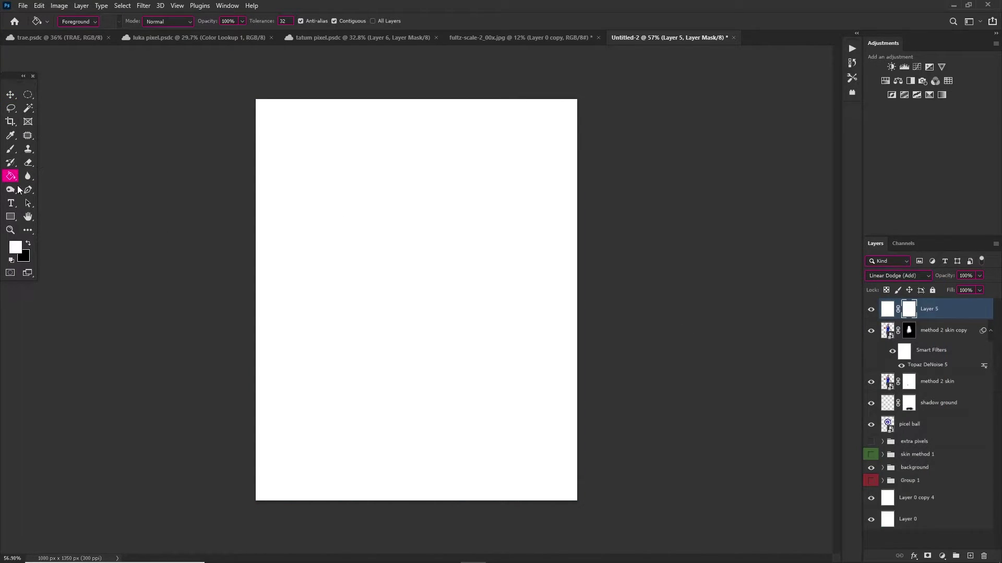
{"action": "right_click", "coordinate": [11, 176]}
{"action": "left_click", "coordinate": [53, 178]}
{"action": "left_click_drag", "start_coordinate": [442, 276], "coordinate": [282, 274]}
{"action": "key", "text": "ctrl+z"}
{"action": "key", "text": "x"}
{"action": "left_click_drag", "start_coordinate": [493, 277], "coordinate": [51, 259]}
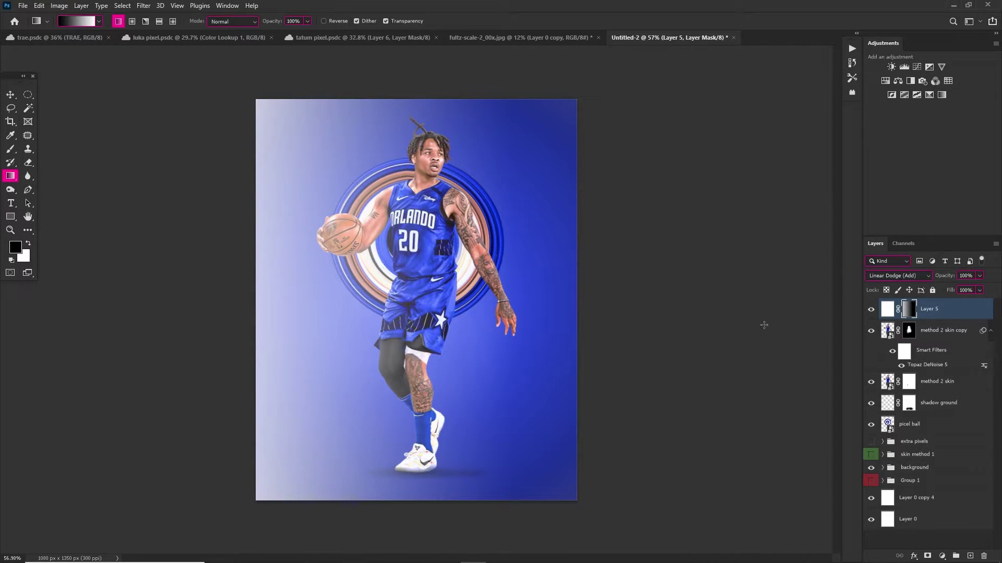
{"action": "key", "text": "b"}
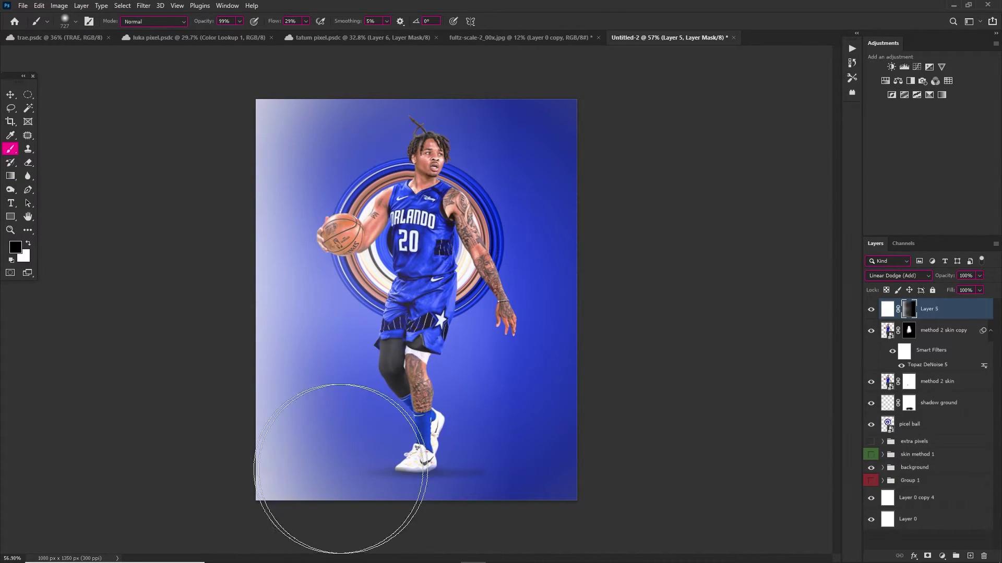
{"action": "key", "text": "x"}
Add a new layer on top and enable Shape Dynamics, Scattering and Transfer for the soft white brush
{"action": "left_click", "coordinate": [969, 557]}
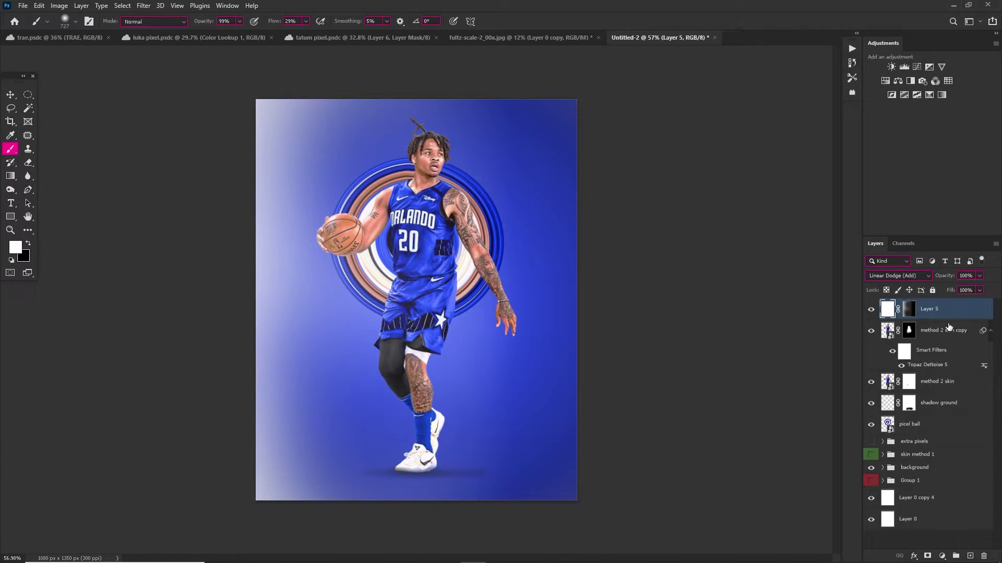
{"action": "left_click", "coordinate": [88, 21]}
{"action": "left_click", "coordinate": [224, 244]}
{"action": "left_click", "coordinate": [275, 242]}
{"action": "left_click", "coordinate": [226, 288]}
{"action": "left_click_drag", "start_coordinate": [289, 270], "coordinate": [329, 272]}
{"action": "left_click", "coordinate": [238, 299]}
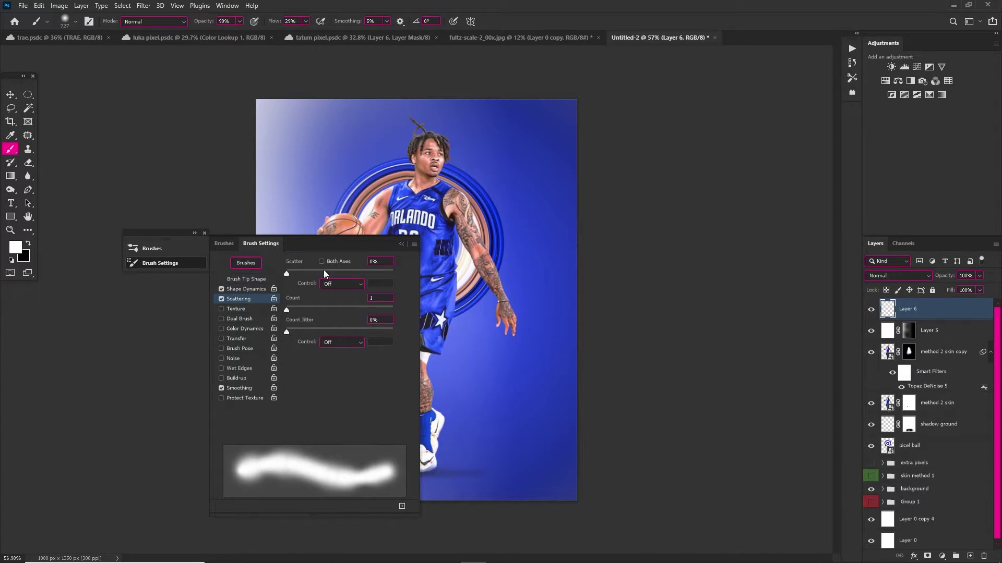
{"action": "left_click", "coordinate": [236, 339]}
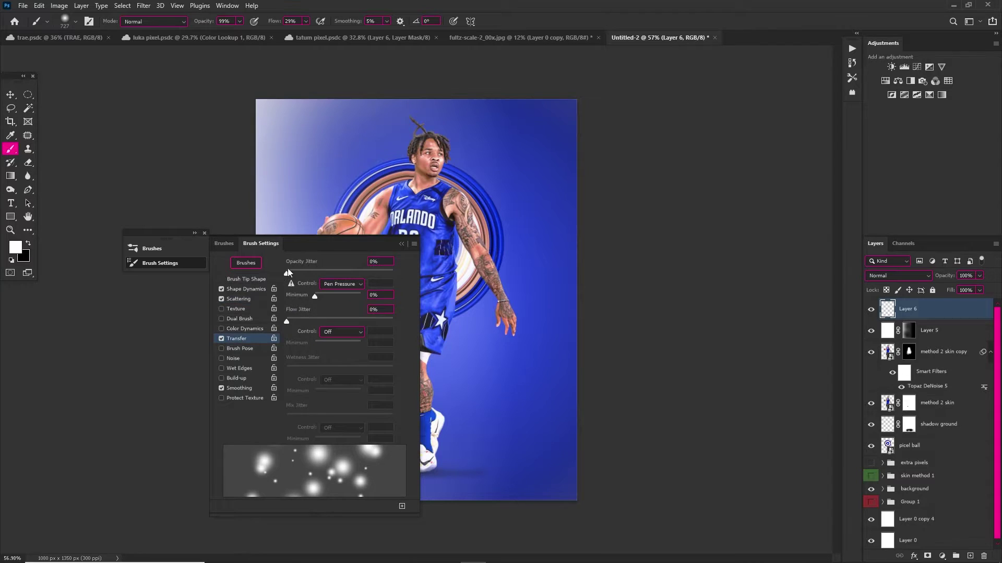
{"action": "left_click", "coordinate": [401, 244]}
Paint scattered soft white light dots around the ball side of the player on Layer 6
{"action": "left_click", "coordinate": [329, 182]}
{"action": "key", "text": "ctrl+z"}
{"action": "mouse_move", "coordinate": [329, 181]}
{"action": "left_mouse_down"}
{"action": "mouse_move", "coordinate": [255, 170]}
{"action": "mouse_move", "coordinate": [318, 321]}
{"action": "left_mouse_up"}
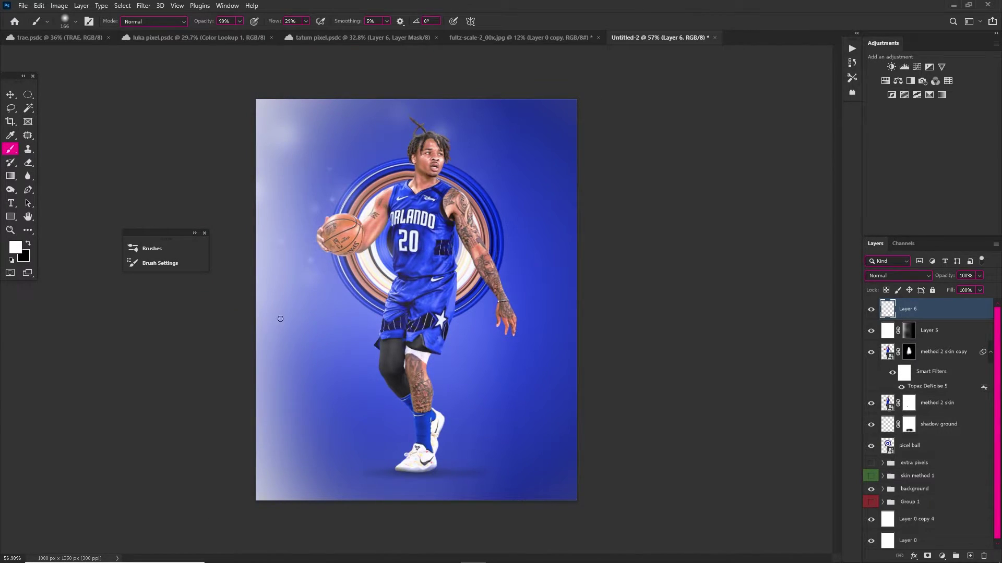
Turn off the brush's Shape Dynamics, Scattering and Transfer, and reduce the lower-left glow by painting black on Layer 5's mask
{"action": "left_click", "coordinate": [906, 334]}
{"action": "key", "text": "x"}
{"action": "left_click_drag", "start_coordinate": [319, 371], "coordinate": [354, 371]}
{"action": "left_click", "coordinate": [159, 263]}
{"action": "left_click", "coordinate": [221, 289]}
{"action": "left_click", "coordinate": [221, 299]}
{"action": "left_click", "coordinate": [222, 337]}
{"action": "left_click", "coordinate": [399, 244]}
{"action": "mouse_move", "coordinate": [298, 469]}
{"action": "left_mouse_down"}
{"action": "mouse_move", "coordinate": [331, 439]}
{"action": "mouse_move", "coordinate": [324, 449]}
{"action": "left_mouse_up"}
Combine the method 2 skin copy and method 2 skin layers into a single player layer
{"action": "key", "text": "v"}
{"action": "left_click", "coordinate": [477, 245]}
{"action": "left_click", "coordinate": [931, 353]}
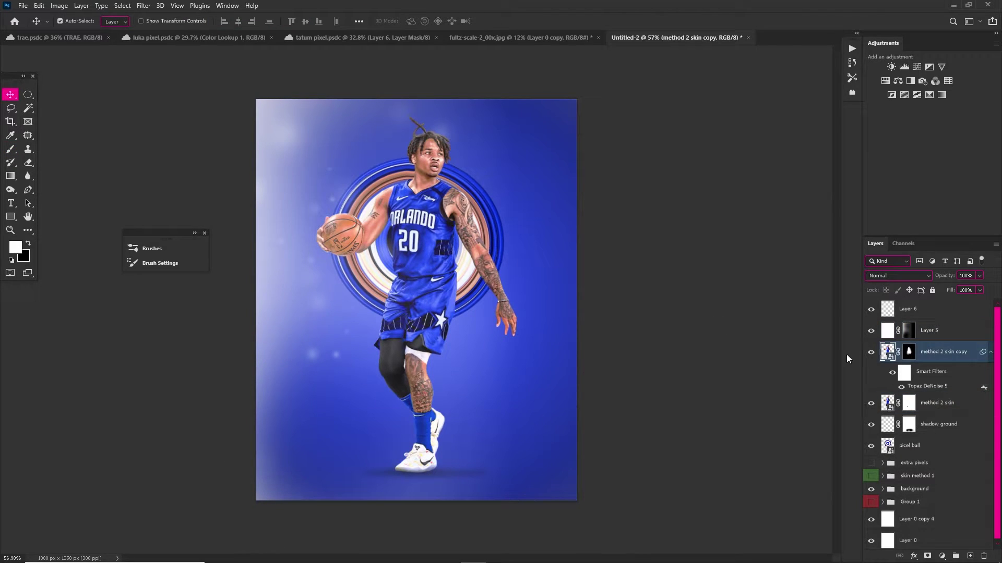
{"action": "scroll", "coordinate": [521, 346], "scroll_direction": "up", "scroll_amount": 2}
{"action": "key", "text": "alt+bracketleft"}
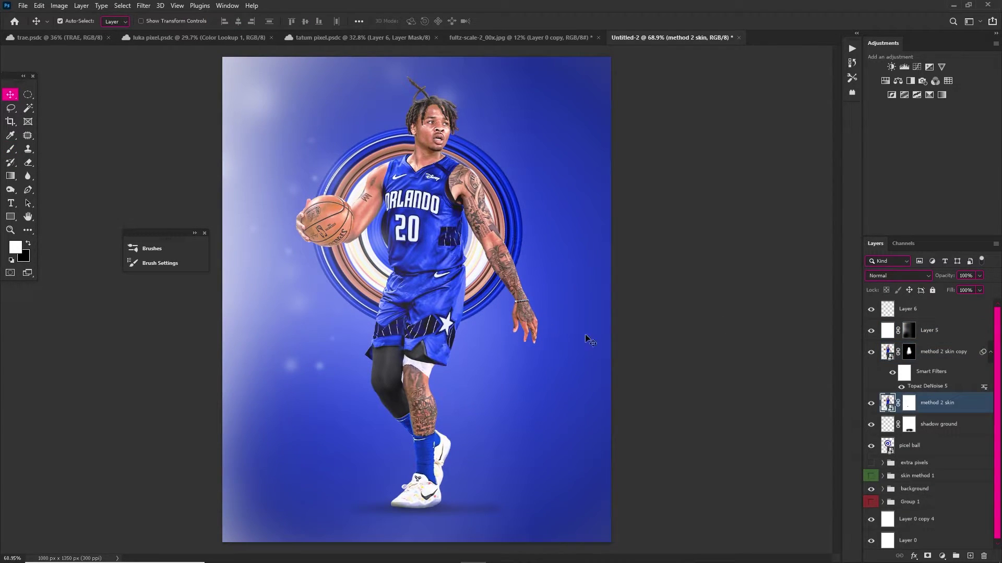
{"action": "left_click", "coordinate": [870, 404]}
{"action": "left_click", "coordinate": [931, 354]}
{"action": "left_click", "coordinate": [937, 404], "text": "shift"}
{"action": "key", "text": "ctrl+e"}
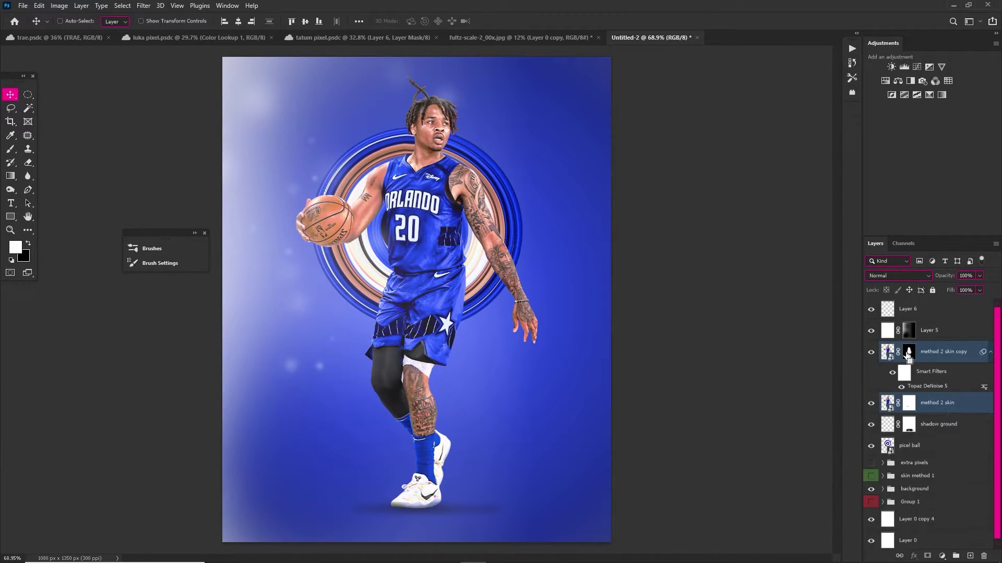
Add an Exposure adjustment clipped to the player layer and raise its exposure to +3.44
{"action": "left_click", "coordinate": [942, 557]}
{"action": "left_click", "coordinate": [942, 432]}
{"action": "key", "text": "ctrl+alt+g"}
{"action": "left_click_drag", "start_coordinate": [622, 212], "coordinate": [654, 211]}
Limit Exposure 1 to the player's brighter tones by raising the black slider for Underlying Layer in Blend If
{"action": "right_click", "coordinate": [899, 354]}
{"action": "left_click", "coordinate": [905, 359]}
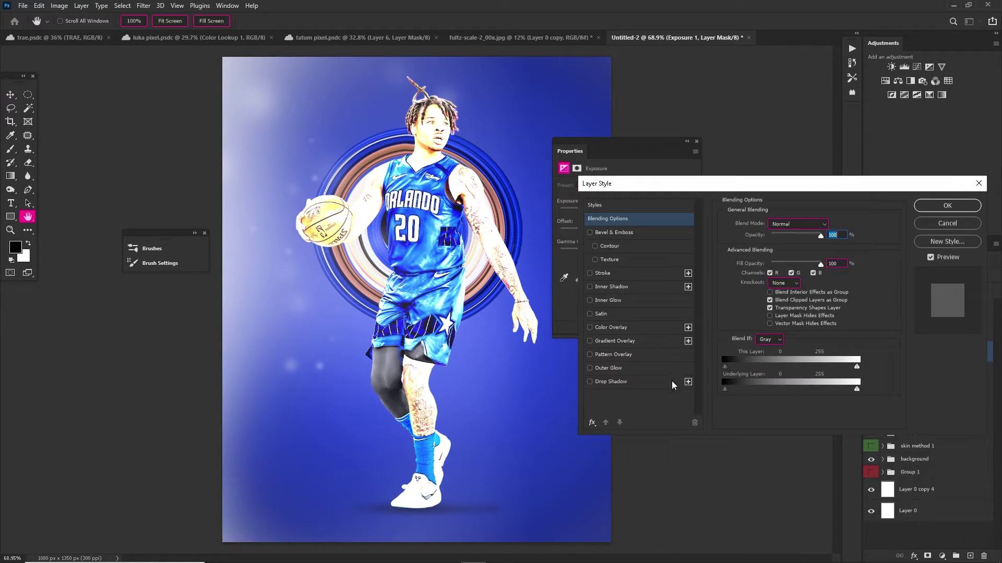
{"action": "left_click_drag", "start_coordinate": [724, 389], "coordinate": [803, 390]}
{"action": "left_click", "coordinate": [947, 206]}
{"action": "key", "text": "v"}
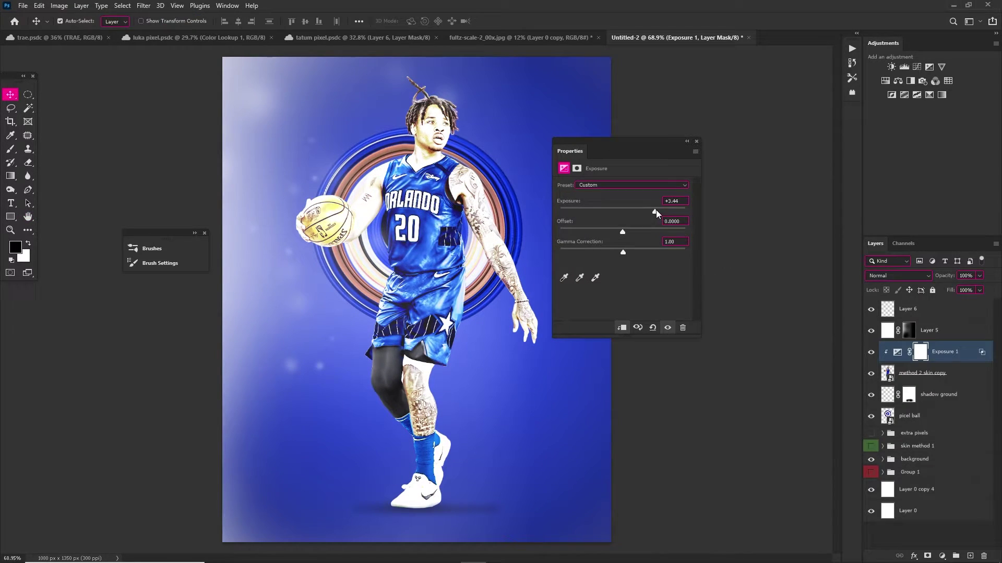
Invert the Exposure 1 mask to black and set up a soft white brush at 100% flow
{"action": "left_click", "coordinate": [696, 142]}
{"action": "key", "text": "ctrl+i"}
{"action": "key", "text": "b"}
{"action": "key", "text": "x"}
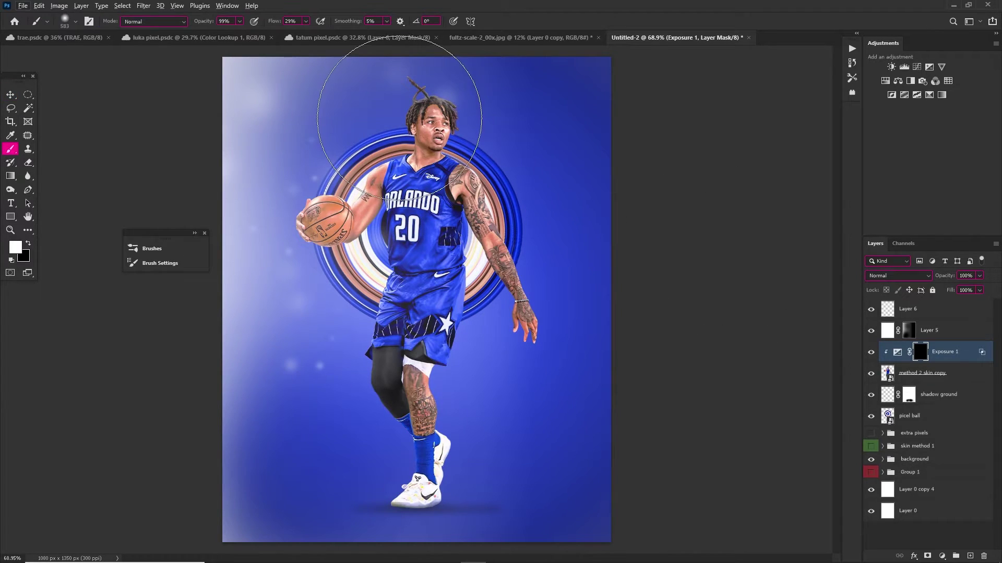
{"action": "scroll", "coordinate": [370, 128], "scroll_direction": "up", "scroll_amount": 7}
{"action": "left_click", "coordinate": [305, 22]}
{"action": "left_click_drag", "start_coordinate": [306, 33], "coordinate": [344, 33]}
Paint fine highlights along the edge of the ball-holding arm and the neck on the Exposure 1 mask
{"action": "left_click_drag", "start_coordinate": [365, 210], "coordinate": [295, 205]}
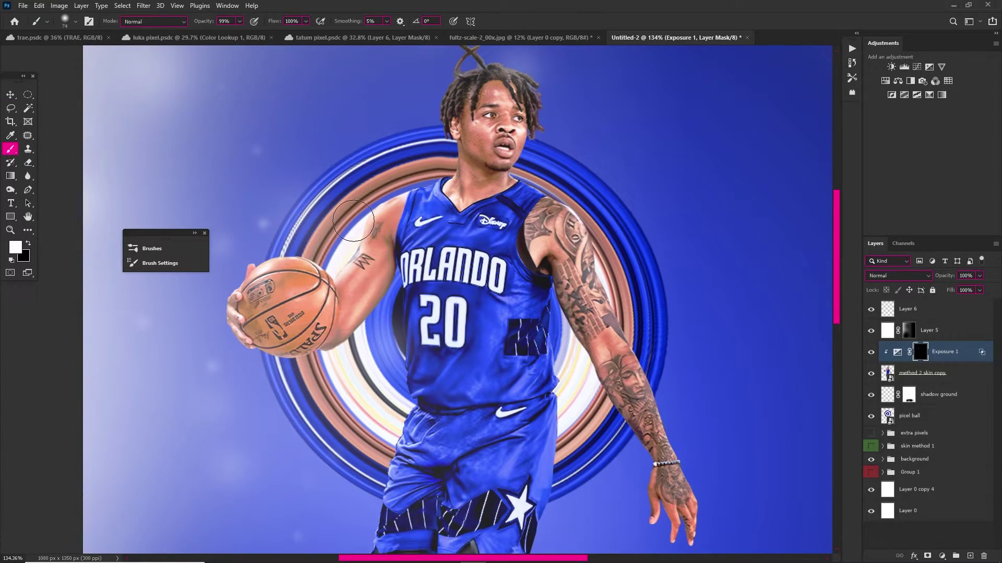
{"action": "key", "text": "bracketleft"}
{"action": "key", "text": "bracketleft"}
{"action": "key", "text": "bracketleft"}
{"action": "key", "text": "bracketleft"}
{"action": "key", "text": "bracketleft"}
{"action": "scroll", "coordinate": [463, 169], "scroll_direction": "up", "scroll_amount": 2}
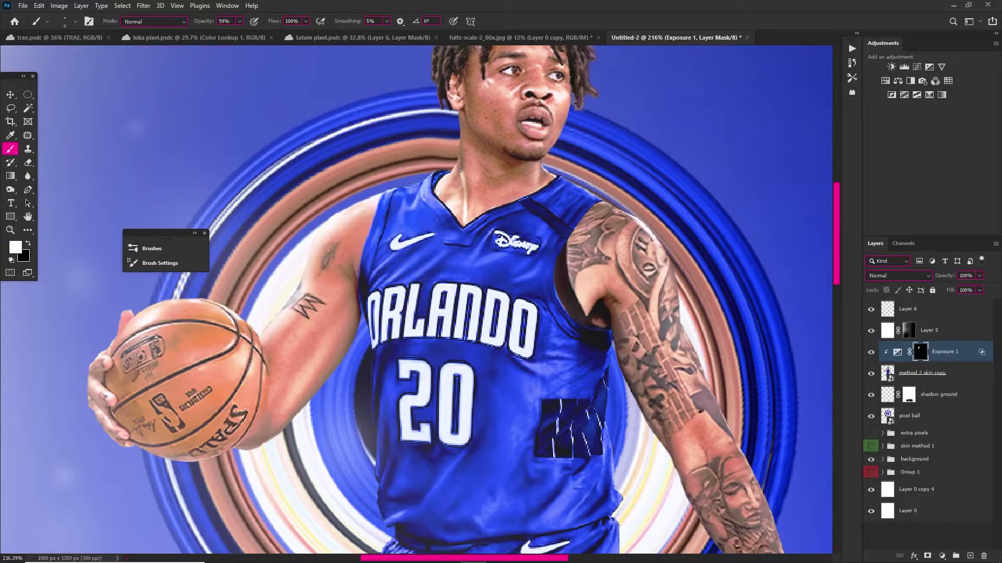
Brighten the ball-side edge of the jersey and arm with a larger soft white brush on the Exposure 1 mask
{"action": "scroll", "coordinate": [423, 91], "scroll_direction": "down", "scroll_amount": 5}
{"action": "scroll", "coordinate": [408, 115], "scroll_direction": "up", "scroll_amount": 4}
{"action": "key", "text": "bracketright"}
{"action": "key", "text": "bracketright"}
{"action": "key", "text": "bracketright"}
{"action": "key", "text": "bracketright"}
{"action": "key", "text": "bracketright"}
{"action": "key", "text": "bracketright"}
{"action": "key", "text": "bracketright"}
{"action": "key", "text": "bracketright"}
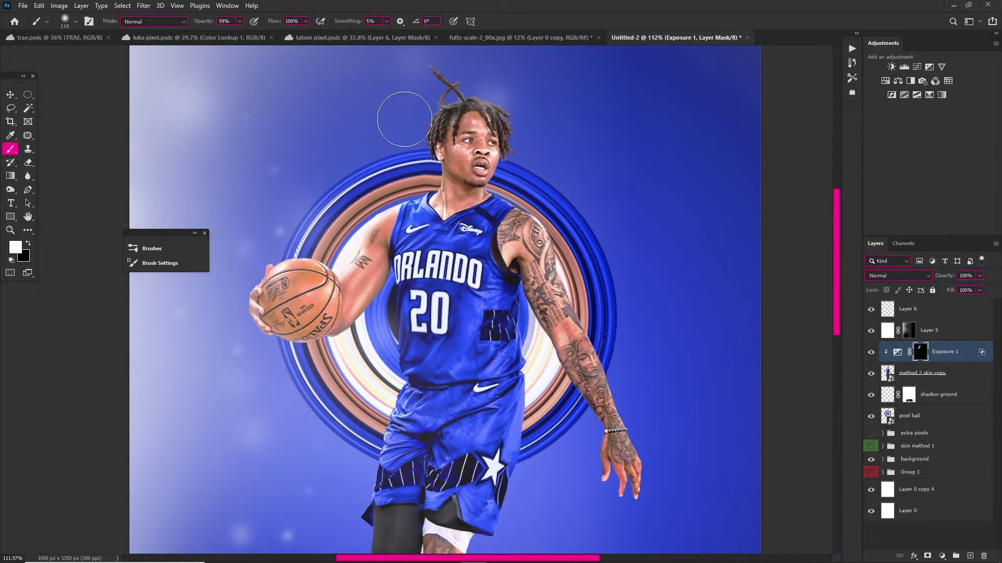
{"action": "left_click_drag", "start_coordinate": [412, 261], "coordinate": [379, 336]}
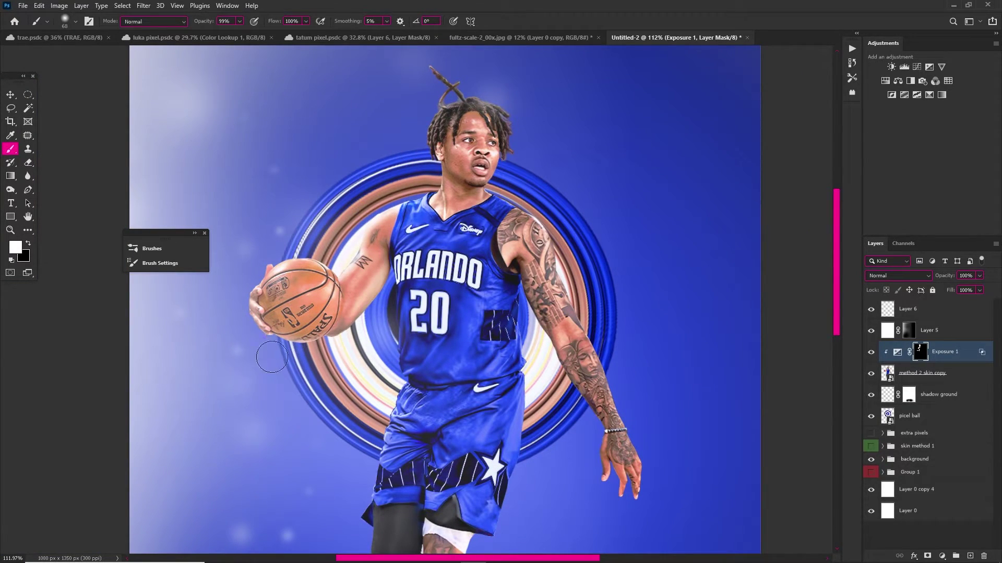
Paint highlights on the folds of the shorts and jersey, toning down excess with black on the Exposure 1 mask
{"action": "scroll", "coordinate": [408, 442], "scroll_direction": "up", "scroll_amount": 3}
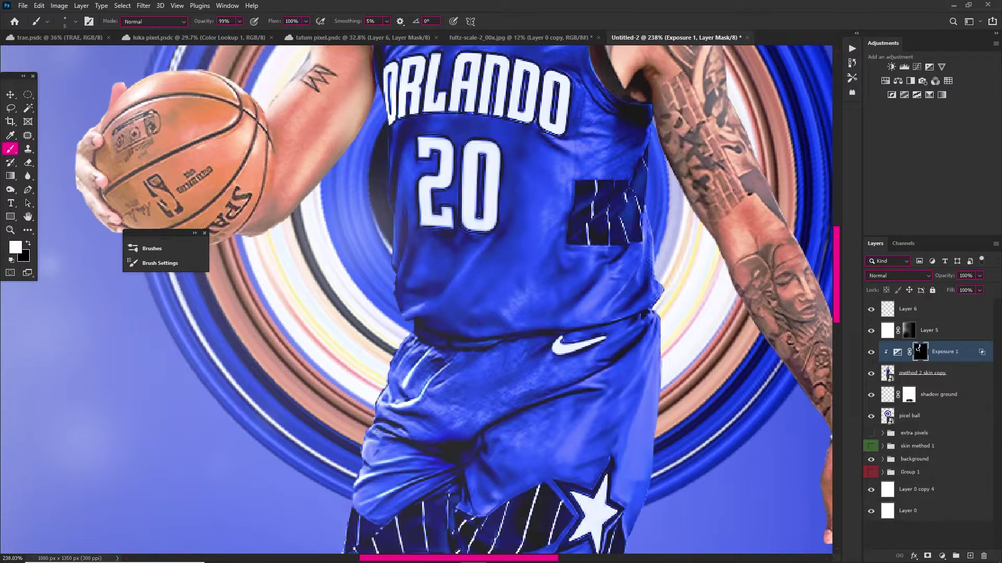
{"action": "key", "text": "x"}
{"action": "key", "text": "bracketright"}
{"action": "key", "text": "bracketright"}
{"action": "key", "text": "bracketright"}
{"action": "key", "text": "bracketright"}
{"action": "key", "text": "bracketright"}
{"action": "key", "text": "bracketright"}
{"action": "key", "text": "x"}
{"action": "left_click_drag", "start_coordinate": [517, 411], "coordinate": [509, 411]}
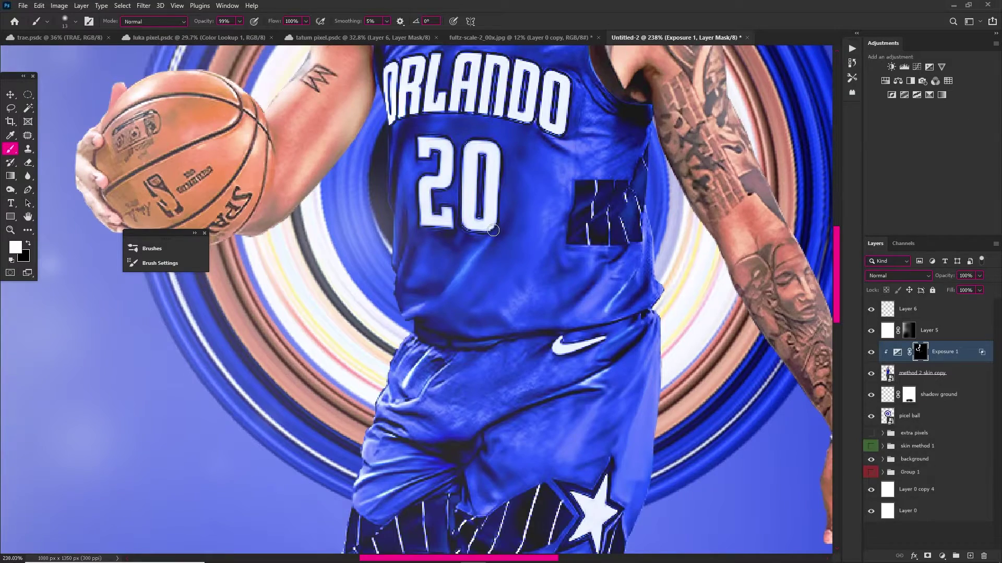
Soften the painted neck highlight on the Exposure 1 mask with the Blur tool
{"action": "scroll", "coordinate": [493, 231], "scroll_direction": "down", "scroll_amount": 8}
{"action": "scroll", "coordinate": [368, 272], "scroll_direction": "up", "scroll_amount": 6}
{"action": "scroll", "coordinate": [419, 246], "scroll_direction": "down", "scroll_amount": 1}
{"action": "scroll", "coordinate": [544, 246], "scroll_direction": "up", "scroll_amount": 6}
{"action": "key", "text": "x"}
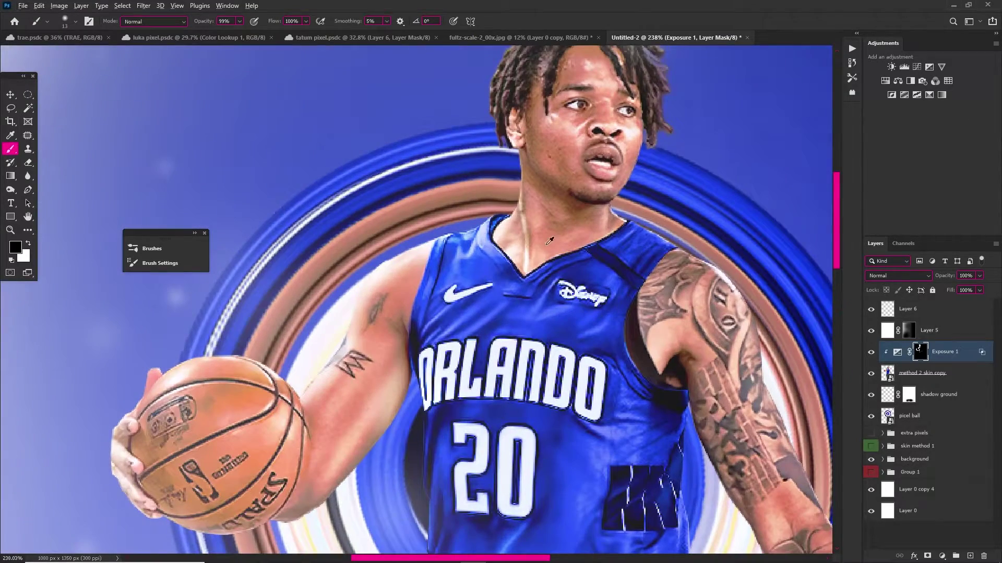
{"action": "left_click", "coordinate": [28, 176]}
{"action": "mouse_move", "coordinate": [516, 239]}
{"action": "left_mouse_down"}
{"action": "mouse_move", "coordinate": [570, 228]}
{"action": "mouse_move", "coordinate": [554, 265]}
{"action": "left_mouse_up"}
Brush a soft highlight onto the ball-side edge of the player's hair with a large white brush
{"action": "scroll", "coordinate": [542, 273], "scroll_direction": "down", "scroll_amount": 8}
{"action": "scroll", "coordinate": [411, 224], "scroll_direction": "up", "scroll_amount": 4}
{"action": "key", "text": "b"}
{"action": "key", "text": "x"}
{"action": "left_click_drag", "start_coordinate": [412, 124], "coordinate": [439, 124]}
{"action": "left_click_drag", "start_coordinate": [394, 111], "coordinate": [414, 115]}
{"action": "scroll", "coordinate": [409, 78], "scroll_direction": "down", "scroll_amount": 2}
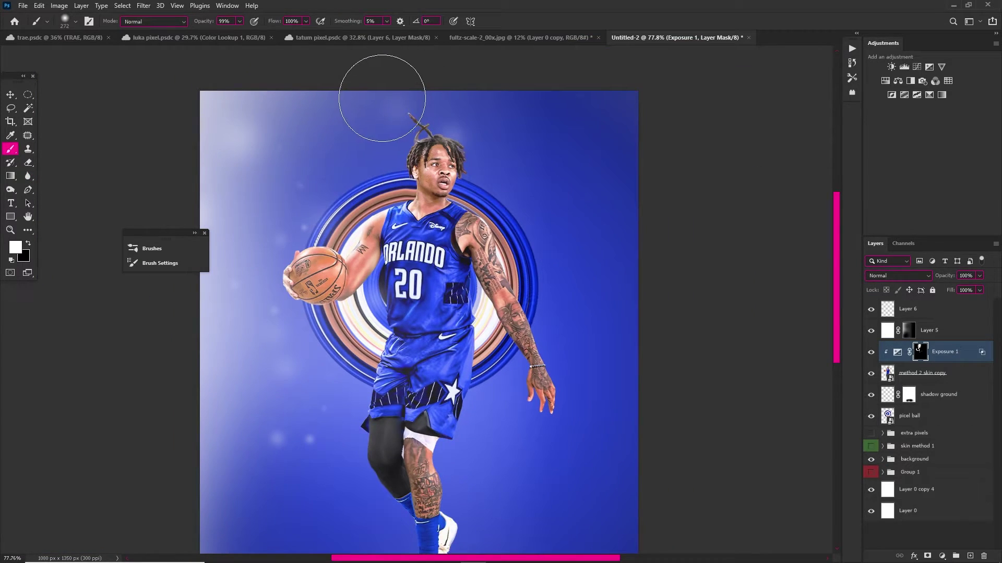
Add a second Exposure adjustment clipped to the player and lower its exposure to darken him
{"action": "key", "text": "v"}
{"action": "left_click", "coordinate": [931, 556]}
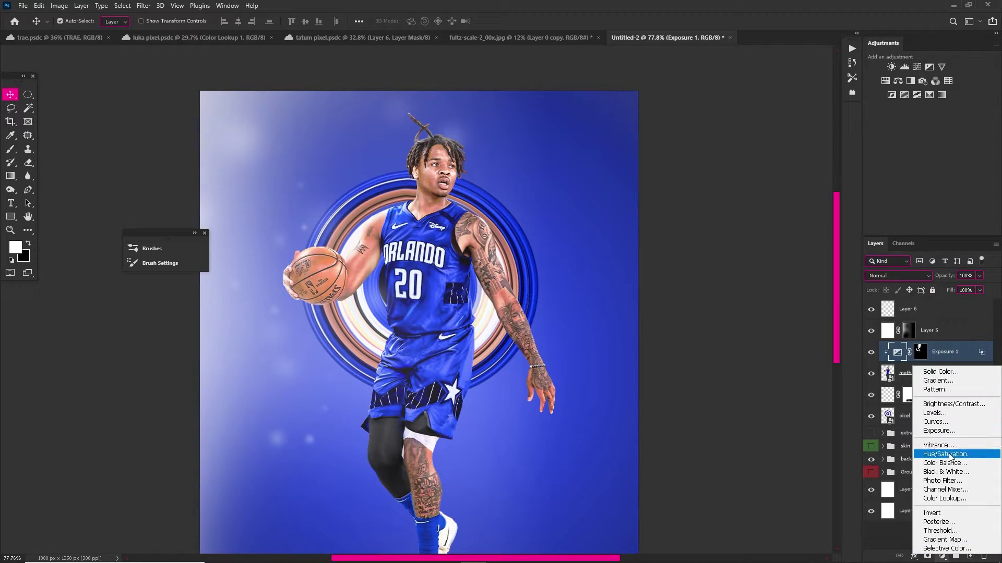
{"action": "left_click", "coordinate": [934, 433]}
{"action": "left_click_drag", "start_coordinate": [622, 212], "coordinate": [583, 221]}
Limit Exposure 2 to darker tones by lowering the white slider for Underlying Layer in Blend If, and invert its mask
{"action": "right_click", "coordinate": [898, 354]}
{"action": "left_click", "coordinate": [911, 362]}
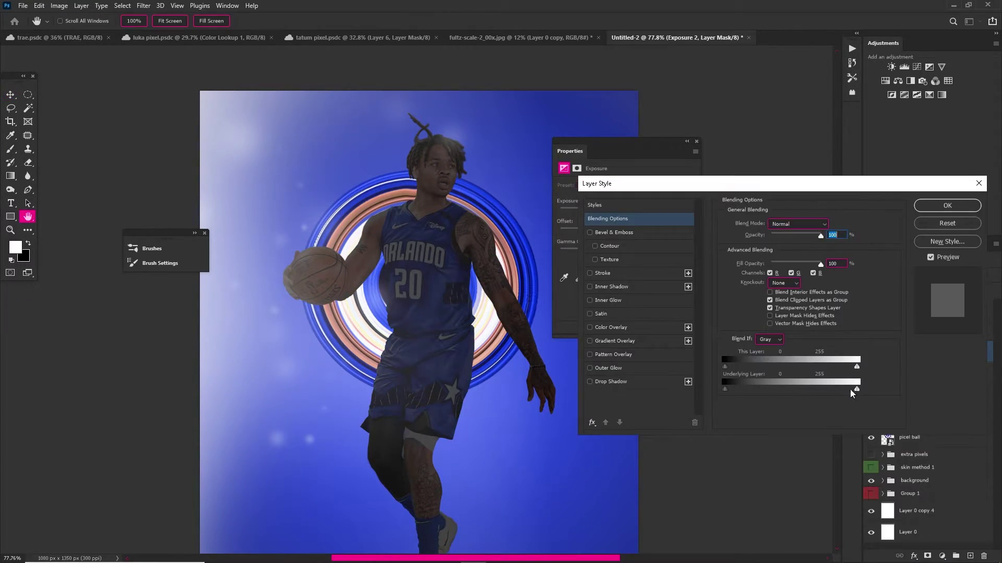
{"action": "left_click_drag", "start_coordinate": [855, 391], "coordinate": [790, 391]}
{"action": "left_click", "coordinate": [948, 206]}
{"action": "left_click", "coordinate": [687, 141]}
{"action": "key", "text": "ctrl+i"}
Brush white onto the Exposure 2 mask along the jersey's edge beside the hanging arm, using a progressively smaller brush for detail
{"action": "key", "text": "b"}
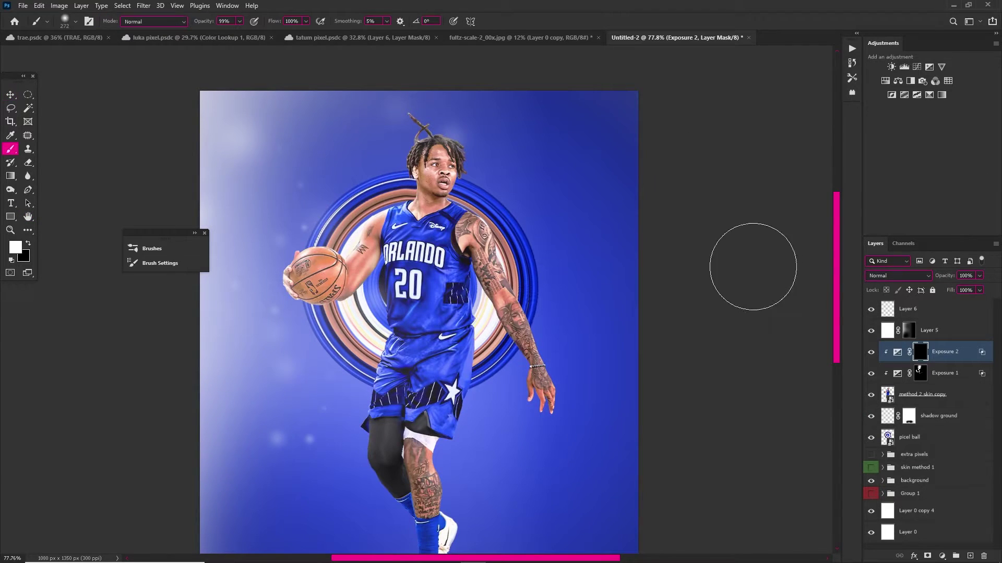
{"action": "scroll", "coordinate": [494, 342], "scroll_direction": "up", "scroll_amount": 3}
{"action": "key", "text": "bracketright"}
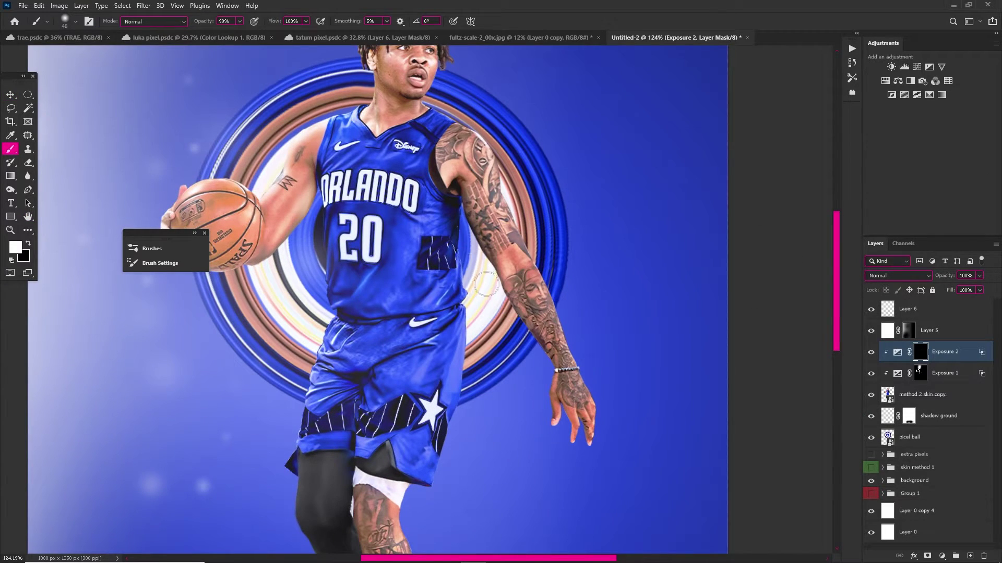
{"action": "scroll", "coordinate": [487, 329], "scroll_direction": "up", "scroll_amount": 2}
{"action": "key", "text": "bracketleft"}
{"action": "key", "text": "bracketleft"}
{"action": "key", "text": "bracketleft"}
{"action": "key", "text": "bracketleft"}
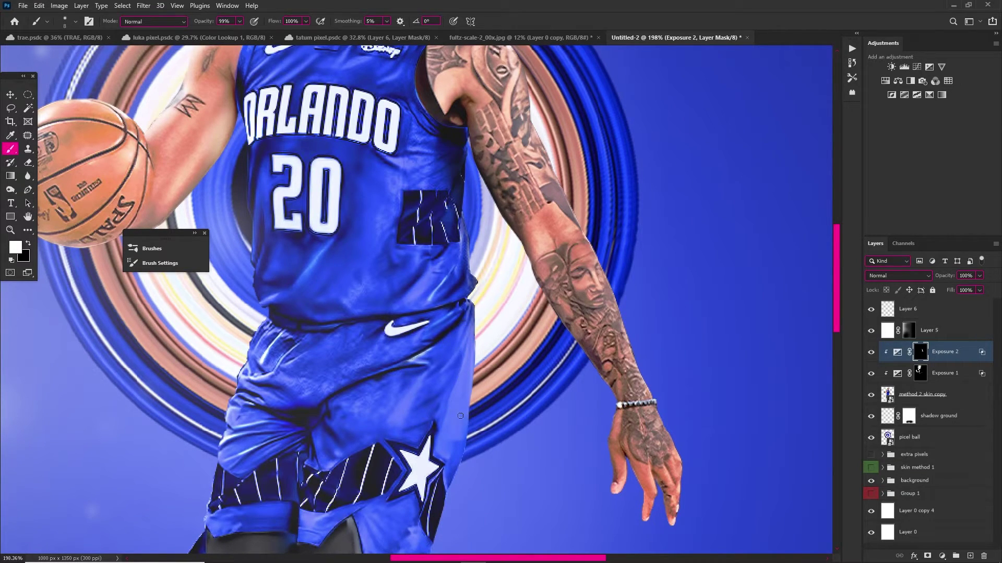
With a much larger soft brush, paint the Exposure 2 shadow down the shaded side of the shorts and legs
{"action": "key", "text": "bracketright"}
{"action": "key", "text": "bracketright"}
{"action": "key", "text": "bracketright"}
{"action": "key", "text": "bracketright"}
{"action": "key", "text": "bracketright"}
{"action": "key", "text": "bracketright"}
{"action": "key", "text": "bracketright"}
{"action": "key", "text": "bracketright"}
{"action": "key", "text": "bracketright"}
{"action": "key", "text": "bracketright"}
{"action": "key", "text": "bracketright"}
{"action": "key", "text": "bracketright"}
{"action": "key", "text": "bracketright"}
{"action": "left_click_drag", "start_coordinate": [515, 367], "coordinate": [534, 424]}
{"action": "scroll", "coordinate": [506, 471], "scroll_direction": "down", "scroll_amount": 4}
{"action": "scroll", "coordinate": [475, 459], "scroll_direction": "down", "scroll_amount": 3}
{"action": "left_click_drag", "start_coordinate": [465, 456], "coordinate": [479, 487]}
{"action": "scroll", "coordinate": [504, 479], "scroll_direction": "down", "scroll_amount": 2}
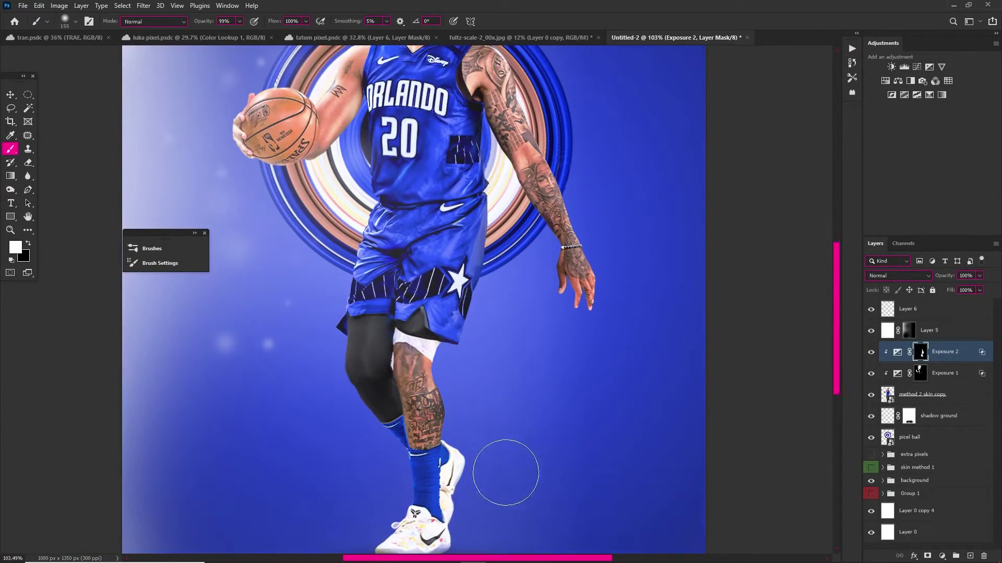
{"action": "scroll", "coordinate": [426, 511], "scroll_direction": "down", "scroll_amount": 2}
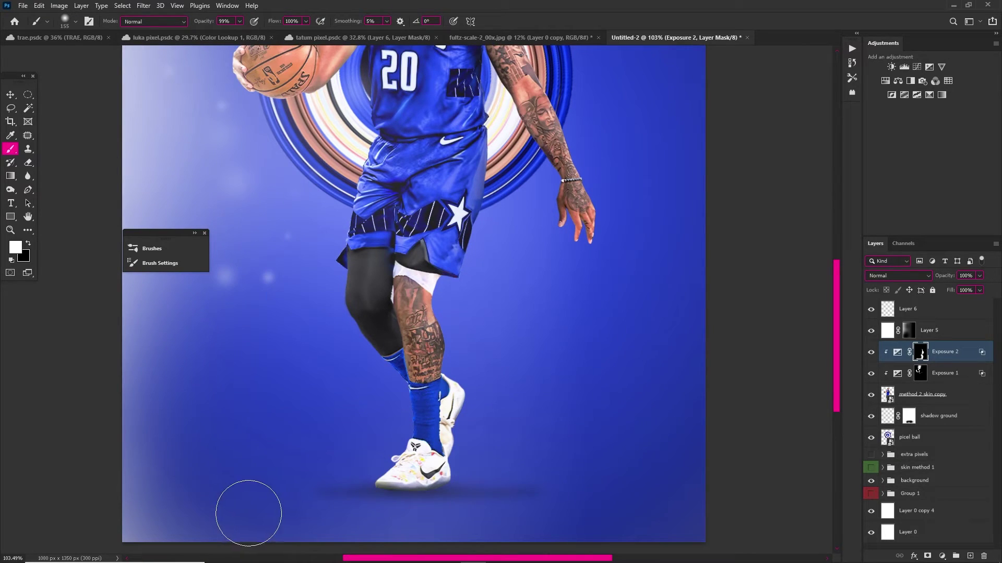
Add a mask to the method 2 skin copy layer and mask out the lassoed white gap between the legs
{"action": "scroll", "coordinate": [460, 316], "scroll_direction": "up", "scroll_amount": 2}
{"action": "left_click", "coordinate": [929, 395]}
{"action": "left_click", "coordinate": [929, 556]}
{"action": "scroll", "coordinate": [344, 326], "scroll_direction": "up", "scroll_amount": 4}
{"action": "key", "text": "l"}
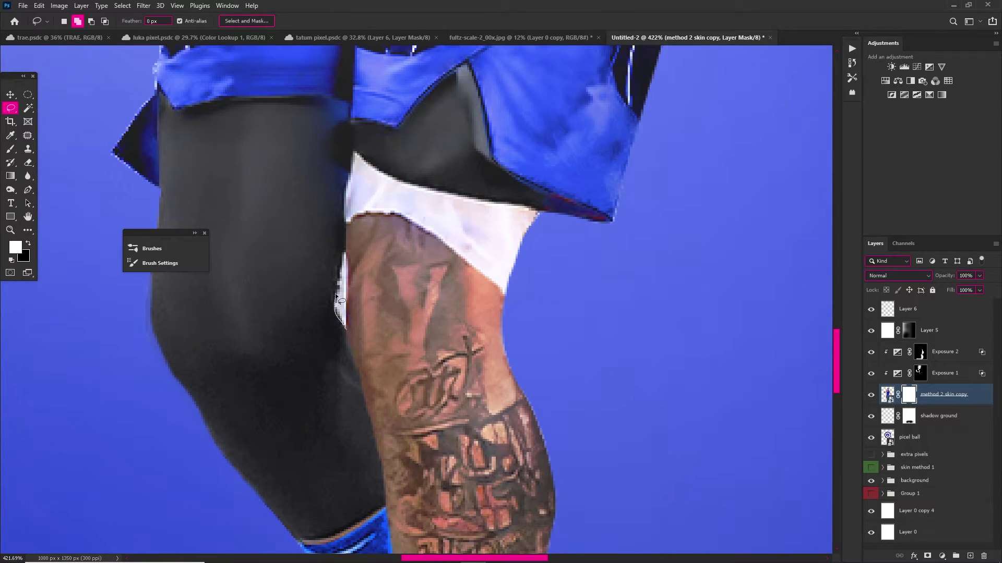
{"action": "key", "text": "b"}
{"action": "key", "text": "x"}
{"action": "left_click", "coordinate": [352, 255]}
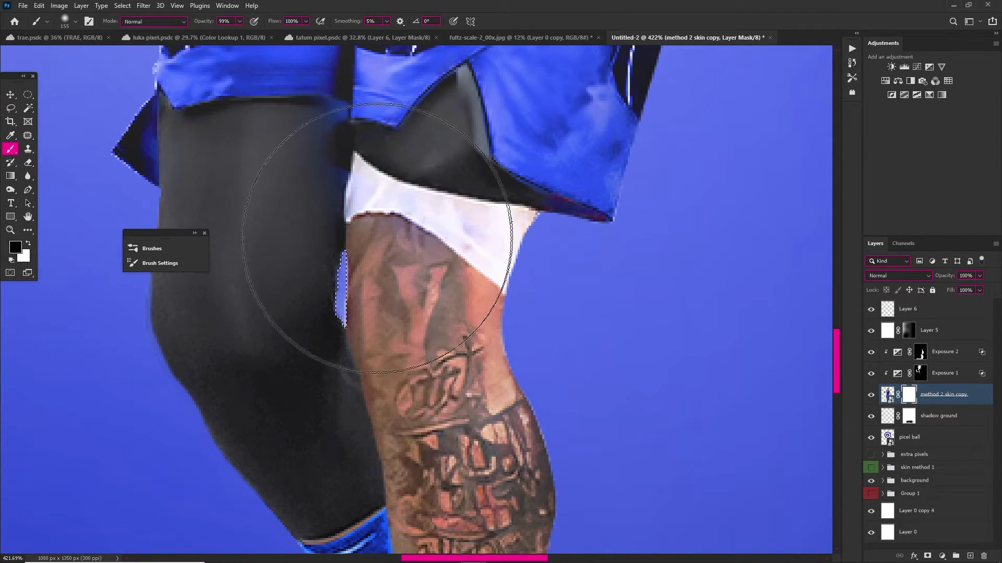
{"action": "key", "text": "ctrl+d"}
{"action": "scroll", "coordinate": [389, 308], "scroll_direction": "down", "scroll_amount": 10}
Add a MARKELLE text layer above Layer 5 beside the lower legs, rotate it -90° and enlarge it to about 560%
{"action": "key", "text": "v"}
{"action": "scroll", "coordinate": [439, 250], "scroll_direction": "up", "scroll_amount": 1}
{"action": "key", "text": "x"}
{"action": "left_click", "coordinate": [484, 274]}
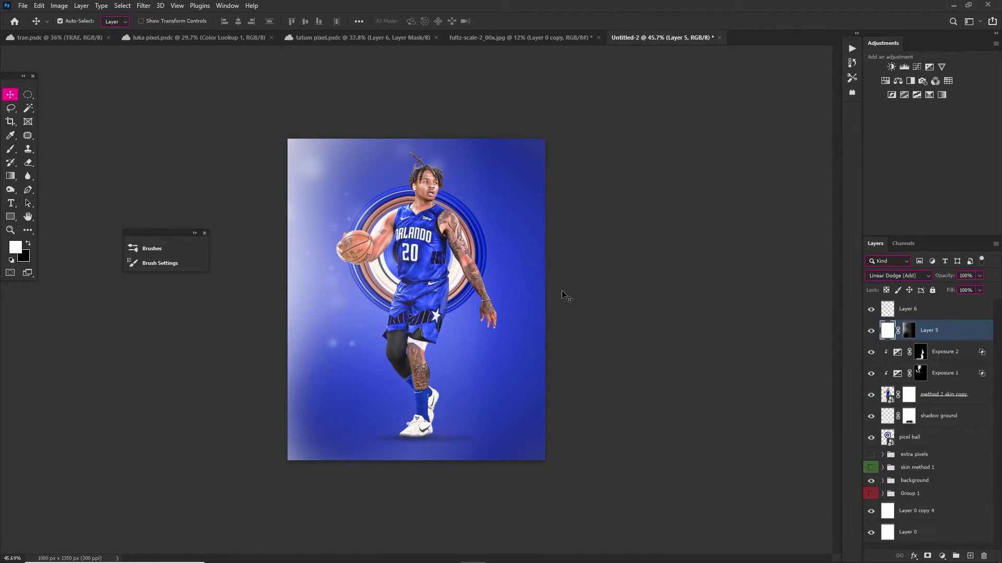
{"action": "scroll", "coordinate": [848, 374], "scroll_direction": "up", "scroll_amount": 1}
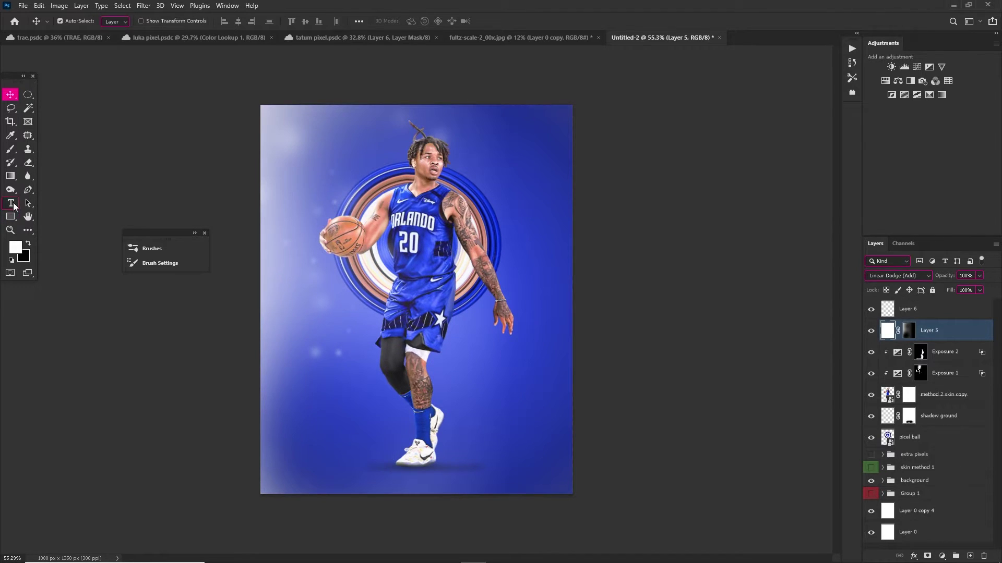
{"action": "left_click", "coordinate": [11, 203]}
{"action": "left_click", "coordinate": [492, 424]}
{"action": "left_click", "coordinate": [895, 338]}
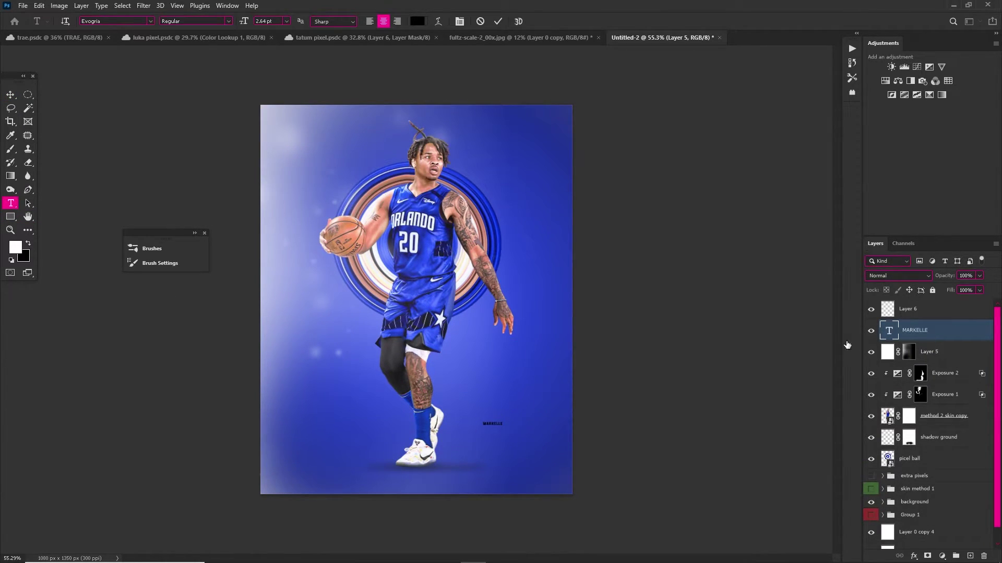
{"action": "key", "text": "ctrl+t"}
{"action": "left_click_drag", "start_coordinate": [504, 411], "coordinate": [600, 323]}
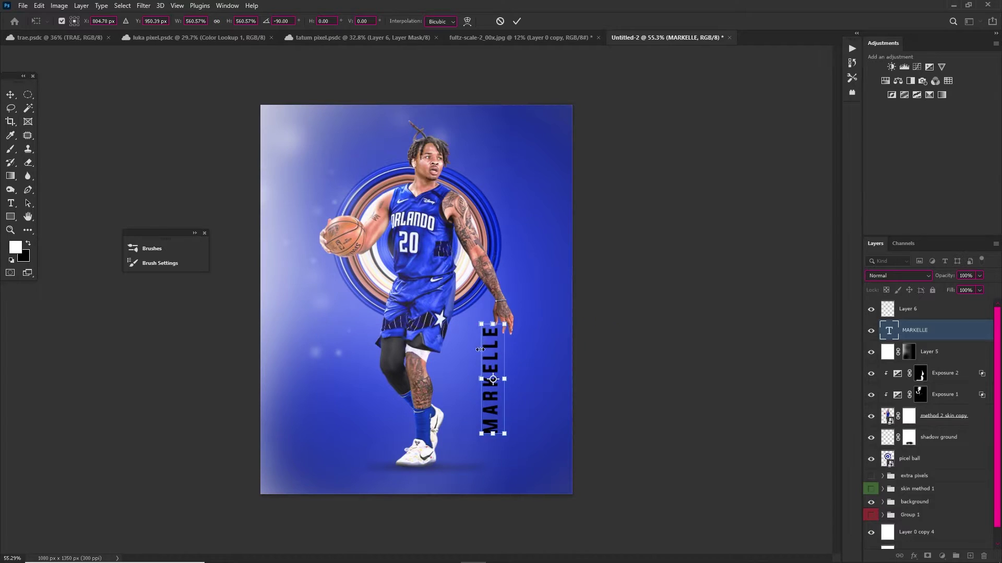
Replace the vertical MARKELLE text with FULTZ
{"action": "double_click", "coordinate": [887, 330]}
{"action": "type", "text": "FULT"}
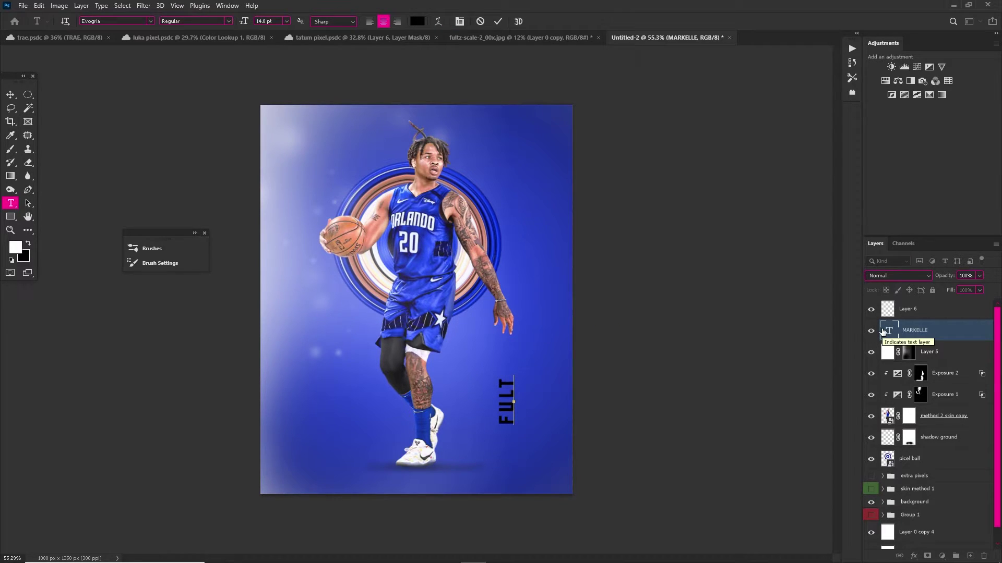
{"action": "key", "text": "ctrl+Return"}
Duplicate the FULTZ text, rotate the copy to horizontal just below the original, and change its wording to MARKELLE
{"action": "scroll", "coordinate": [469, 411], "scroll_direction": "up", "scroll_amount": 4}
{"action": "key", "text": "v"}
{"action": "key", "text": "ctrl+j"}
{"action": "key", "text": "ctrl+t"}
{"action": "left_click_drag", "start_coordinate": [567, 332], "coordinate": [608, 437]}
{"action": "left_click_drag", "start_coordinate": [564, 395], "coordinate": [562, 466]}
{"action": "key", "text": "Return"}
{"action": "double_click", "coordinate": [888, 335]}
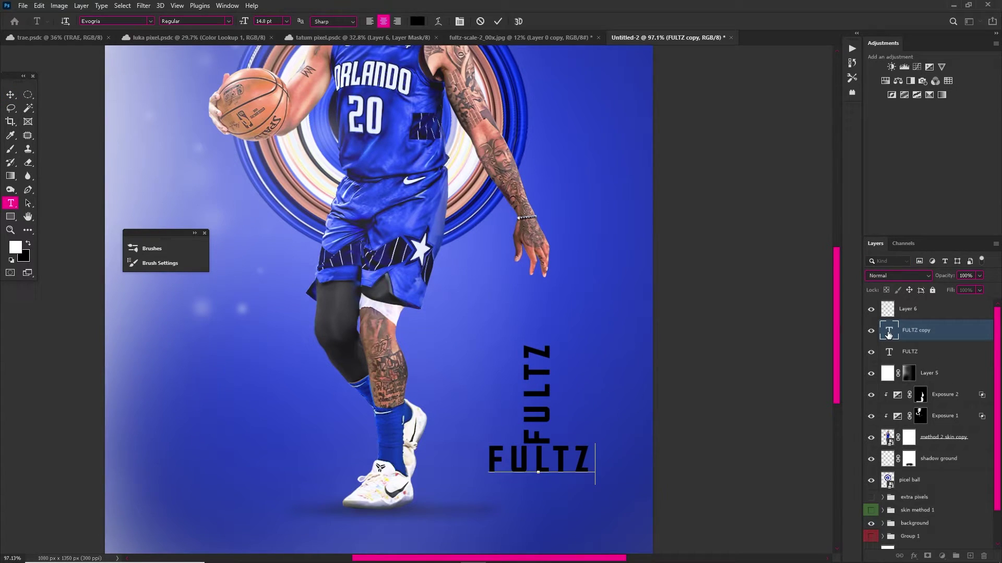
{"action": "type", "text": "MARKELLE"}
{"action": "key", "text": "ctrl+Return"}
{"action": "key", "text": "v"}
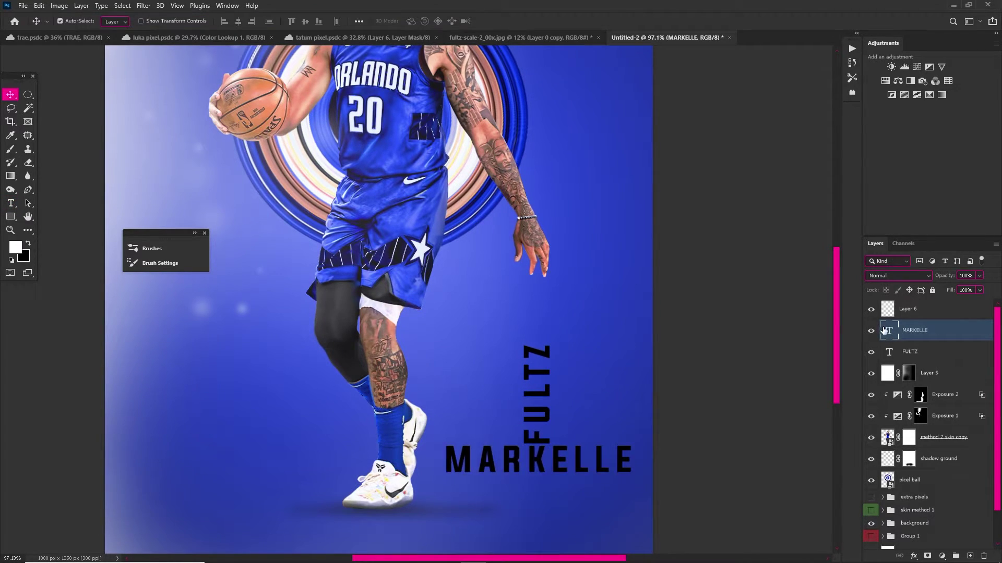
Set the tracking of the MARKELLE text to 0
{"action": "double_click", "coordinate": [882, 330]}
{"action": "key", "text": "ctrl+t"}
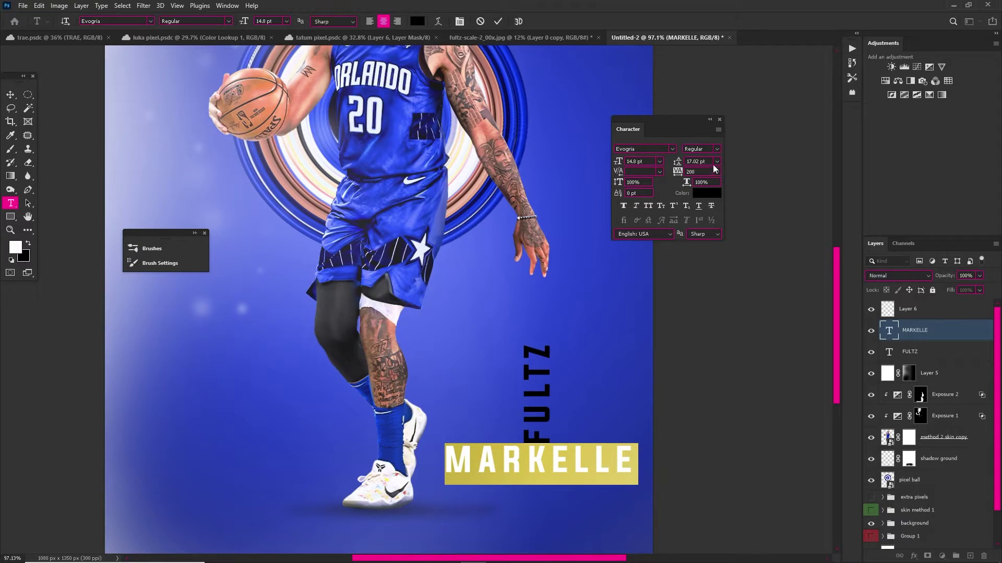
{"action": "left_click", "coordinate": [717, 172]}
{"action": "left_click", "coordinate": [696, 238]}
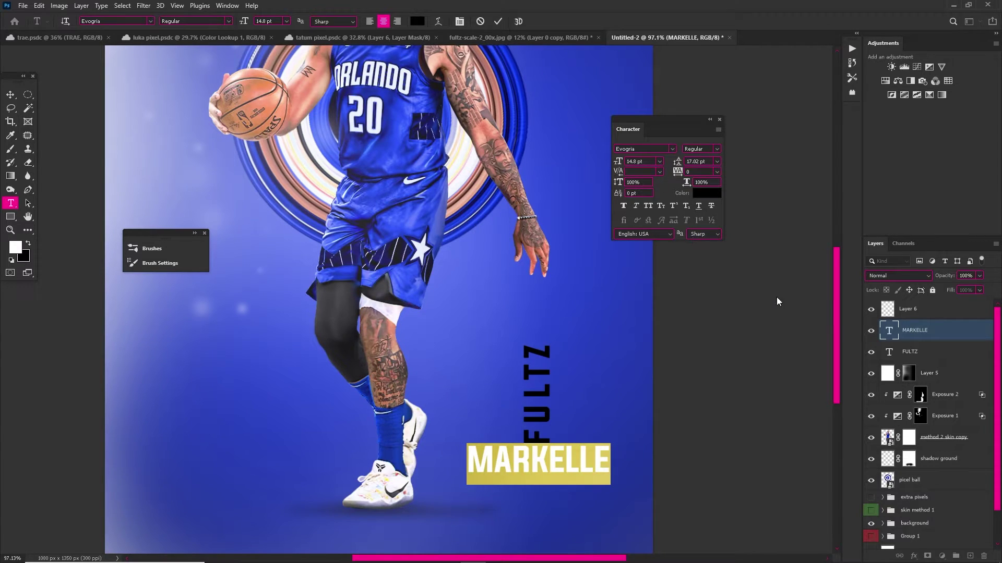
{"action": "left_click", "coordinate": [716, 173]}
{"action": "left_click", "coordinate": [871, 321]}
{"action": "left_click", "coordinate": [719, 120]}
{"action": "key", "text": "ctrl+t"}
{"action": "key", "text": "ctrl+Return"}
{"action": "key", "text": "v"}
Rotate the MARKELLE text back to vertical and arrange it below FULTZ on the hanging-hand side of the poster
{"action": "key", "text": "ctrl+t"}
{"action": "left_click_drag", "start_coordinate": [615, 413], "coordinate": [490, 388]}
{"action": "left_click_drag", "start_coordinate": [537, 459], "coordinate": [466, 415]}
{"action": "key", "text": "Return"}
{"action": "left_click_drag", "start_coordinate": [548, 400], "coordinate": [567, 288]}
{"action": "left_click_drag", "start_coordinate": [470, 407], "coordinate": [586, 410]}
Draw a vertical rectangle about 78 × 302 px over the MARKELLE text and remove its stroke
{"action": "left_click", "coordinate": [12, 218]}
{"action": "left_click_drag", "start_coordinate": [557, 343], "coordinate": [596, 496]}
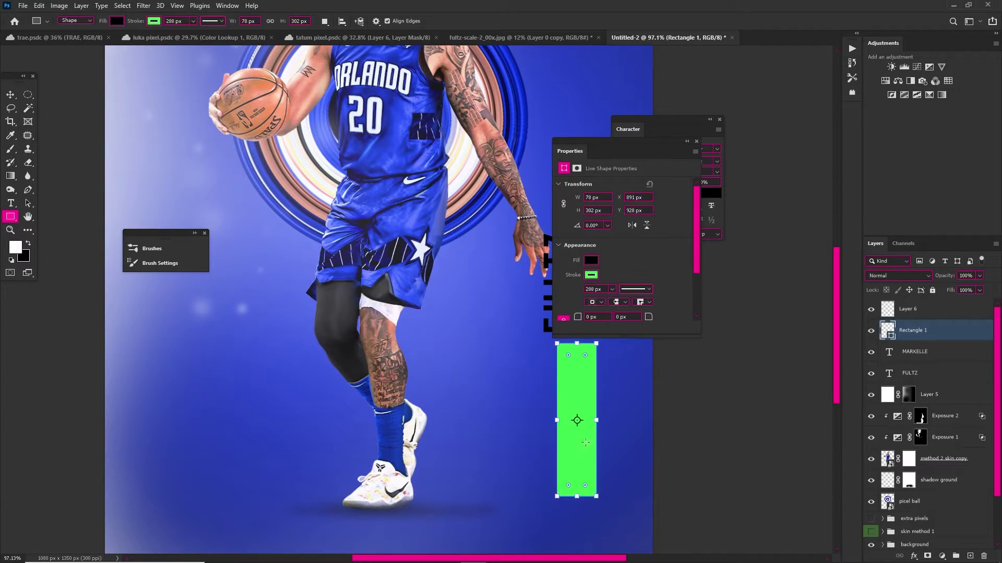
{"action": "left_click", "coordinate": [591, 275]}
{"action": "left_click", "coordinate": [563, 290]}
{"action": "left_click", "coordinate": [625, 270]}
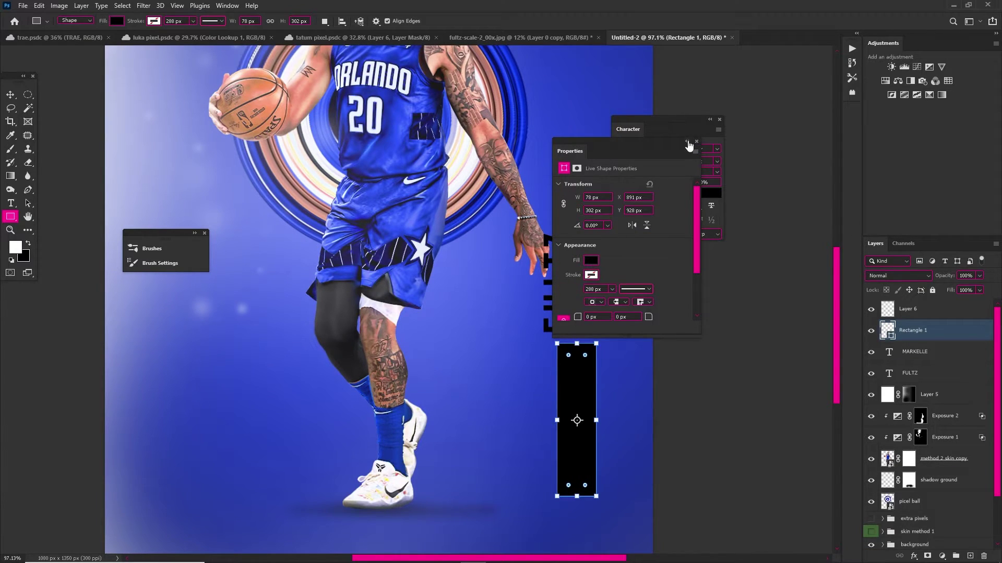
Fill the rectangle with the peach tone sampled from the pixel-stretch ring
{"action": "left_click", "coordinate": [593, 261]}
{"action": "left_click", "coordinate": [695, 281]}
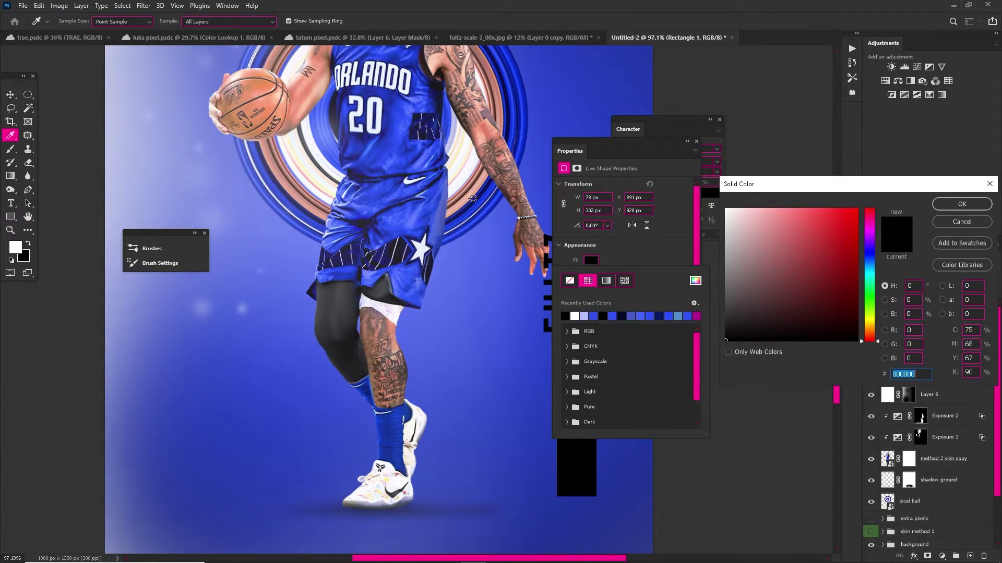
{"action": "left_click", "coordinate": [476, 191]}
{"action": "key", "text": "Return"}
{"action": "left_click", "coordinate": [696, 141]}
{"action": "left_click", "coordinate": [720, 120]}
Move the MARKELLE layer above Rectangle 1, centre the text on the rectangle, and shift both closer to the player
{"action": "left_click_drag", "start_coordinate": [924, 355], "coordinate": [933, 323]}
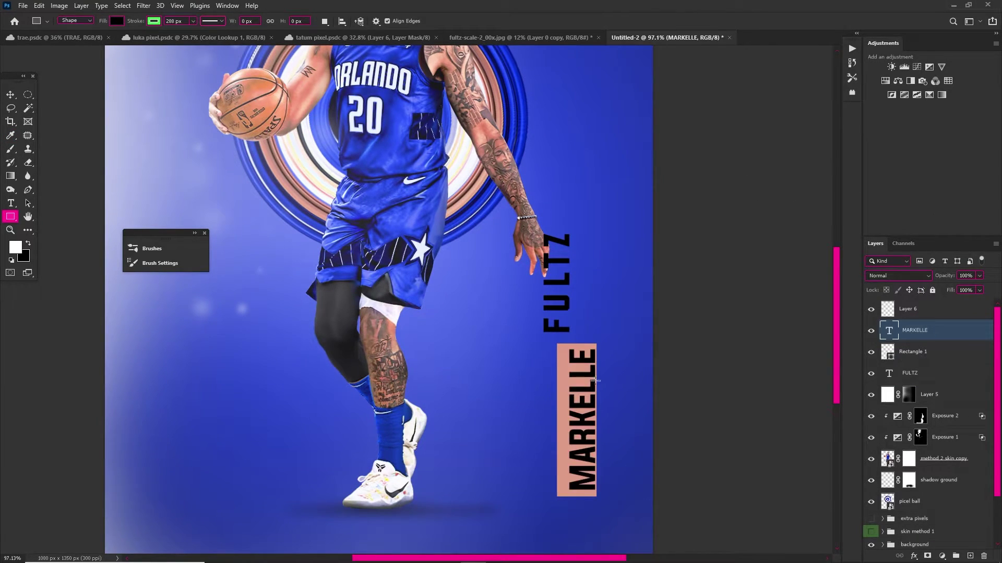
{"action": "scroll", "coordinate": [593, 402], "scroll_direction": "up", "scroll_amount": 4}
{"action": "key", "text": "v"}
{"action": "left_click_drag", "start_coordinate": [584, 428], "coordinate": [569, 429]}
{"action": "scroll", "coordinate": [496, 357], "scroll_direction": "up", "scroll_amount": 2}
{"action": "left_click_drag", "start_coordinate": [541, 375], "coordinate": [510, 353]}
{"action": "left_click_drag", "start_coordinate": [563, 401], "coordinate": [532, 379]}
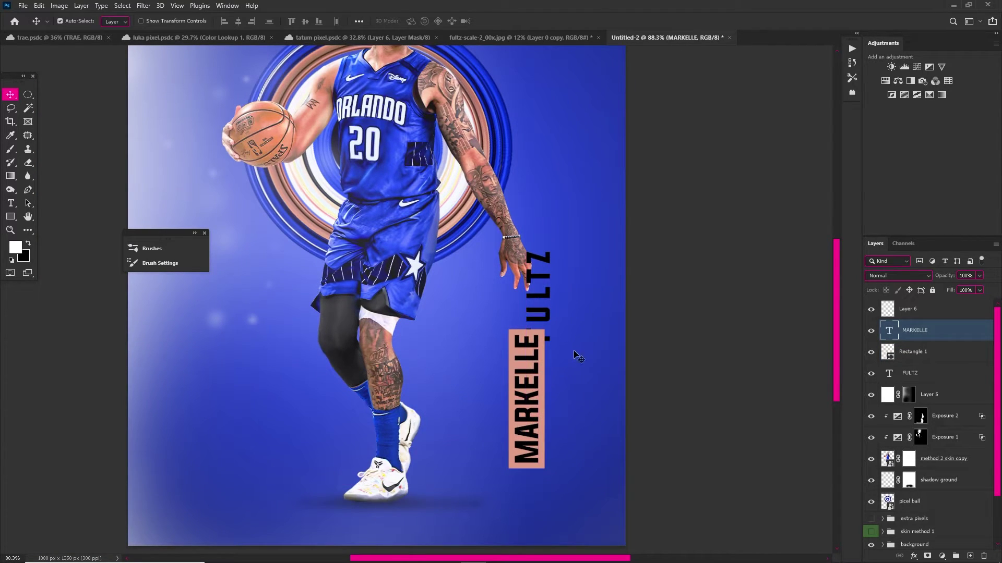
Try a bright blue, 0048ff, as the MARKELLE text colour
{"action": "double_click", "coordinate": [889, 331]}
{"action": "left_click", "coordinate": [417, 21]}
{"action": "type", "text": "0078ff"}
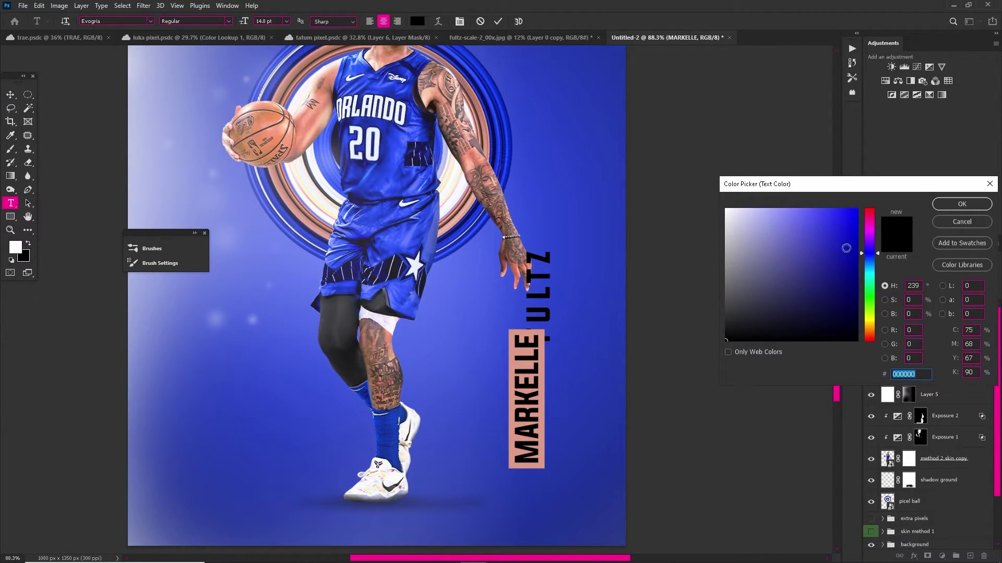
{"action": "left_click_drag", "start_coordinate": [872, 267], "coordinate": [872, 261]}
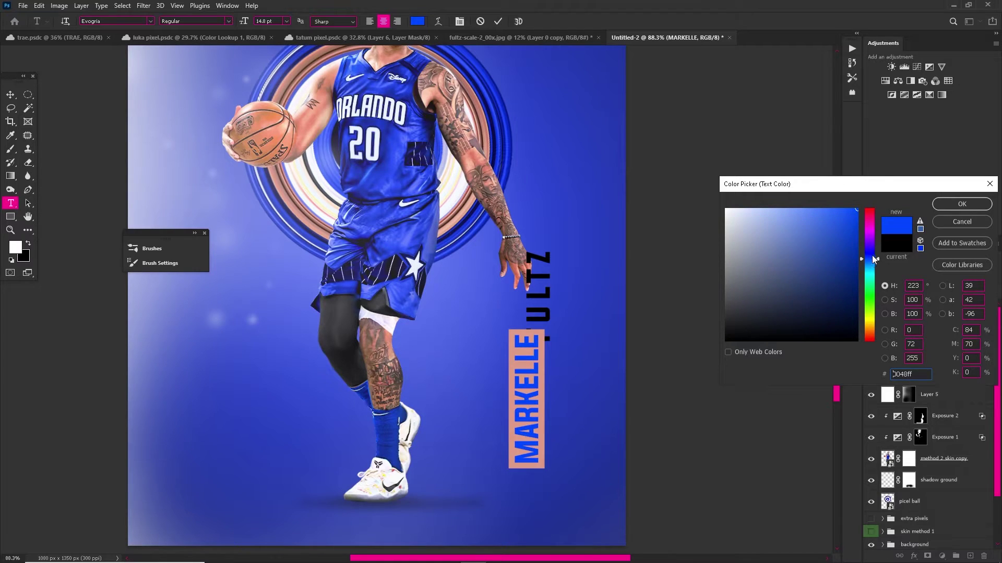
{"action": "left_click", "coordinate": [952, 209]}
Add a drop shadow to the MARKELLE text with a distance of 8 px and a smaller size
{"action": "left_click", "coordinate": [914, 556]}
{"action": "left_click", "coordinate": [921, 546]}
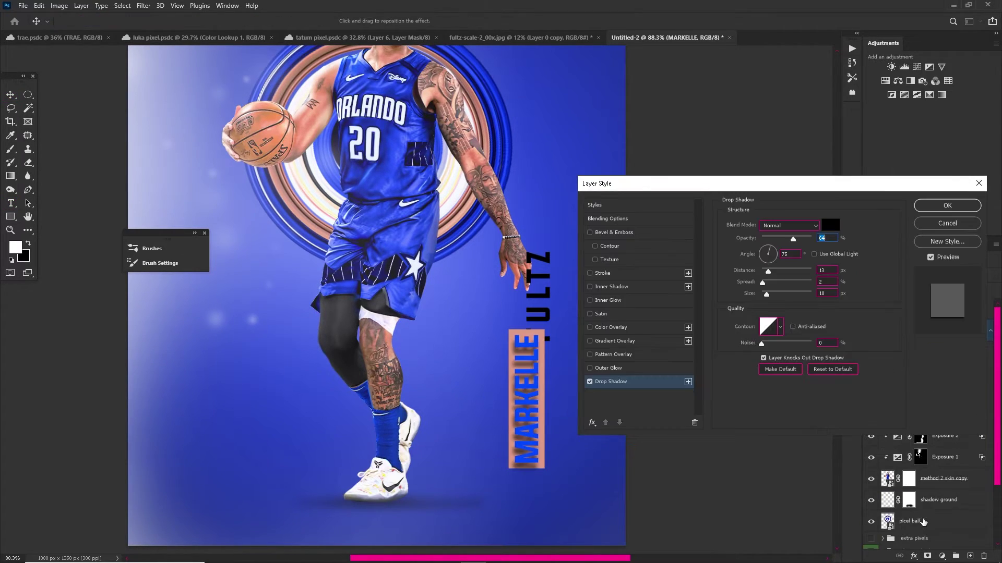
{"action": "left_click_drag", "start_coordinate": [767, 271], "coordinate": [764, 295]}
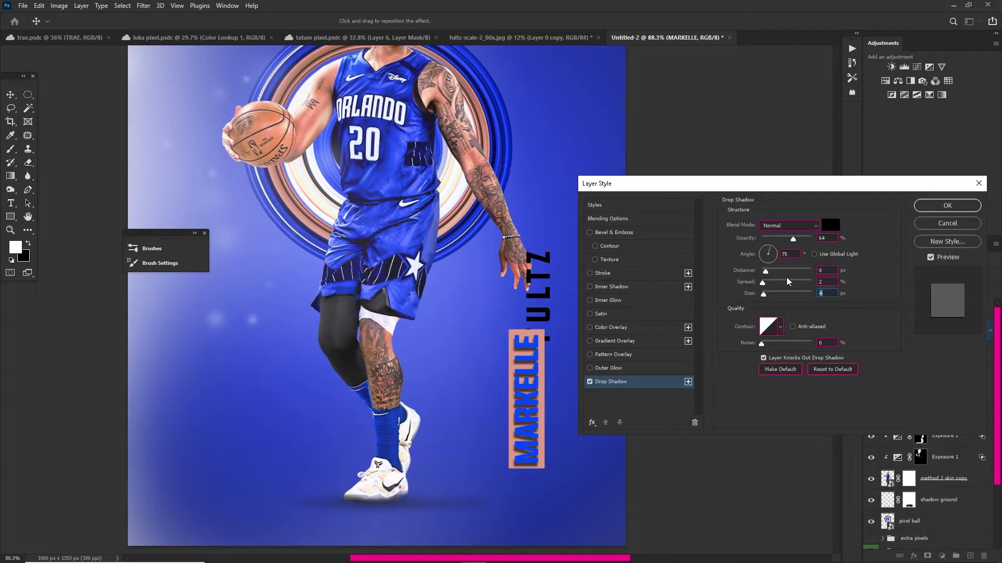
{"action": "left_click", "coordinate": [951, 207]}
Change the MARKELLE text colour to white
{"action": "double_click", "coordinate": [889, 329]}
{"action": "left_click", "coordinate": [414, 23]}
{"action": "left_click_drag", "start_coordinate": [739, 224], "coordinate": [639, 185]}
{"action": "left_click", "coordinate": [962, 204]}
{"action": "key", "text": "ctrl+Return"}
{"action": "key", "text": "v"}
Scale down the FULTZ text and position it just above MARKELLE beside the hanging hand
{"action": "left_click", "coordinate": [922, 396]}
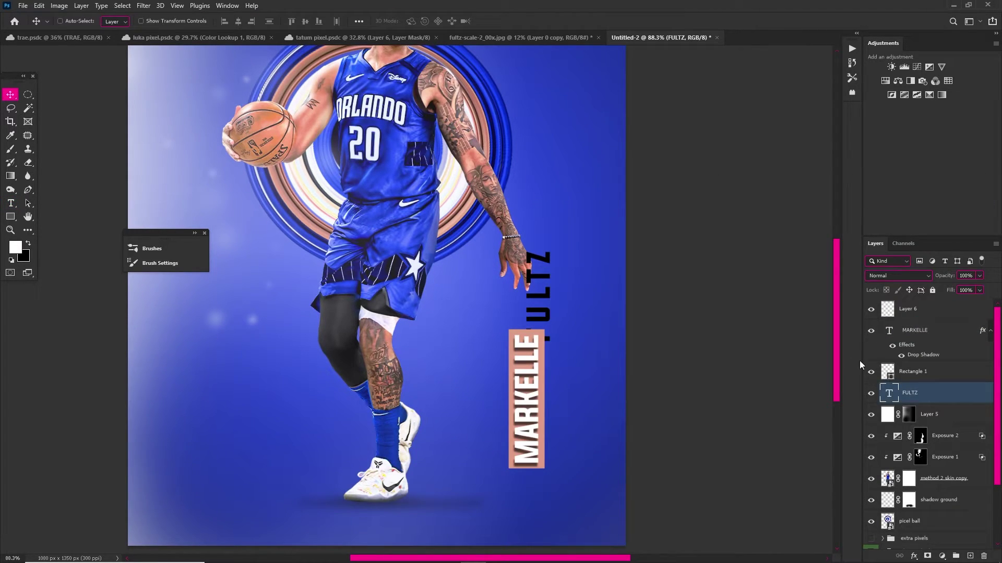
{"action": "left_click_drag", "start_coordinate": [542, 376], "coordinate": [551, 237]}
{"action": "key", "text": "ctrl+t"}
{"action": "left_click_drag", "start_coordinate": [541, 173], "coordinate": [541, 222]}
{"action": "mouse_move", "coordinate": [536, 255]}
{"action": "left_mouse_down"}
{"action": "mouse_move", "coordinate": [525, 282]}
{"action": "mouse_move", "coordinate": [541, 272]}
{"action": "left_mouse_up"}
{"action": "scroll", "coordinate": [525, 316], "scroll_direction": "up", "scroll_amount": 5}
{"action": "left_click_drag", "start_coordinate": [529, 254], "coordinate": [529, 279]}
{"action": "left_click_drag", "start_coordinate": [522, 261], "coordinate": [528, 264]}
Reposition the peach rectangle above MARKELLE so that it backs the FULTZ text
{"action": "left_click", "coordinate": [910, 377]}
{"action": "scroll", "coordinate": [534, 288], "scroll_direction": "down", "scroll_amount": 5}
{"action": "scroll", "coordinate": [544, 324], "scroll_direction": "up", "scroll_amount": 4}
{"action": "left_click_drag", "start_coordinate": [525, 301], "coordinate": [531, 285]}
{"action": "scroll", "coordinate": [520, 289], "scroll_direction": "down", "scroll_amount": 6}
{"action": "scroll", "coordinate": [531, 281], "scroll_direction": "up", "scroll_amount": 4}
Raise the FULTZ layer above Rectangle 1 and resize and shift the text to fit over the rectangle
{"action": "left_click_drag", "start_coordinate": [914, 397], "coordinate": [912, 369]}
{"action": "key", "text": "ctrl+t"}
{"action": "left_click_drag", "start_coordinate": [537, 184], "coordinate": [544, 285]}
{"action": "left_click_drag", "start_coordinate": [530, 281], "coordinate": [530, 254]}
{"action": "key", "text": "Return"}
Adjust the edge of Rectangle 1 so that it closely frames the width of the FULTZ text
{"action": "left_click", "coordinate": [921, 397]}
{"action": "key", "text": "ctrl+t"}
{"action": "scroll", "coordinate": [531, 281], "scroll_direction": "up", "scroll_amount": 11}
{"action": "left_click_drag", "start_coordinate": [463, 254], "coordinate": [449, 244]}
{"action": "key", "text": "Return"}
Recolour the FULTZ text with a light cream tone sampled from the pixel-stretch ring
{"action": "left_click", "coordinate": [890, 374]}
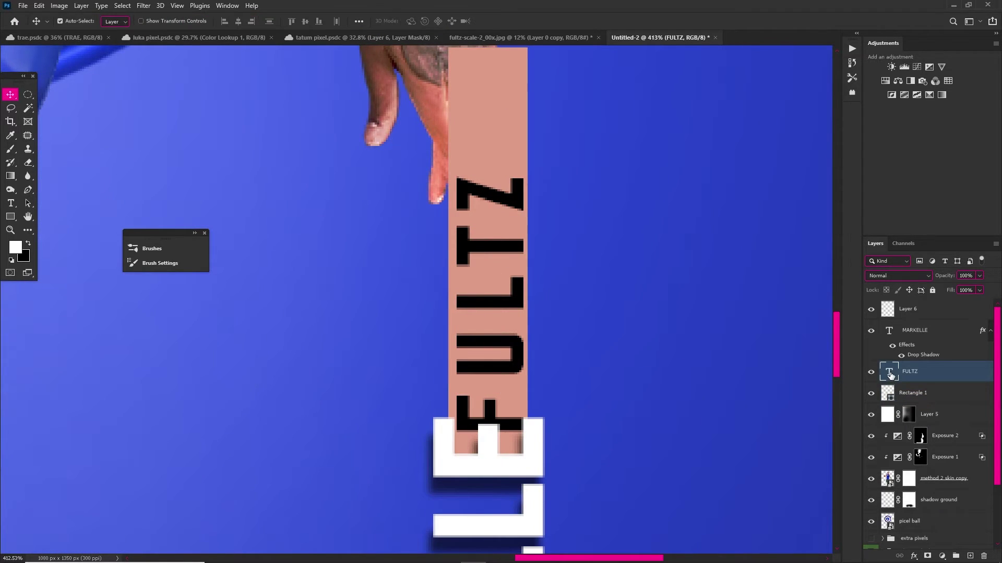
{"action": "scroll", "coordinate": [542, 356], "scroll_direction": "down", "scroll_amount": 19}
{"action": "scroll", "coordinate": [537, 354], "scroll_direction": "up", "scroll_amount": 14}
{"action": "scroll", "coordinate": [545, 345], "scroll_direction": "down", "scroll_amount": 7}
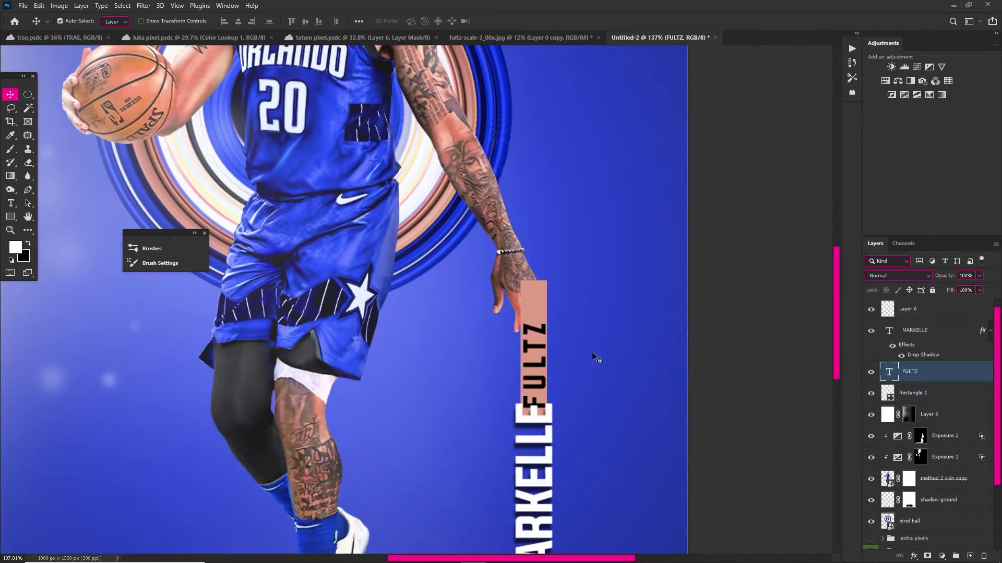
{"action": "scroll", "coordinate": [553, 351], "scroll_direction": "up", "scroll_amount": 2}
{"action": "double_click", "coordinate": [889, 371]}
{"action": "left_click", "coordinate": [418, 21]}
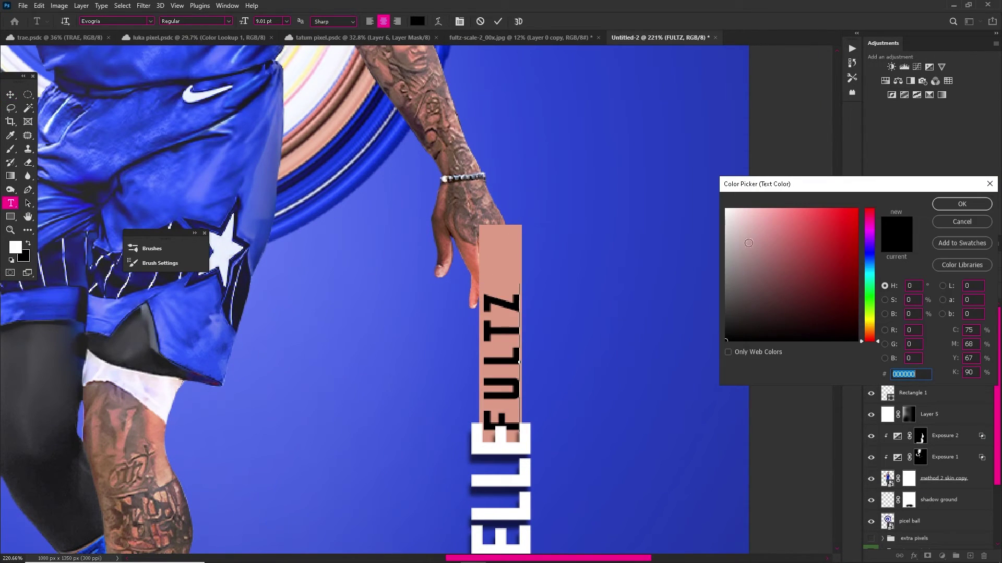
{"action": "left_click", "coordinate": [306, 77]}
{"action": "left_click", "coordinate": [955, 204]}
{"action": "left_click", "coordinate": [912, 380]}
{"action": "key", "text": "v"}
{"action": "scroll", "coordinate": [491, 340], "scroll_direction": "down", "scroll_amount": 8}
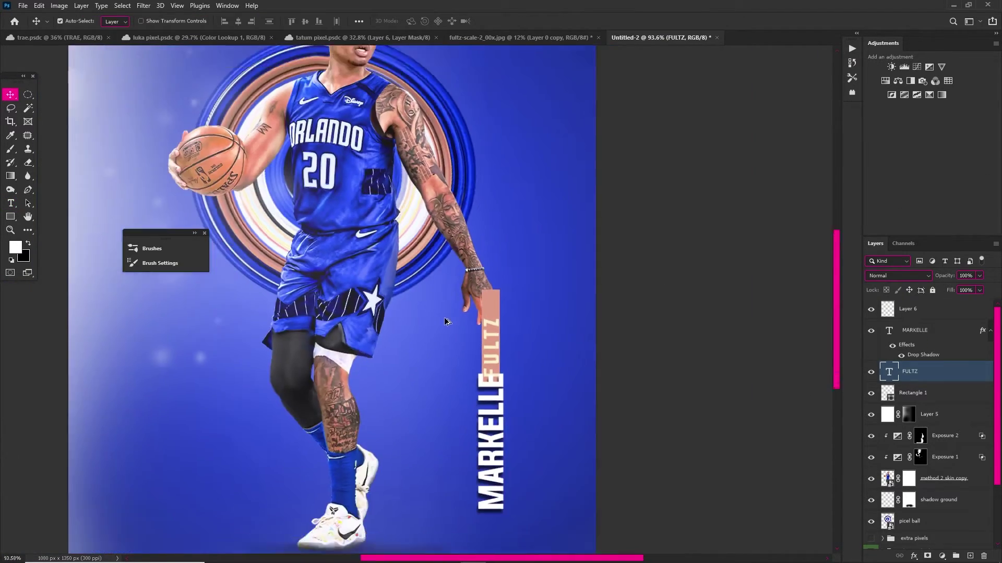
{"action": "scroll", "coordinate": [445, 321], "scroll_direction": "down", "scroll_amount": 4}
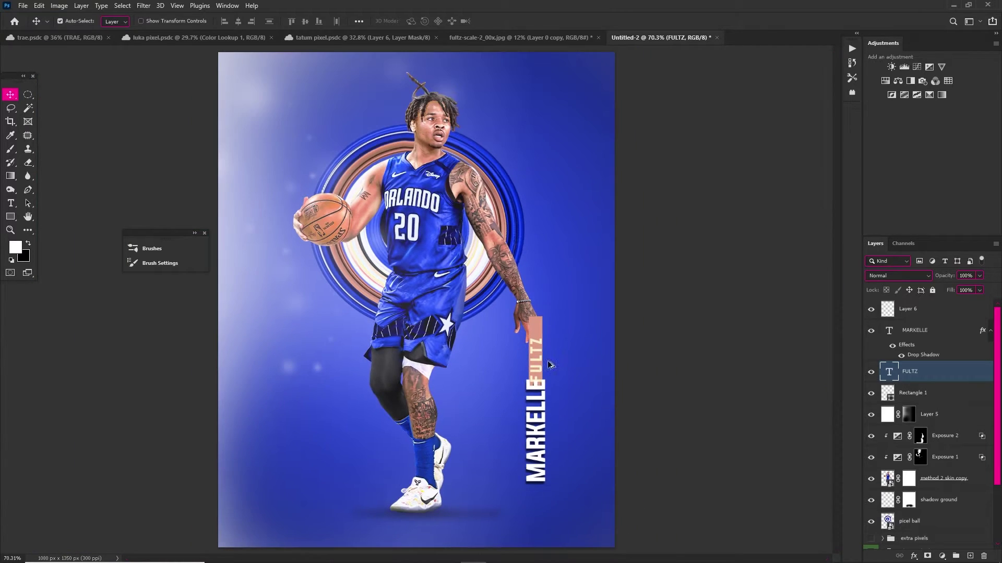
{"action": "left_click", "coordinate": [541, 400]}
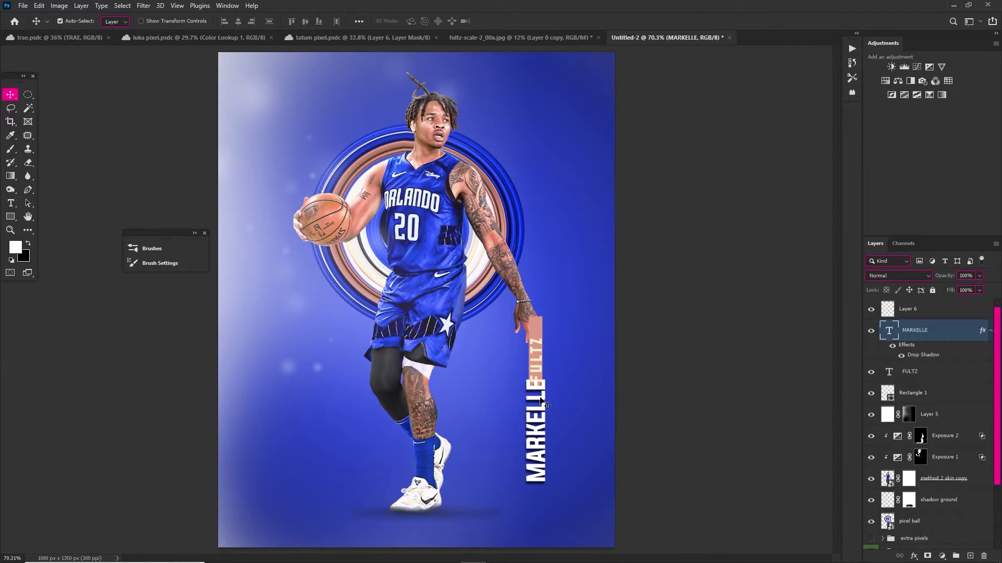
{"action": "key", "text": "ctrl+t"}
{"action": "mouse_move", "coordinate": [555, 431]}
{"action": "left_mouse_down"}
{"action": "mouse_move", "coordinate": [576, 428]}
{"action": "mouse_move", "coordinate": [559, 426]}
{"action": "left_mouse_up"}
{"action": "key", "text": "Escape"}
Enlarge MARKELLE, FULTZ and Rectangle 1 together and move the group beside the player's lowered hand, near the poster's right edge
{"action": "left_click", "coordinate": [914, 375]}
{"action": "left_click", "coordinate": [916, 335], "text": "ctrl"}
{"action": "left_click", "coordinate": [915, 311], "text": "ctrl"}
{"action": "left_click", "coordinate": [909, 336], "text": "ctrl"}
{"action": "left_click", "coordinate": [873, 310], "text": "ctrl"}
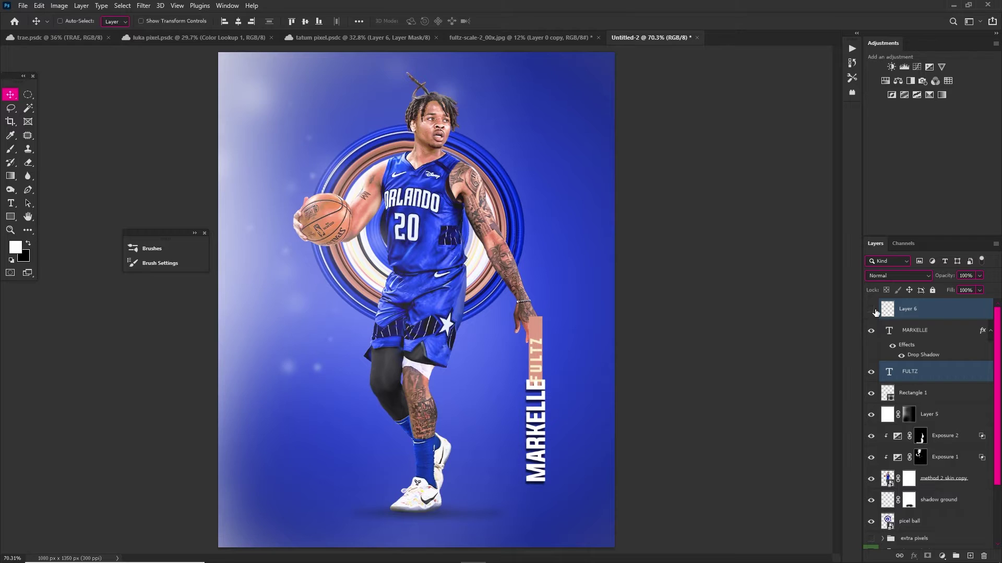
{"action": "left_click", "coordinate": [923, 335]}
{"action": "left_click", "coordinate": [893, 395], "text": "shift"}
{"action": "key", "text": "ctrl+t"}
{"action": "left_click_drag", "start_coordinate": [526, 399], "coordinate": [556, 373]}
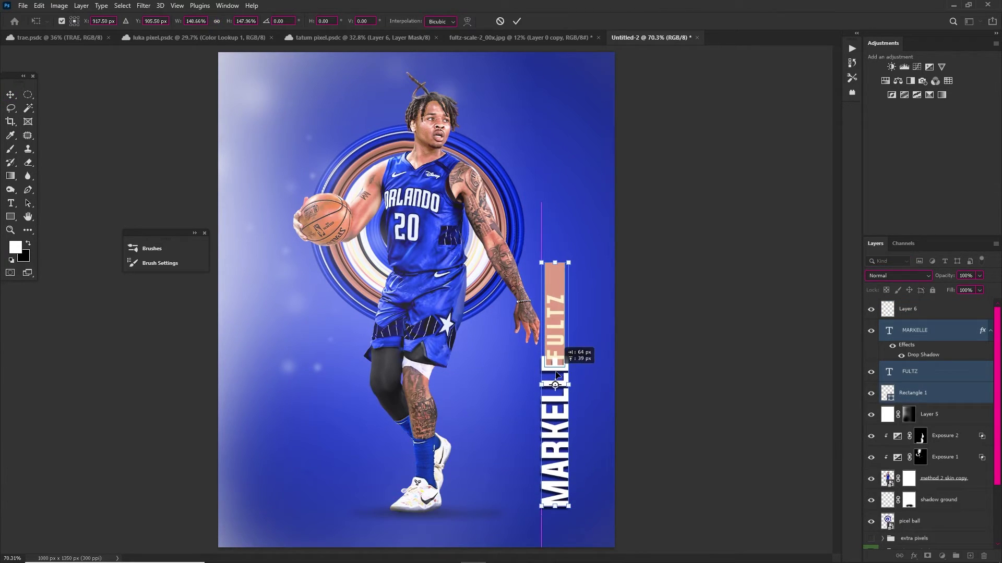
{"action": "key", "text": "Return"}
Shift the FULTZ text slightly down within the peach rectangle, towards MARKELLE
{"action": "left_click", "coordinate": [893, 372]}
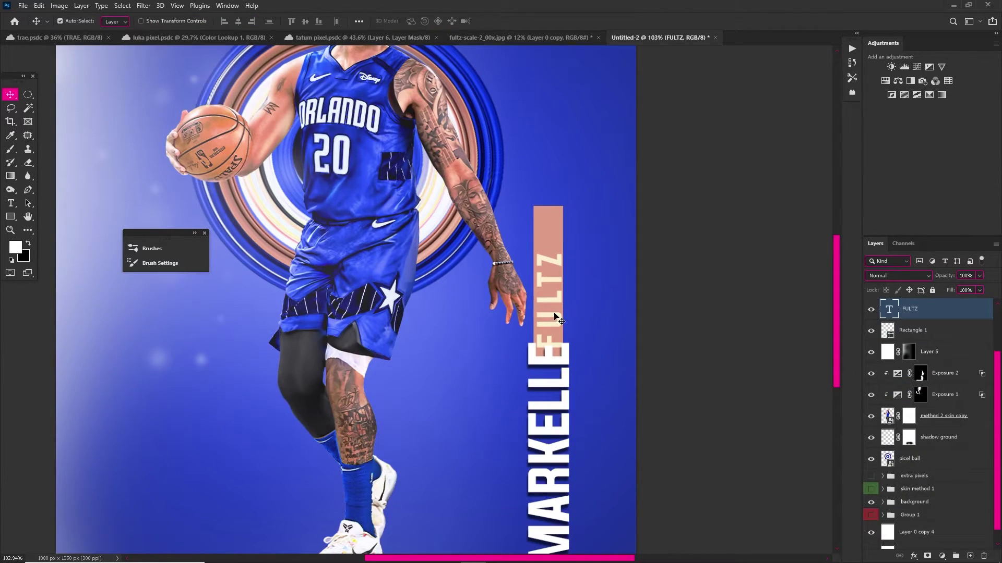
{"action": "left_click_drag", "start_coordinate": [556, 316], "coordinate": [563, 350]}
{"action": "scroll", "coordinate": [545, 311], "scroll_direction": "down", "scroll_amount": 4}
{"action": "scroll", "coordinate": [545, 313], "scroll_direction": "up", "scroll_amount": 2}
Raise the FULTZ and Rectangle 1 layers together above the MARKELLE layer in the stack
{"action": "left_click", "coordinate": [918, 331]}
{"action": "left_click", "coordinate": [917, 330], "text": "ctrl"}
{"action": "left_click", "coordinate": [916, 314]}
{"action": "left_click", "coordinate": [919, 331], "text": "ctrl"}
{"action": "scroll", "coordinate": [920, 332], "scroll_direction": "up", "scroll_amount": 3}
{"action": "left_click_drag", "start_coordinate": [925, 371], "coordinate": [928, 326]}
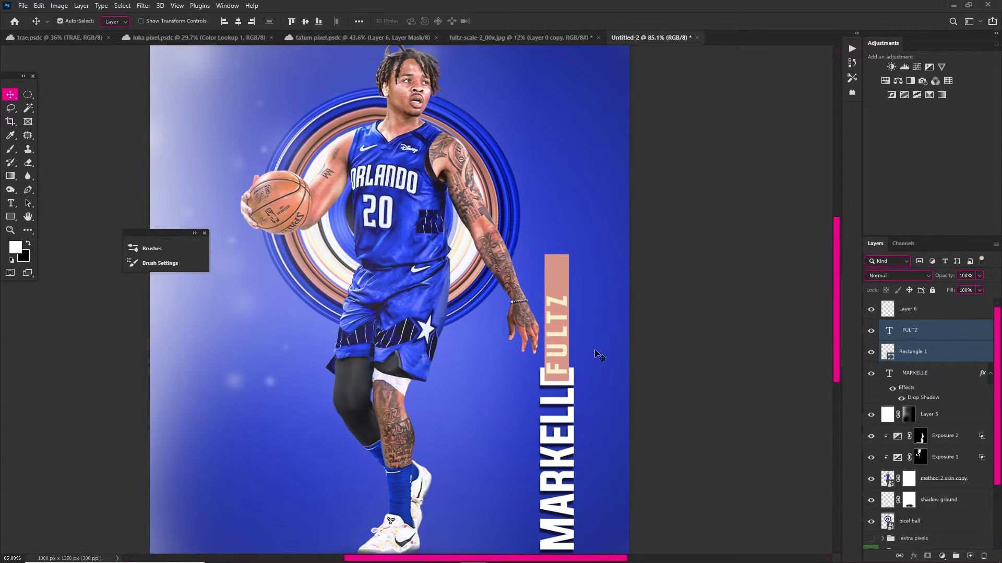
Scale down FULTZ and Rectangle 1 together and position them over the upper end of the MARKELLE text
{"action": "scroll", "coordinate": [531, 348], "scroll_direction": "up", "scroll_amount": 1}
{"action": "scroll", "coordinate": [529, 348], "scroll_direction": "up", "scroll_amount": 3}
{"action": "key", "text": "ctrl+t"}
{"action": "left_click_drag", "start_coordinate": [599, 278], "coordinate": [583, 294]}
{"action": "key", "text": "Return"}
{"action": "left_click", "coordinate": [926, 331]}
{"action": "scroll", "coordinate": [525, 337], "scroll_direction": "down", "scroll_amount": 5}
{"action": "scroll", "coordinate": [523, 337], "scroll_direction": "up", "scroll_amount": 5}
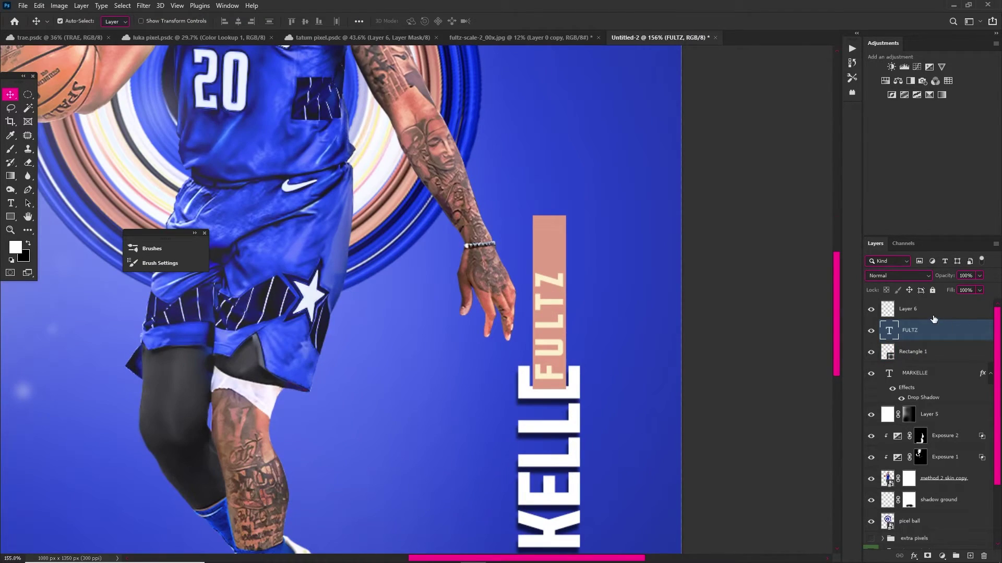
{"action": "left_click", "coordinate": [916, 355], "text": "shift"}
{"action": "key", "text": "ctrl+t"}
{"action": "left_click_drag", "start_coordinate": [567, 310], "coordinate": [552, 304]}
{"action": "key", "text": "Return"}
Shorten Rectangle 1 to about 72% of its height so that it closely frames the FULTZ text
{"action": "left_click", "coordinate": [910, 352]}
{"action": "key", "text": "ctrl+t"}
{"action": "left_click_drag", "start_coordinate": [549, 230], "coordinate": [549, 263]}
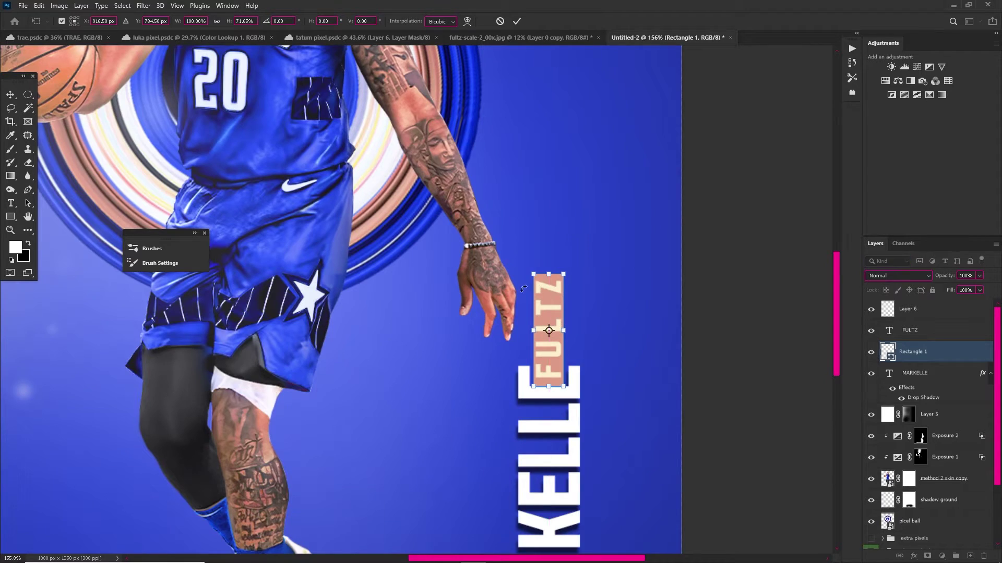
{"action": "scroll", "coordinate": [825, 353], "scroll_direction": "down", "scroll_amount": 5}
{"action": "key", "text": "Return"}
{"action": "scroll", "coordinate": [499, 315], "scroll_direction": "up", "scroll_amount": 3}
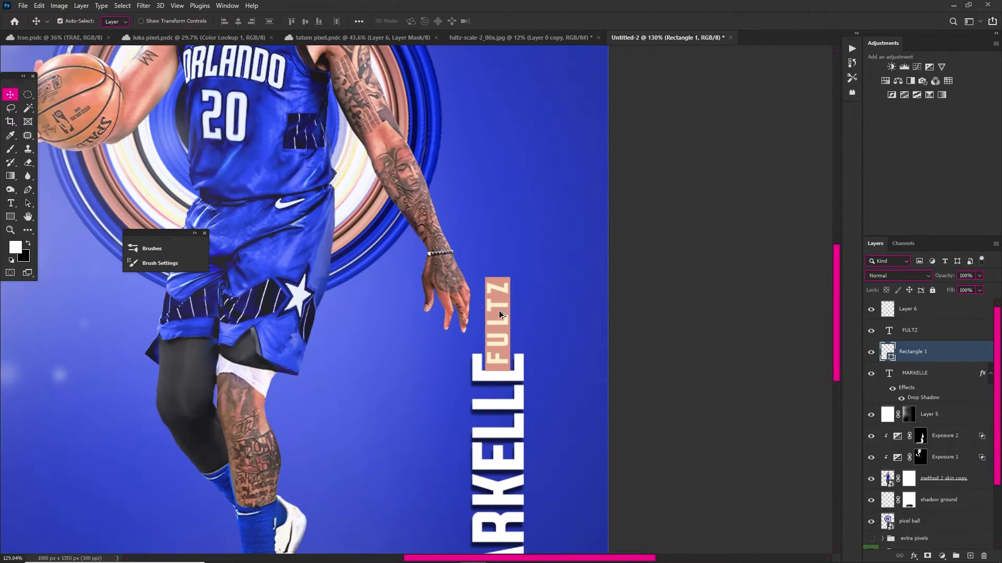
Recolour Rectangle 1 with the blue #2040c6 sampled from the player's shorts
{"action": "double_click", "coordinate": [892, 358]}
{"action": "left_click", "coordinate": [870, 252]}
{"action": "left_click", "coordinate": [857, 217]}
{"action": "left_click", "coordinate": [304, 251]}
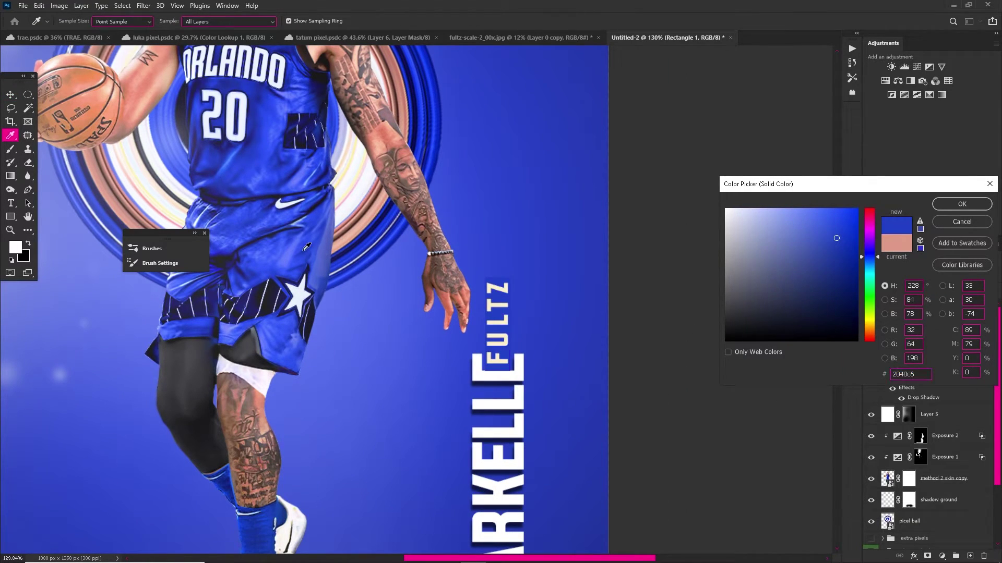
{"action": "left_click", "coordinate": [956, 205]}
{"action": "scroll", "coordinate": [448, 294], "scroll_direction": "down", "scroll_amount": 7}
{"action": "scroll", "coordinate": [399, 258], "scroll_direction": "up", "scroll_amount": 3}
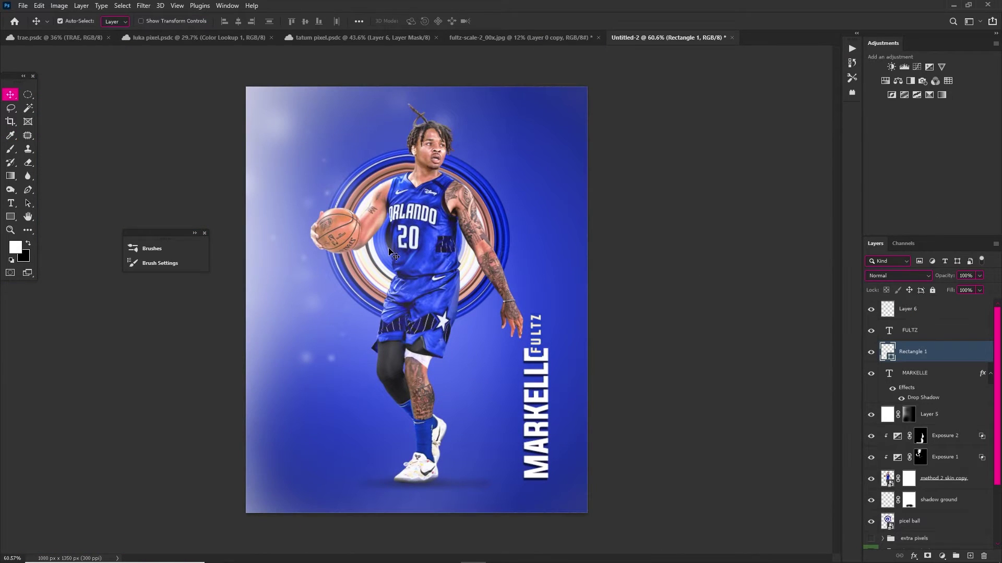
Scale down FULTZ, Rectangle 1 and MARKELLE together and move them directly below the player's lowered hand
{"action": "scroll", "coordinate": [430, 278], "scroll_direction": "up", "scroll_amount": 1}
{"action": "left_click", "coordinate": [920, 334], "text": "ctrl"}
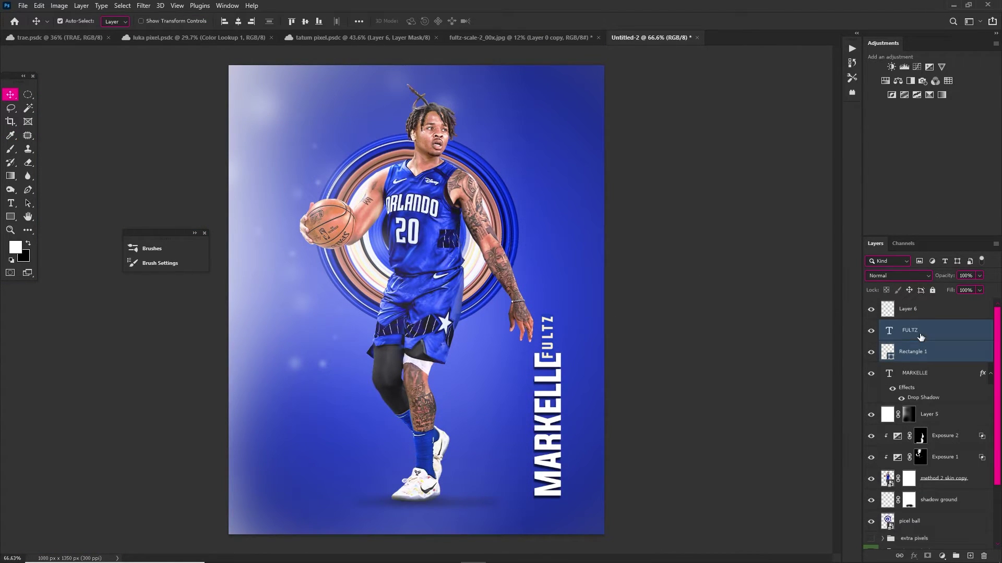
{"action": "left_click", "coordinate": [919, 374], "text": "ctrl"}
{"action": "key", "text": "ctrl+t"}
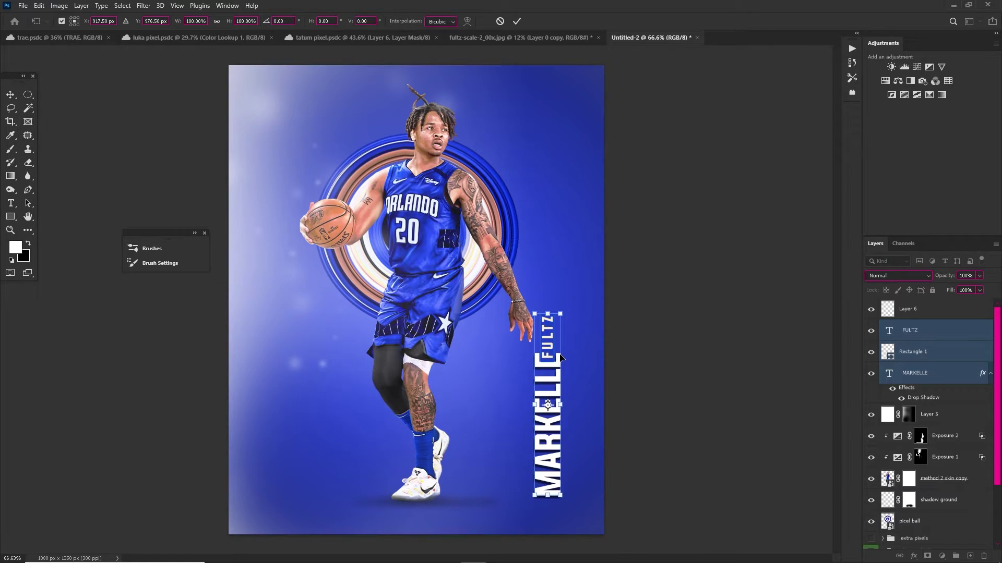
{"action": "left_click_drag", "start_coordinate": [562, 355], "coordinate": [516, 375]}
{"action": "left_click", "coordinate": [920, 334]}
{"action": "scroll", "coordinate": [486, 248], "scroll_direction": "down", "scroll_amount": 4}
{"action": "scroll", "coordinate": [486, 248], "scroll_direction": "up", "scroll_amount": 3}
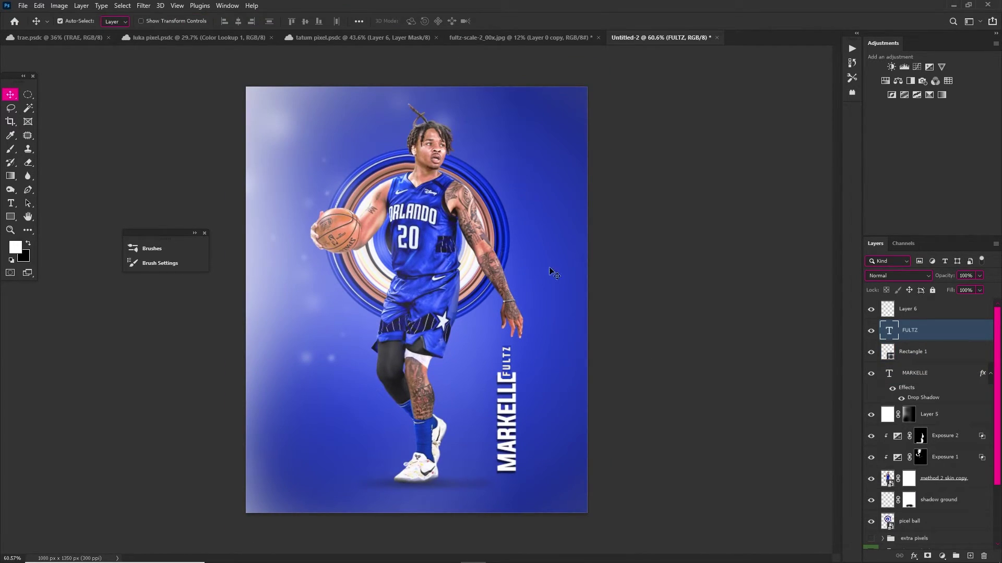
Add a Color Lookup adjustment layer above the FULTZ text and apply the (18) u2 studio.3dl LUT
{"action": "left_click", "coordinate": [942, 556]}
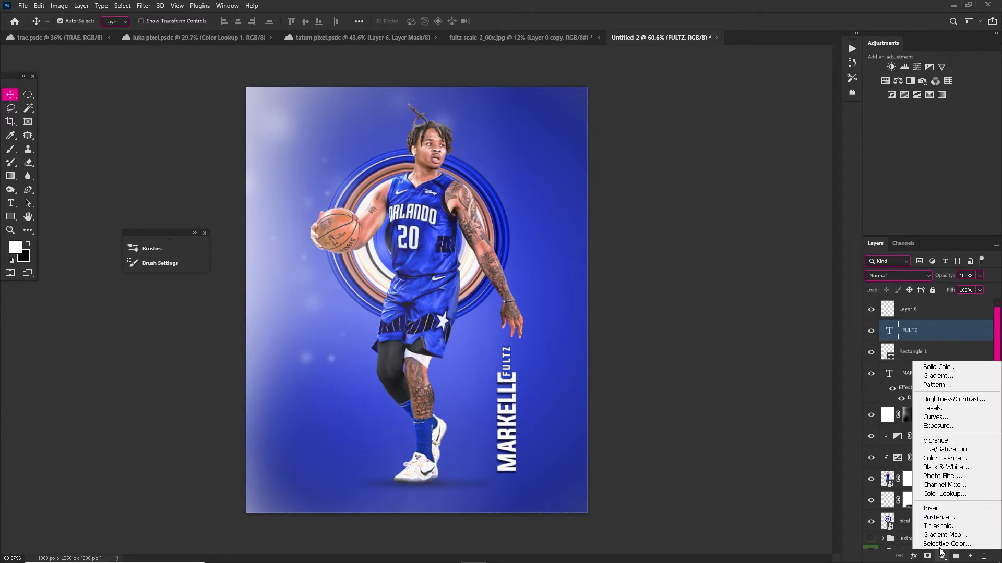
{"action": "left_click", "coordinate": [939, 496]}
{"action": "left_click", "coordinate": [642, 186]}
{"action": "left_click", "coordinate": [673, 192]}
{"action": "left_click", "coordinate": [480, 214]}
{"action": "left_click", "coordinate": [643, 187]}
{"action": "left_click", "coordinate": [643, 282]}
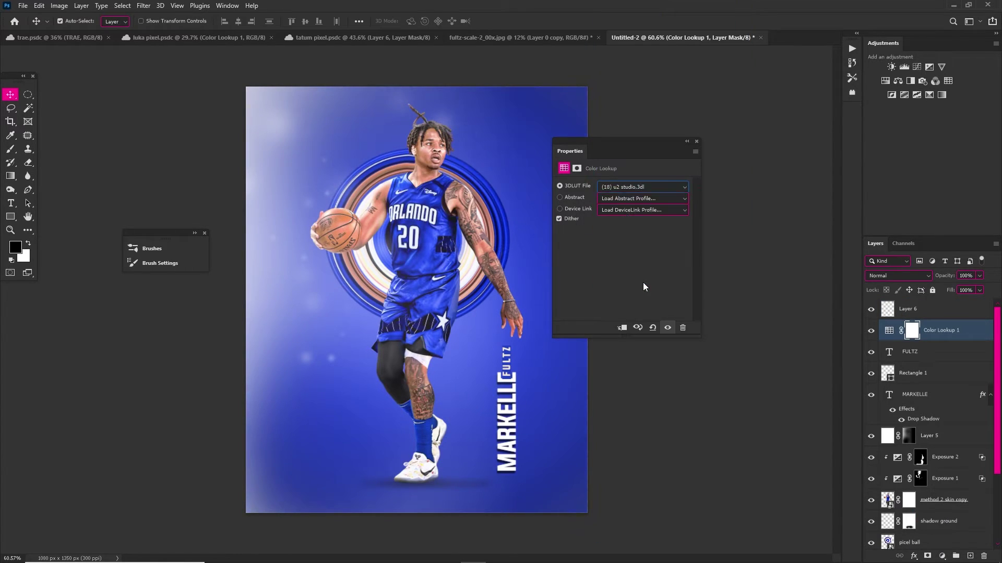
Try other 3DLUT files on the Color Lookup adjustment, such as (77) u2 studio.cube and (72) u2 studio.cube
{"action": "left_click", "coordinate": [644, 187]}
{"action": "left_click", "coordinate": [646, 243]}
{"action": "left_click", "coordinate": [647, 186]}
{"action": "left_click", "coordinate": [647, 188]}
{"action": "left_click", "coordinate": [646, 188]}
{"action": "left_click", "coordinate": [647, 214]}
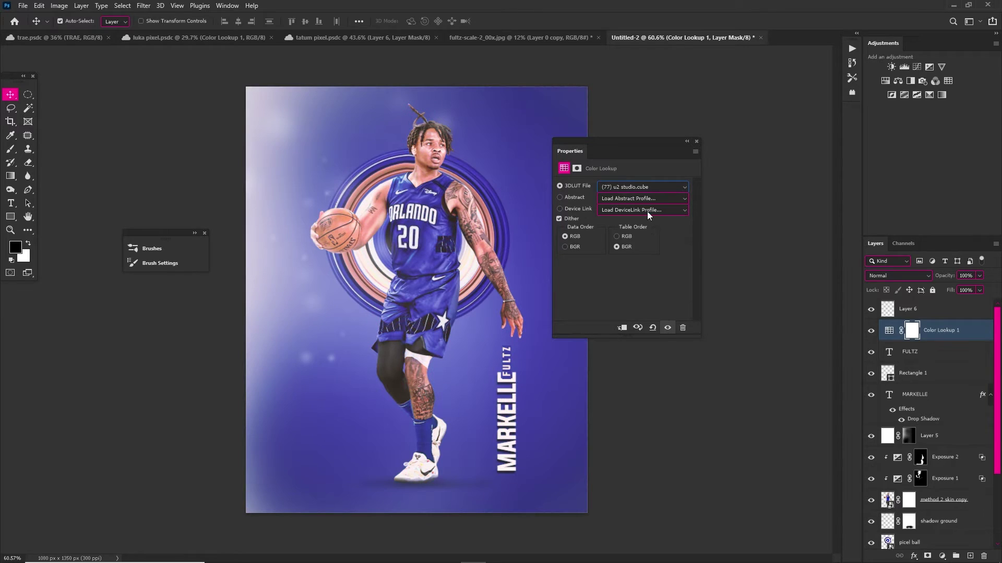
{"action": "left_click", "coordinate": [642, 188]}
{"action": "left_click", "coordinate": [641, 153]}
{"action": "left_click", "coordinate": [634, 186]}
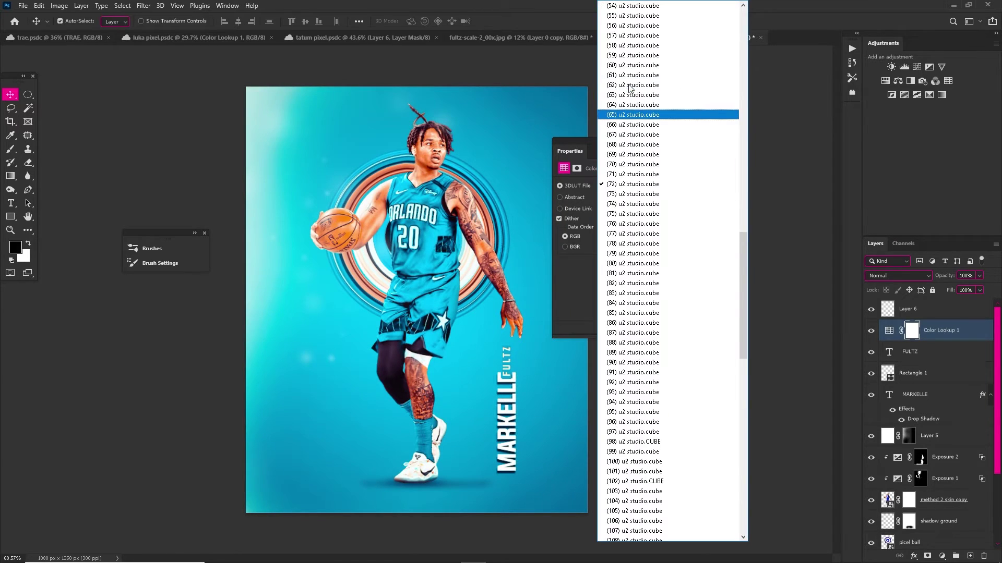
Try further 3DLUT files on the Color Lookup adjustment, including (65) u2 studio.cube and (57) u2 studio.cube
{"action": "left_click", "coordinate": [630, 114]}
{"action": "left_click", "coordinate": [630, 187]}
{"action": "left_click", "coordinate": [631, 126]}
{"action": "left_click", "coordinate": [631, 186]}
{"action": "scroll", "coordinate": [630, 183], "scroll_direction": "up", "scroll_amount": 9}
{"action": "left_click", "coordinate": [630, 155]}
{"action": "left_click", "coordinate": [627, 189]}
{"action": "scroll", "coordinate": [629, 180], "scroll_direction": "up", "scroll_amount": 4}
{"action": "left_click", "coordinate": [632, 233]}
{"action": "left_click", "coordinate": [631, 188]}
{"action": "left_click", "coordinate": [631, 145]}
{"action": "left_click", "coordinate": [642, 187]}
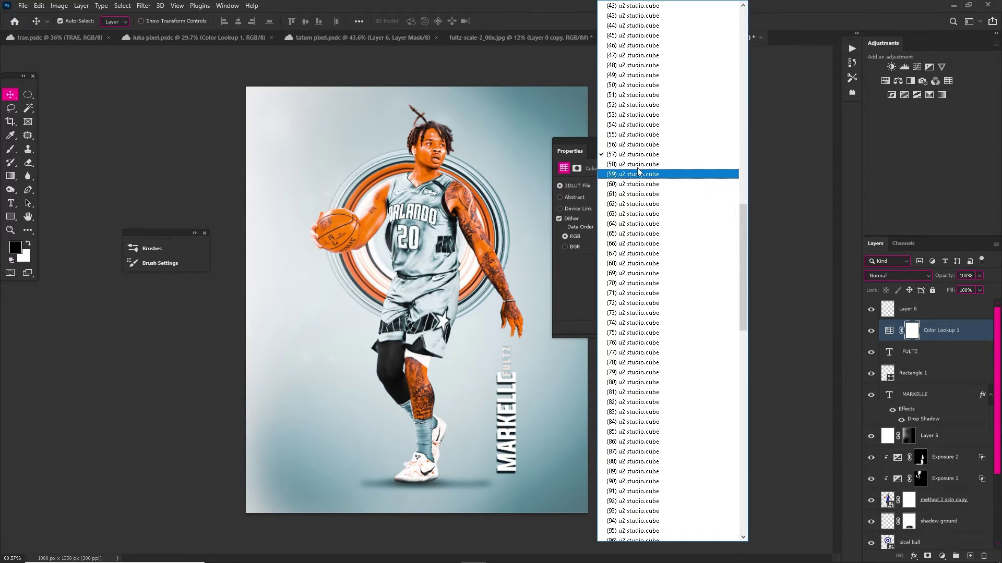
{"action": "left_click", "coordinate": [647, 126]}
Set the Color Lookup adjustment's 3DLUT file to (47) u2 studio.cube
{"action": "left_click", "coordinate": [649, 186]}
{"action": "left_click", "coordinate": [632, 105]}
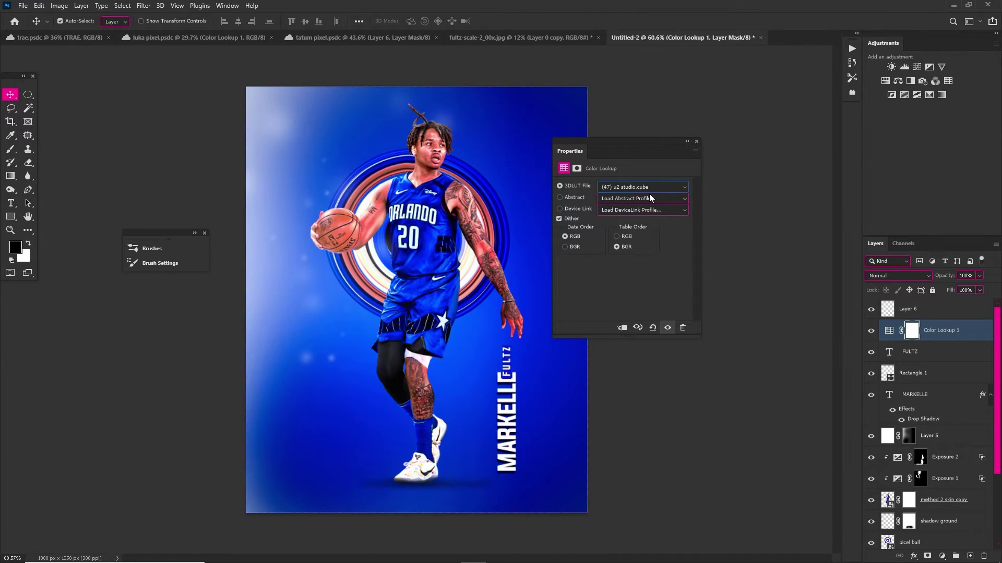
{"action": "left_click", "coordinate": [697, 141]}
{"action": "scroll", "coordinate": [426, 209], "scroll_direction": "up", "scroll_amount": 3}
{"action": "scroll", "coordinate": [426, 209], "scroll_direction": "down", "scroll_amount": 3}
Add a tonal adjustment layer above Color Lookup 1 and adjust it to strengthen the poster's contrast
{"action": "left_click", "coordinate": [932, 331]}
{"action": "left_click", "coordinate": [942, 556]}
{"action": "left_click", "coordinate": [936, 428]}
{"action": "left_click_drag", "start_coordinate": [611, 282], "coordinate": [647, 237]}
{"action": "left_click_drag", "start_coordinate": [623, 257], "coordinate": [625, 262]}
{"action": "left_click", "coordinate": [696, 142]}
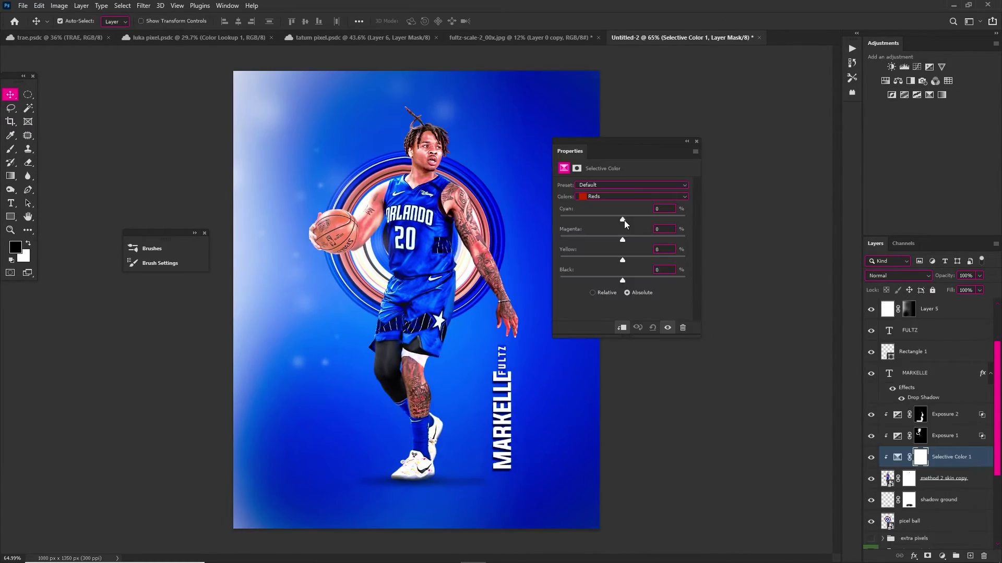
In Selective Color 1, set Reds to about cyan +31, magenta -6, yellow -11, black +23, and Yellows to about cyan -1, magenta -13
{"action": "left_click_drag", "start_coordinate": [622, 242], "coordinate": [621, 245]}
{"action": "left_click_drag", "start_coordinate": [622, 281], "coordinate": [618, 239]}
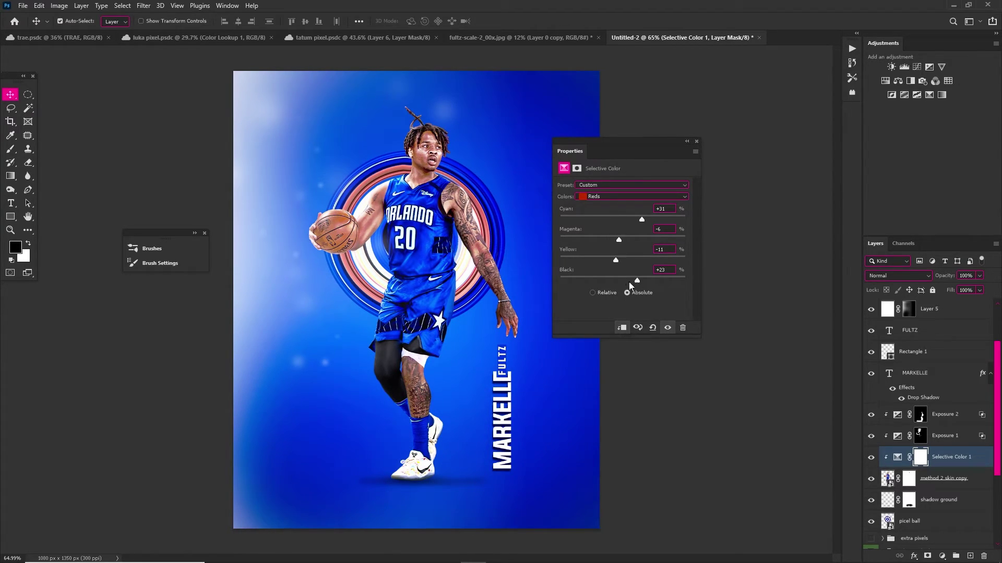
{"action": "left_click", "coordinate": [597, 196]}
{"action": "left_click", "coordinate": [626, 206]}
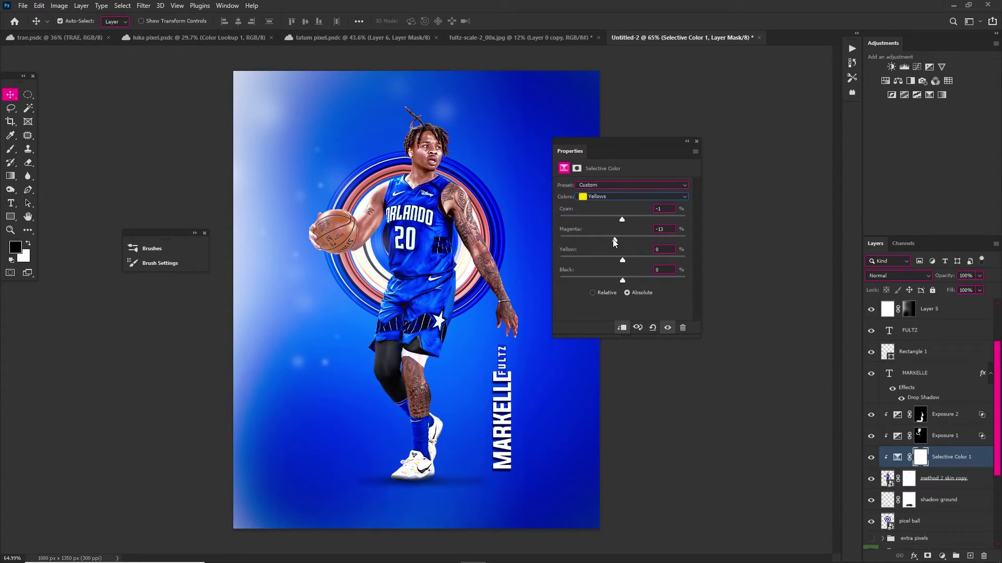
Set the Blues in Selective Color 1 to about cyan -9, magenta +9, yellow -6 and black -14
{"action": "left_click", "coordinate": [626, 197]}
{"action": "left_click", "coordinate": [626, 224]}
{"action": "left_click_drag", "start_coordinate": [622, 279], "coordinate": [619, 259]}
{"action": "mouse_move", "coordinate": [623, 239]}
{"action": "left_mouse_down"}
{"action": "mouse_move", "coordinate": [640, 240]}
{"action": "mouse_move", "coordinate": [628, 239]}
{"action": "left_mouse_up"}
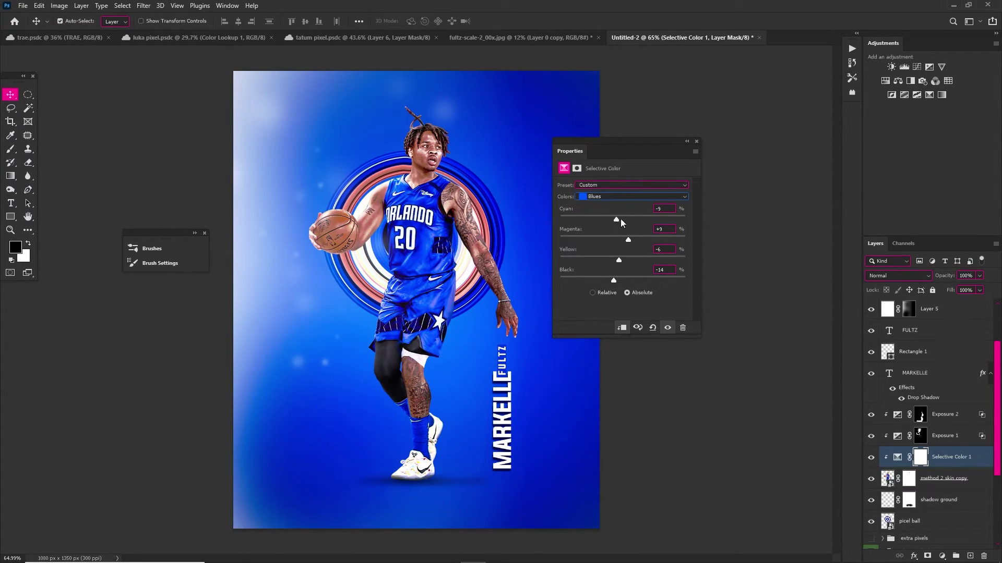
{"action": "left_click", "coordinate": [696, 142]}
Create a new layer above shadow ground and prepare a large soft black brush with 34% flow
{"action": "scroll", "coordinate": [441, 333], "scroll_direction": "up", "scroll_amount": 7}
{"action": "scroll", "coordinate": [366, 322], "scroll_direction": "up", "scroll_amount": 3}
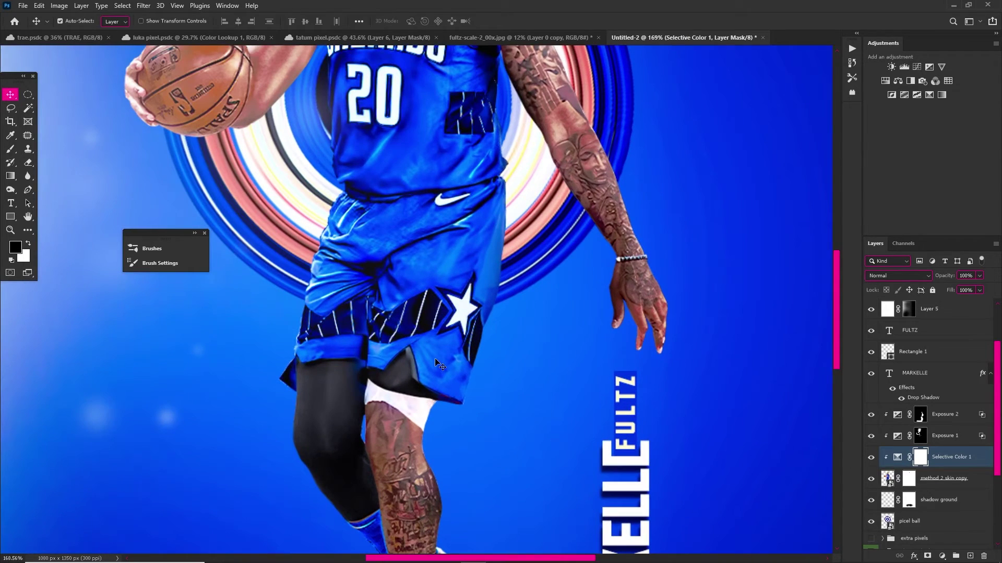
{"action": "left_click", "coordinate": [625, 393]}
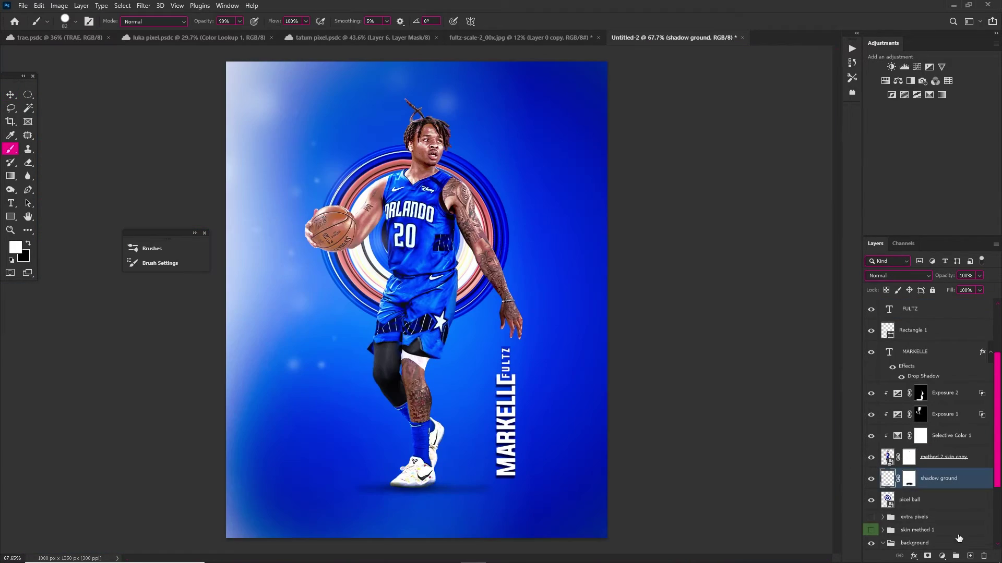
{"action": "left_click", "coordinate": [970, 556]}
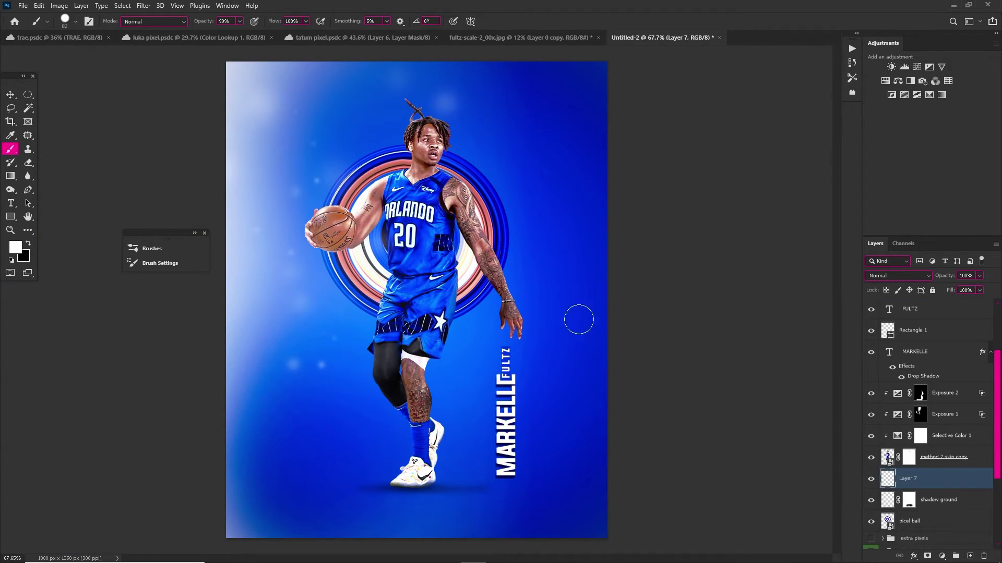
{"action": "scroll", "coordinate": [375, 150], "scroll_direction": "up", "scroll_amount": 5}
{"action": "mouse_move", "coordinate": [267, 32]}
{"action": "left_mouse_down"}
{"action": "mouse_move", "coordinate": [259, 32]}
{"action": "mouse_move", "coordinate": [319, 33]}
{"action": "left_mouse_up"}
{"action": "left_click", "coordinate": [306, 22]}
{"action": "right_click", "coordinate": [408, 187], "text": "alt"}
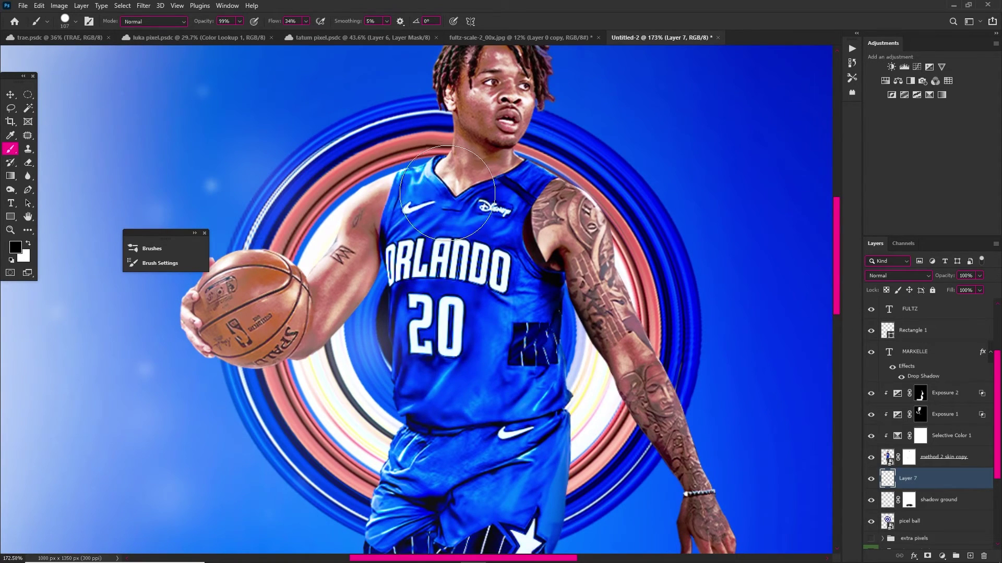
Paint soft black shading behind the player's torso over the pixel-stretch ring, and soften it with a large eraser
{"action": "left_click_drag", "start_coordinate": [409, 262], "coordinate": [386, 517]}
{"action": "mouse_move", "coordinate": [545, 493]}
{"action": "left_mouse_down"}
{"action": "mouse_move", "coordinate": [561, 463]}
{"action": "mouse_move", "coordinate": [533, 406]}
{"action": "left_mouse_up"}
{"action": "key", "text": "x"}
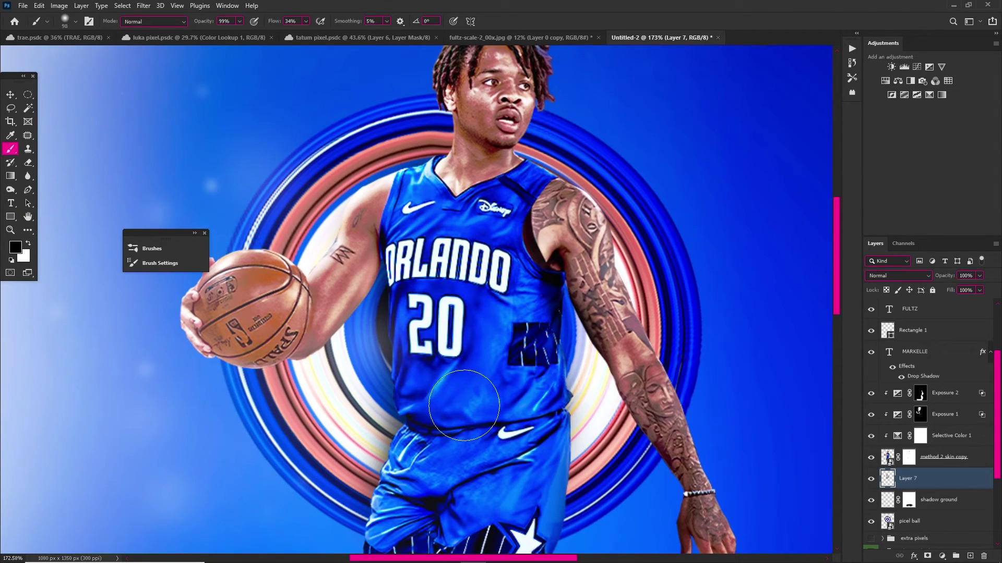
{"action": "key", "text": "e"}
{"action": "right_click", "coordinate": [430, 424], "text": "alt"}
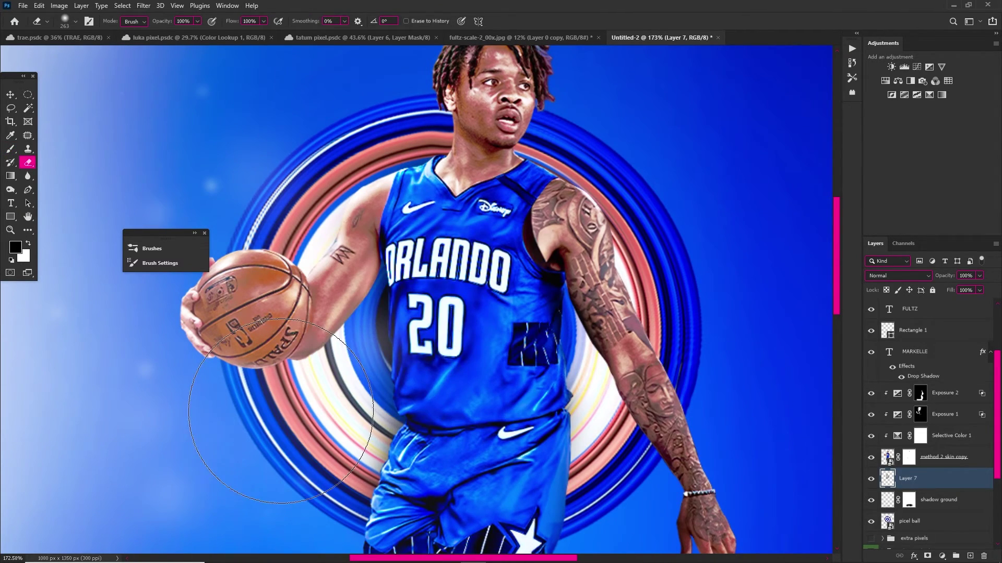
{"action": "scroll", "coordinate": [518, 328], "scroll_direction": "down", "scroll_amount": 4}
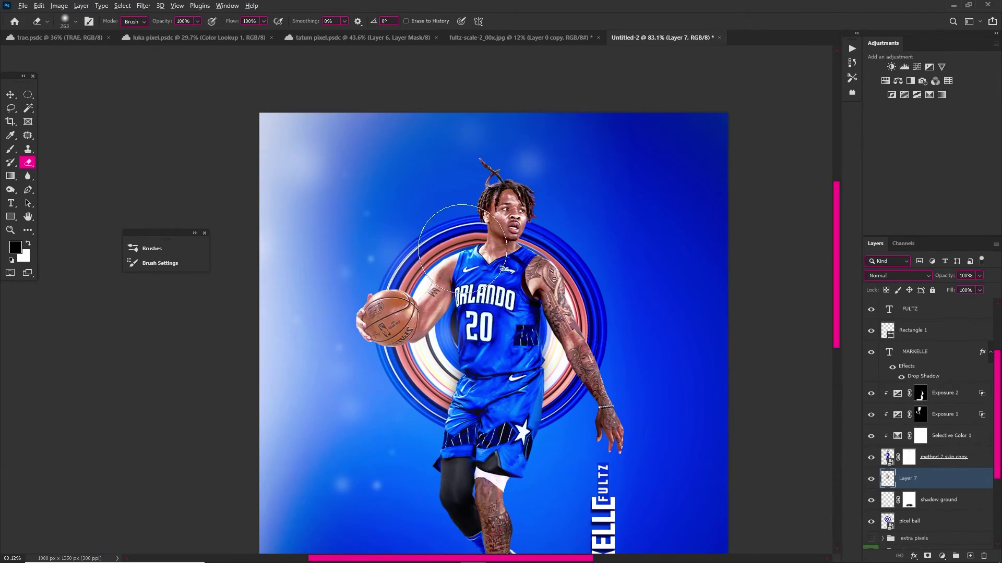
{"action": "scroll", "coordinate": [465, 252], "scroll_direction": "up", "scroll_amount": 5}
Target the method 2 skin copy layer's mask and clean up the jersey edges with a small black brush at 100% flow
{"action": "key", "text": "b"}
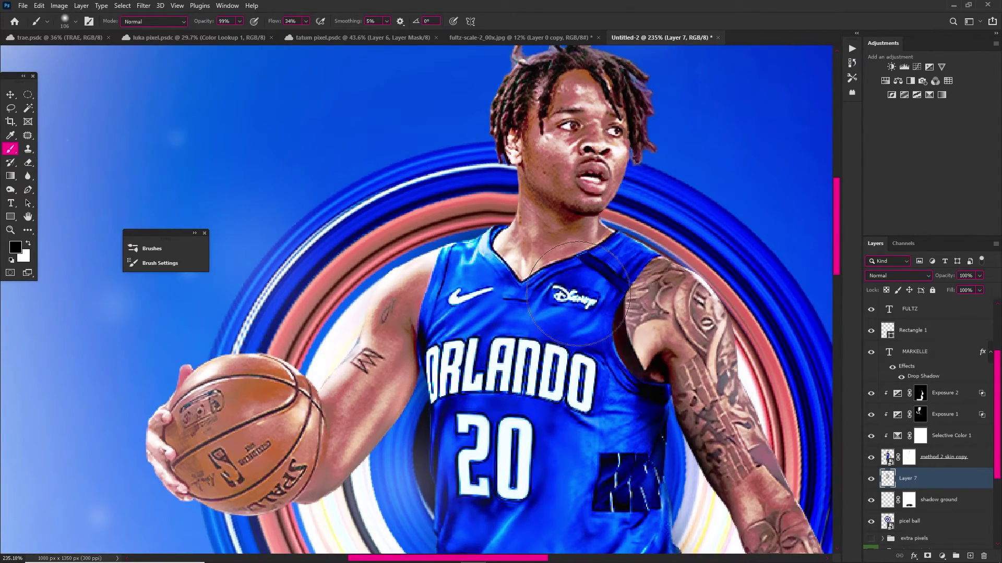
{"action": "scroll", "coordinate": [557, 291], "scroll_direction": "down", "scroll_amount": 4}
{"action": "left_click", "coordinate": [909, 458]}
{"action": "right_click", "coordinate": [568, 310], "text": "alt"}
{"action": "scroll", "coordinate": [535, 227], "scroll_direction": "up", "scroll_amount": 4}
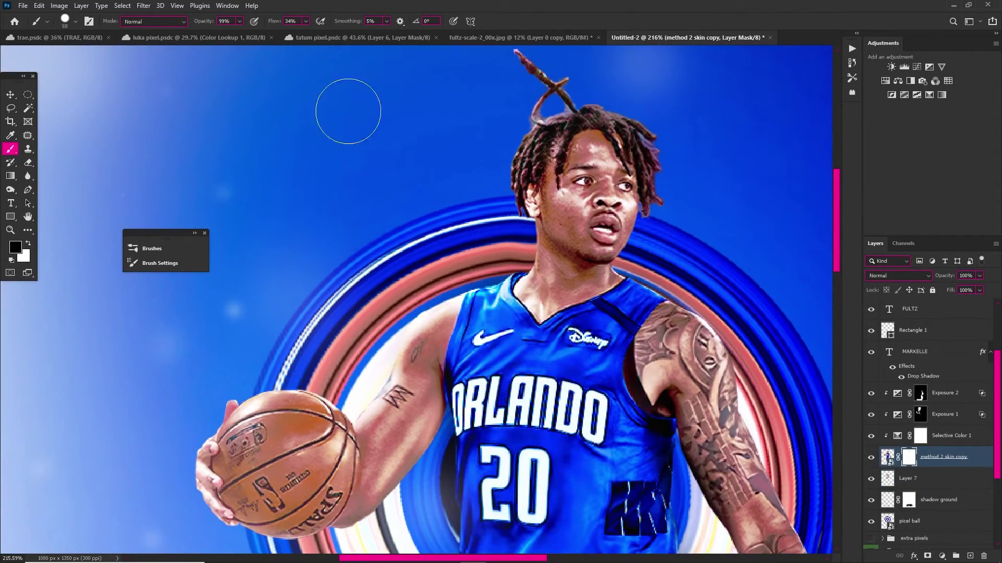
{"action": "left_click_drag", "start_coordinate": [368, 35], "coordinate": [373, 40]}
{"action": "right_click", "coordinate": [507, 235], "text": "alt"}
{"action": "scroll", "coordinate": [486, 306], "scroll_direction": "up", "scroll_amount": 3}
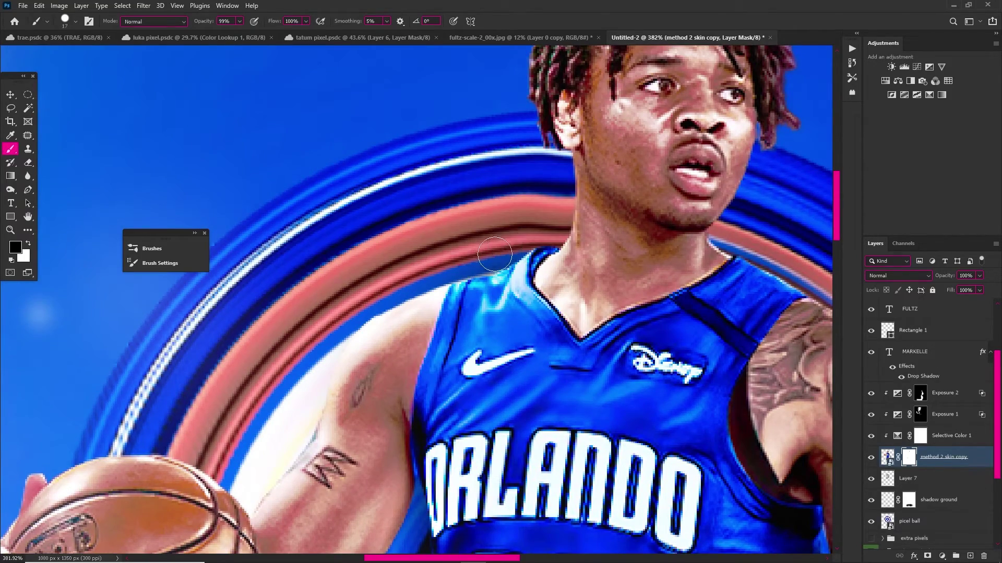
{"action": "scroll", "coordinate": [547, 231], "scroll_direction": "down", "scroll_amount": 4}
{"action": "scroll", "coordinate": [343, 388], "scroll_direction": "up", "scroll_amount": 4}
{"action": "key", "text": "bracketleft"}
{"action": "key", "text": "bracketleft"}
{"action": "key", "text": "bracketleft"}
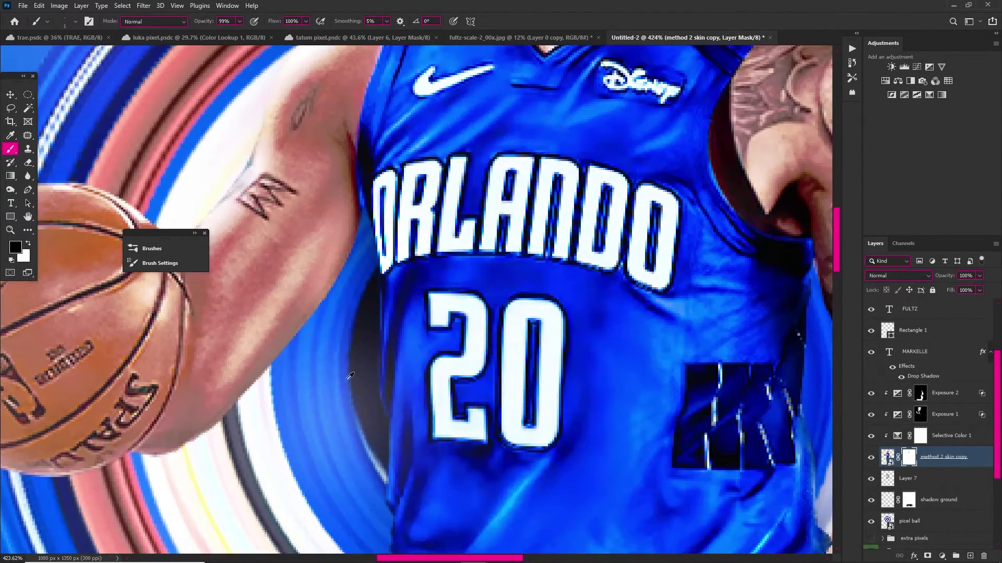
Mask out stray edge pixels along the player's waist, shorts and legs on the method 2 skin copy mask
{"action": "scroll", "coordinate": [376, 361], "scroll_direction": "down", "scroll_amount": 4}
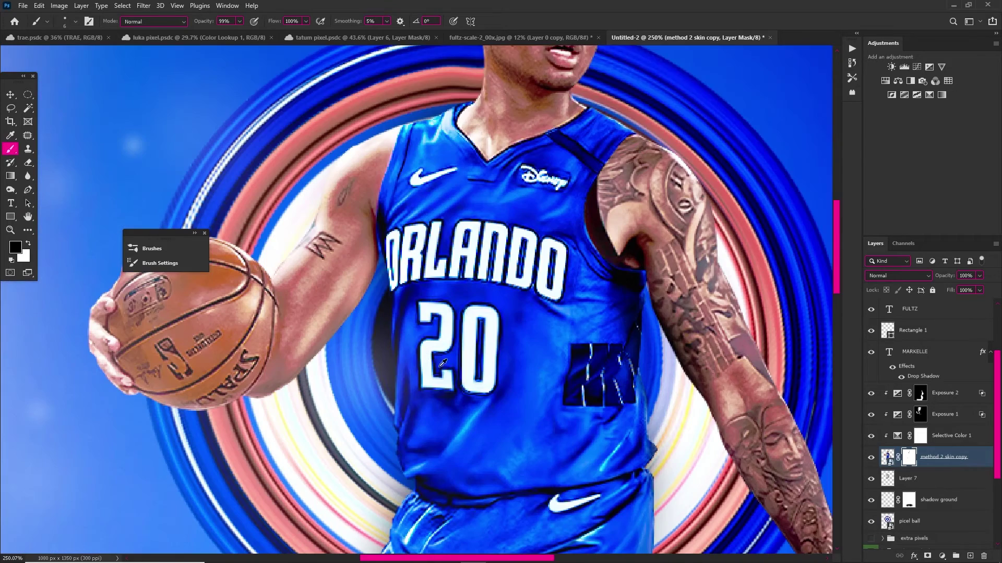
{"action": "scroll", "coordinate": [371, 368], "scroll_direction": "down", "scroll_amount": 2}
{"action": "scroll", "coordinate": [366, 377], "scroll_direction": "up", "scroll_amount": 4}
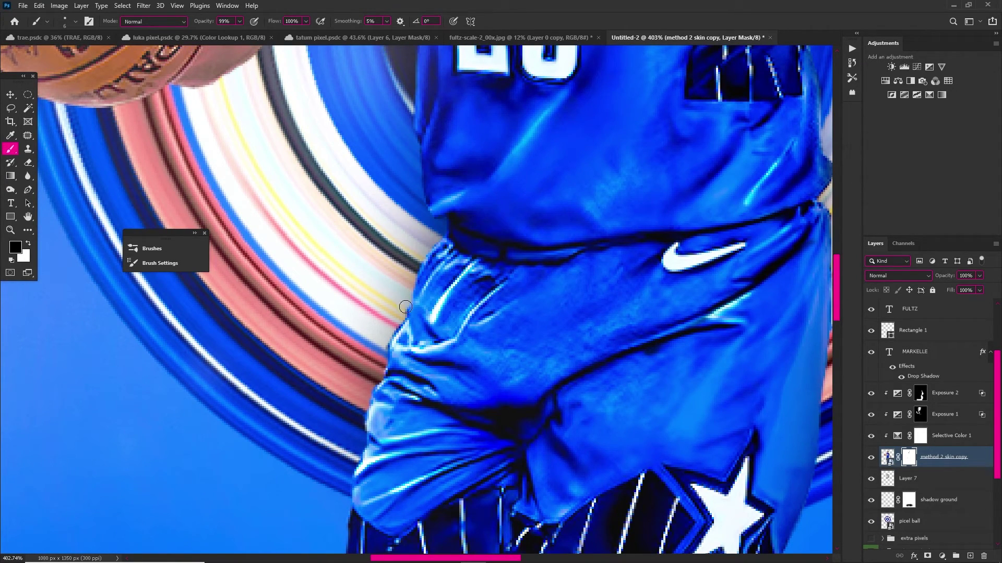
{"action": "scroll", "coordinate": [354, 452], "scroll_direction": "down", "scroll_amount": 4}
{"action": "scroll", "coordinate": [333, 398], "scroll_direction": "up", "scroll_amount": 4}
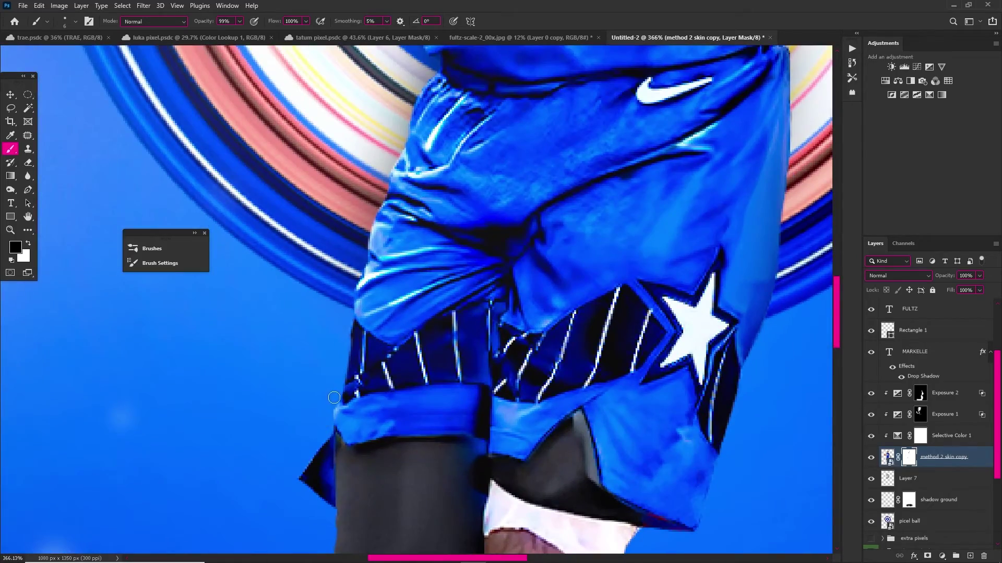
{"action": "scroll", "coordinate": [380, 432], "scroll_direction": "down", "scroll_amount": 4}
{"action": "scroll", "coordinate": [478, 499], "scroll_direction": "up", "scroll_amount": 4}
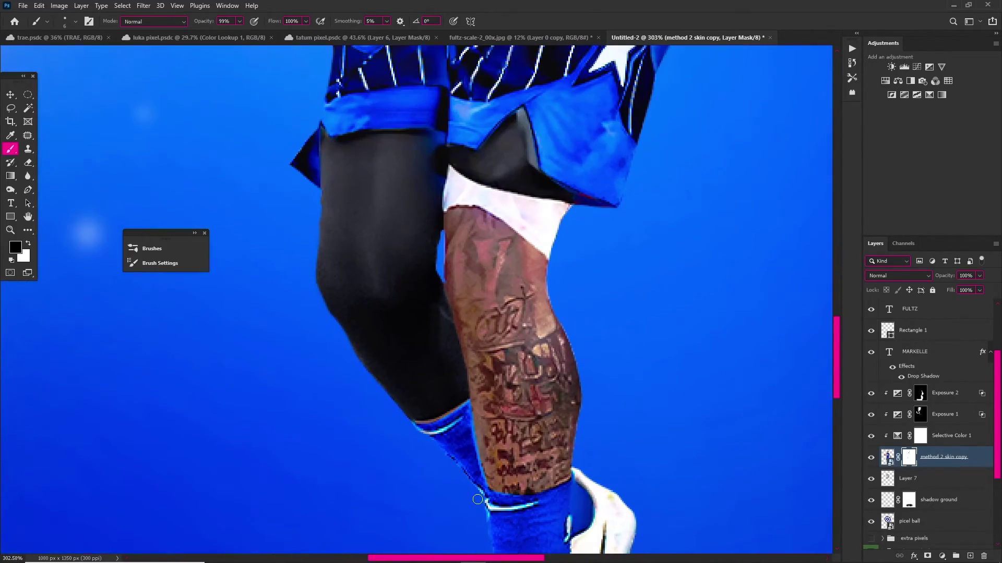